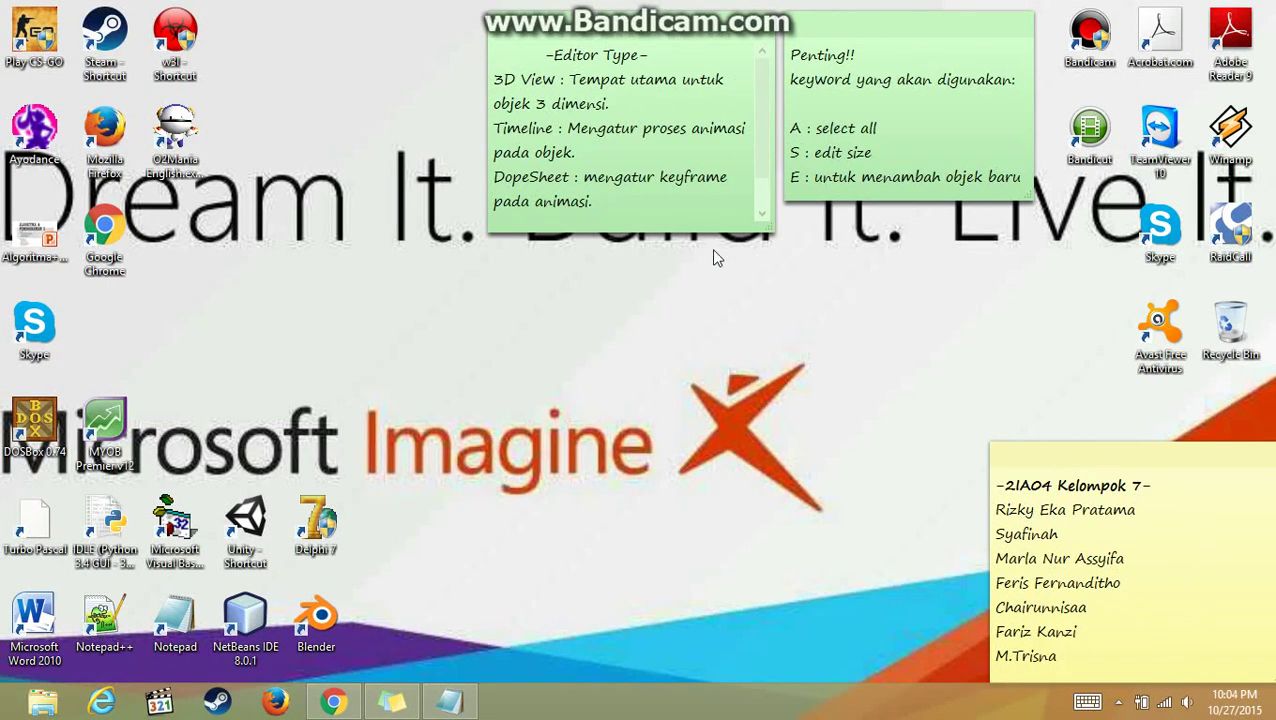
# Step: In Notepad, type the title 'LOGIKA PROGRAM' and step '1. buka blender'
pyautogui.click(449, 702)
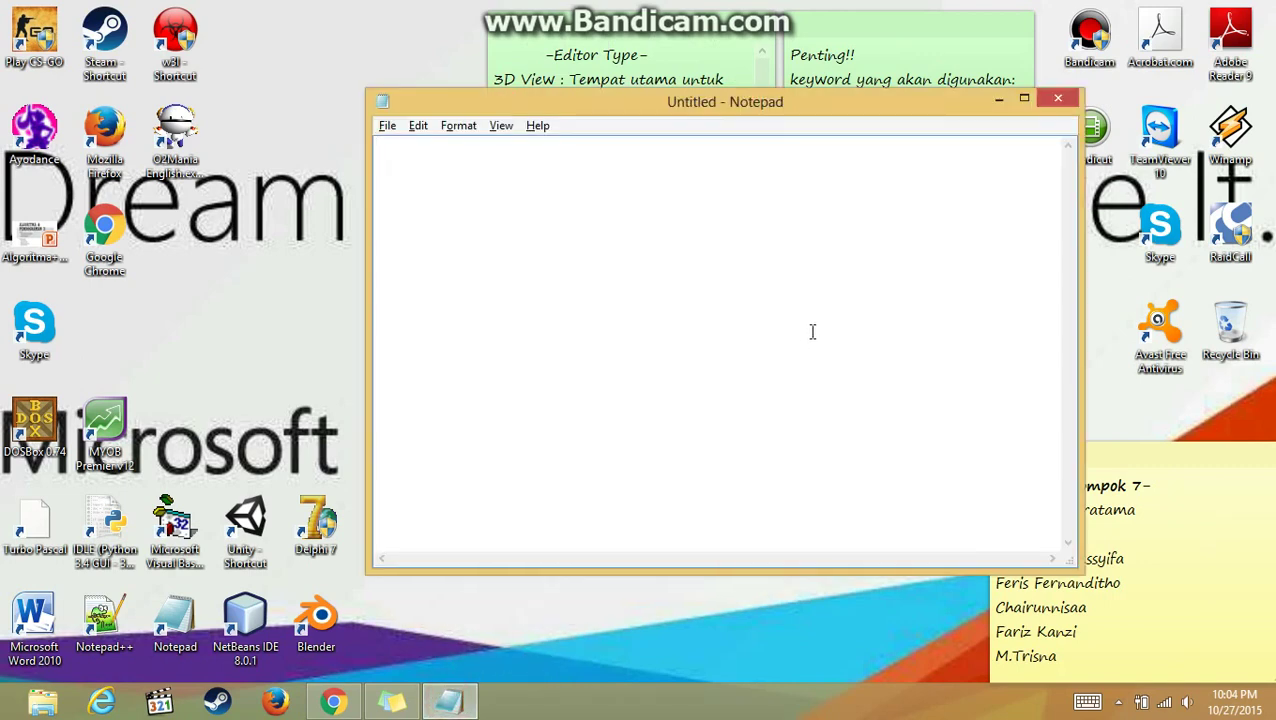
pyautogui.write('LOGIKA PROG')
pyautogui.write('RAM')
pyautogui.write('1. bi')
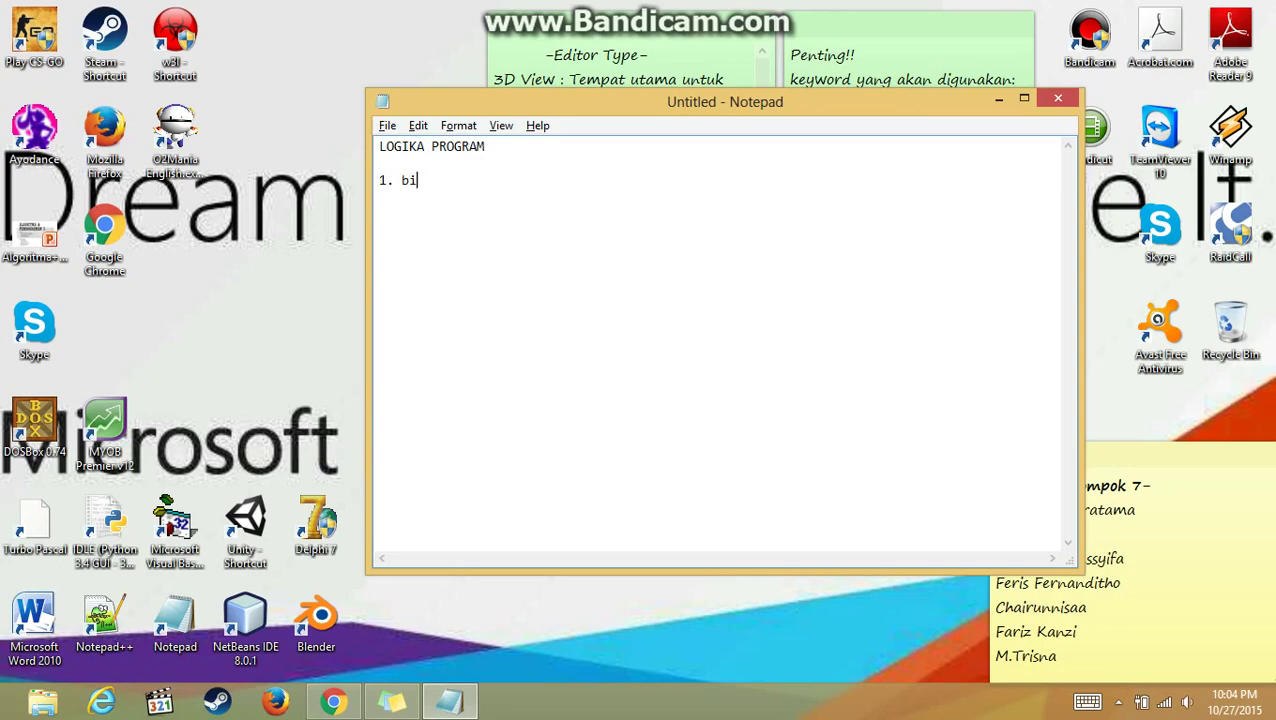
pyautogui.press('BackSpace')
pyautogui.write('uka ')
pyautogui.write('blender')
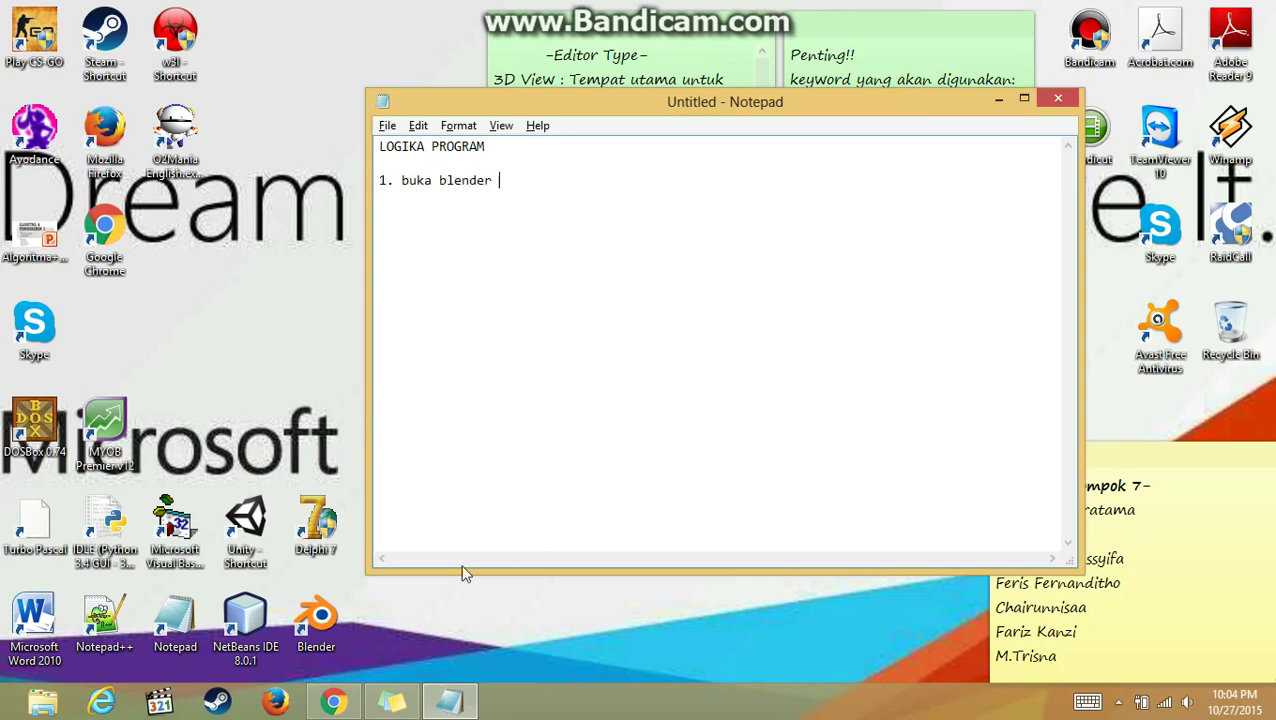
# Step: Launch Blender from the desktop icon, dismiss the splash screen, and return to Notepad
pyautogui.doubleClick(316, 620)
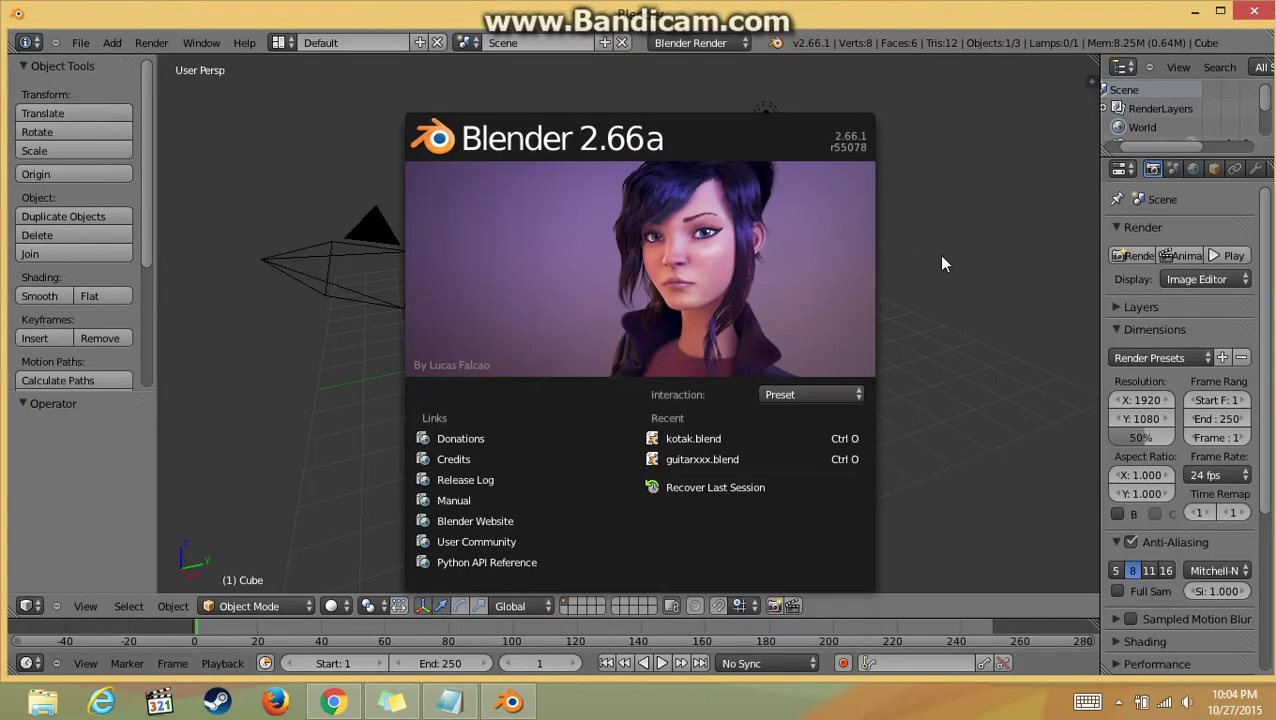
pyautogui.click(942, 264)
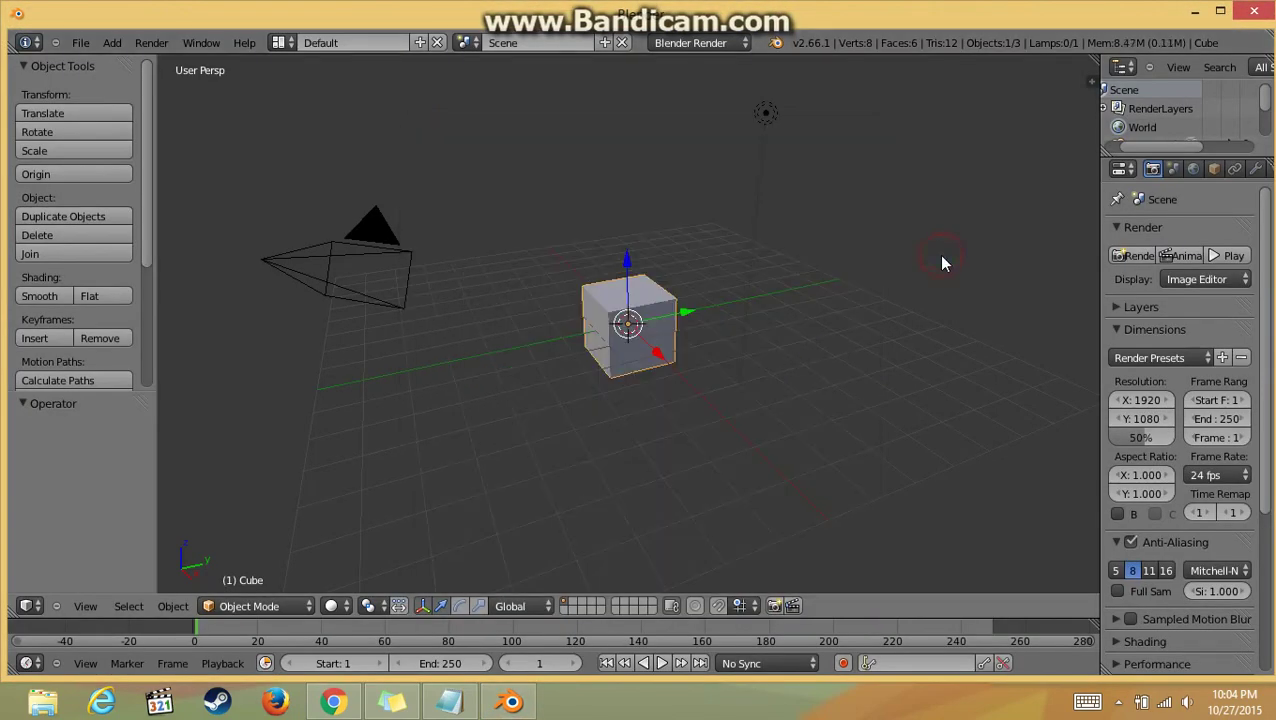
pyautogui.moveTo(942, 264)
pyautogui.mouseDown(button='middle')
pyautogui.moveTo(793, 288)
pyautogui.moveTo(763, 276)
pyautogui.moveTo(774, 266)
pyautogui.mouseUp(button='middle')
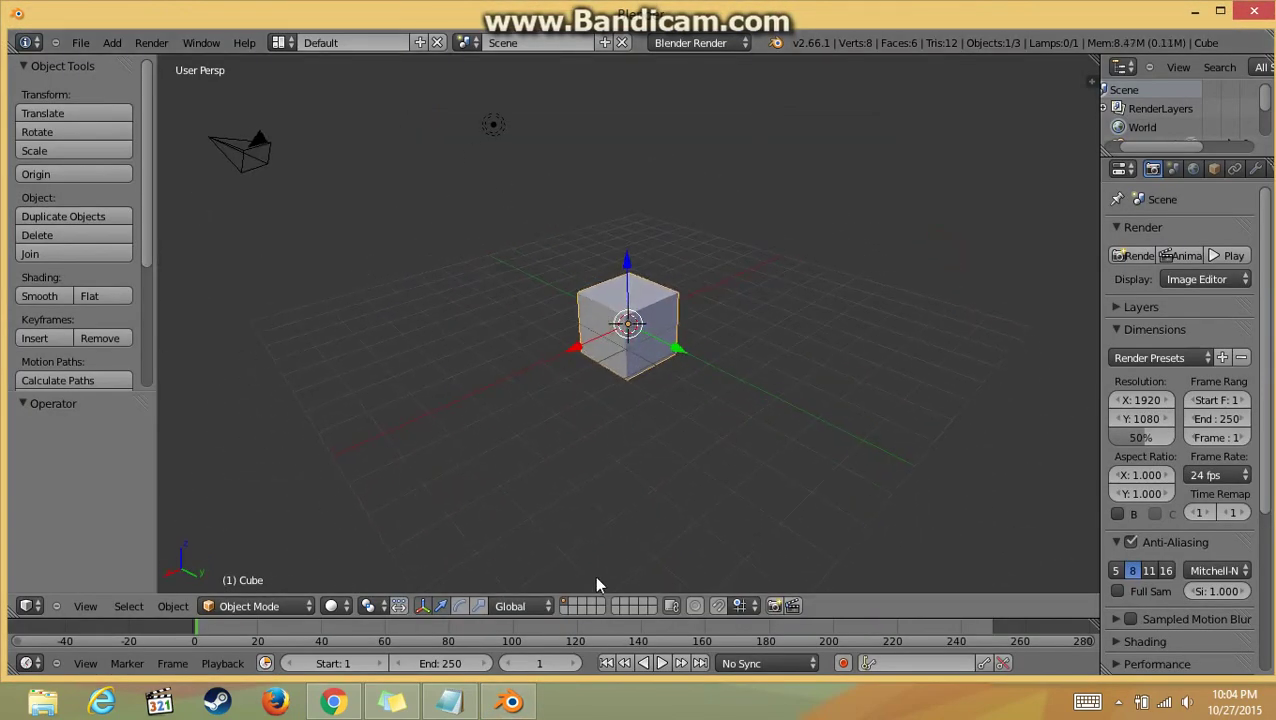
pyautogui.click(449, 701)
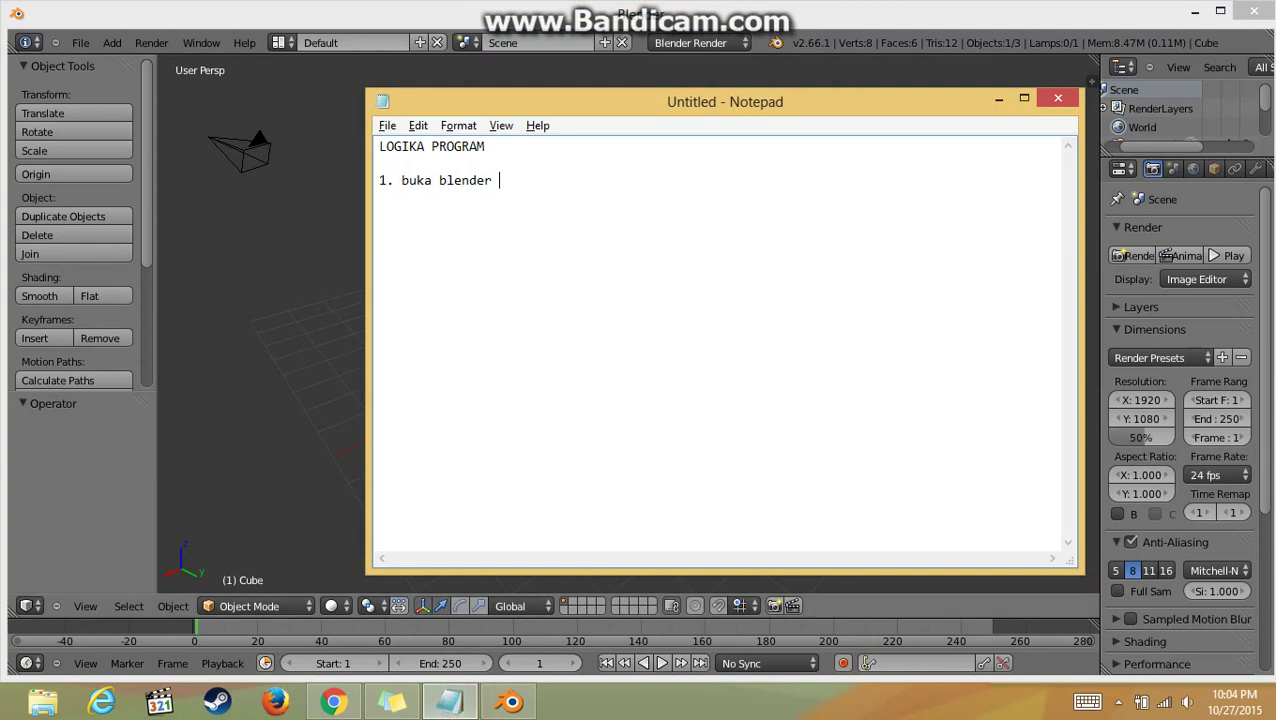
# Step: Add '-> ubah object mode menjadi edit mode' to step 1, then put Blender's cube into Edit Mode
pyautogui.write('-> ')
pyautogui.write('ubah object mode')
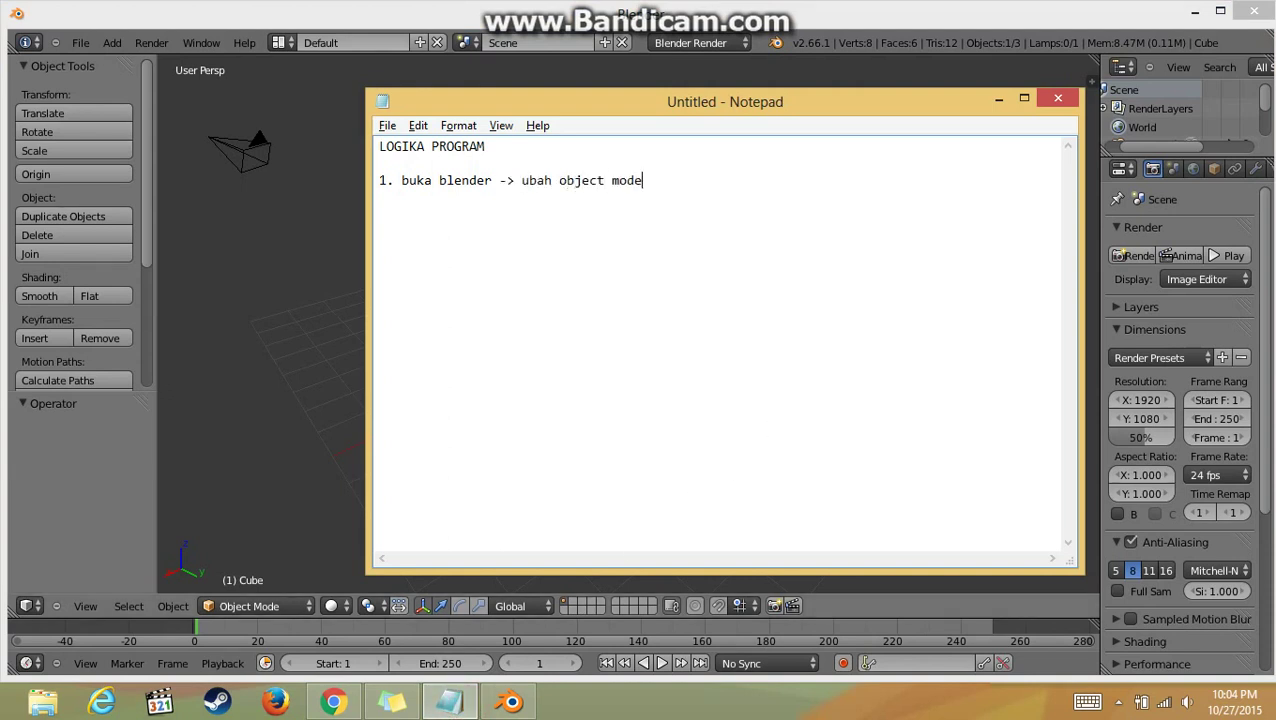
pyautogui.write(' menjadi edit mod')
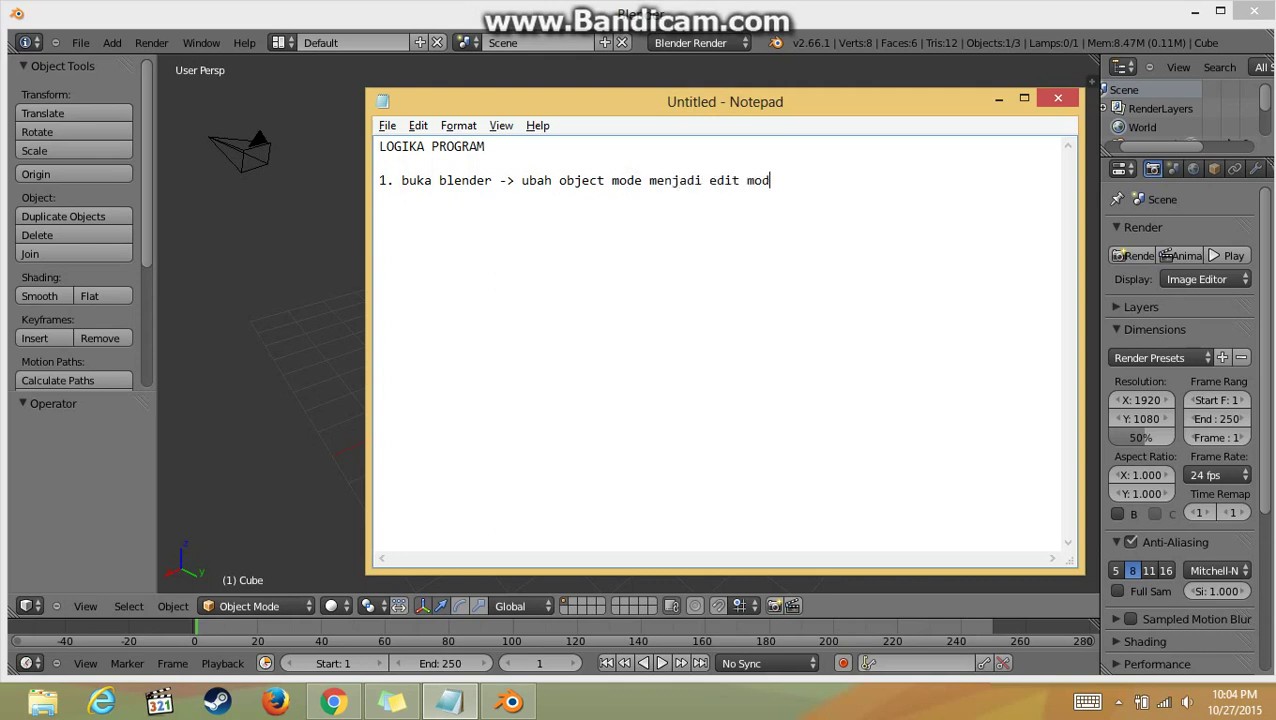
pyautogui.write('e')
pyautogui.click(339, 410)
pyautogui.click(260, 605)
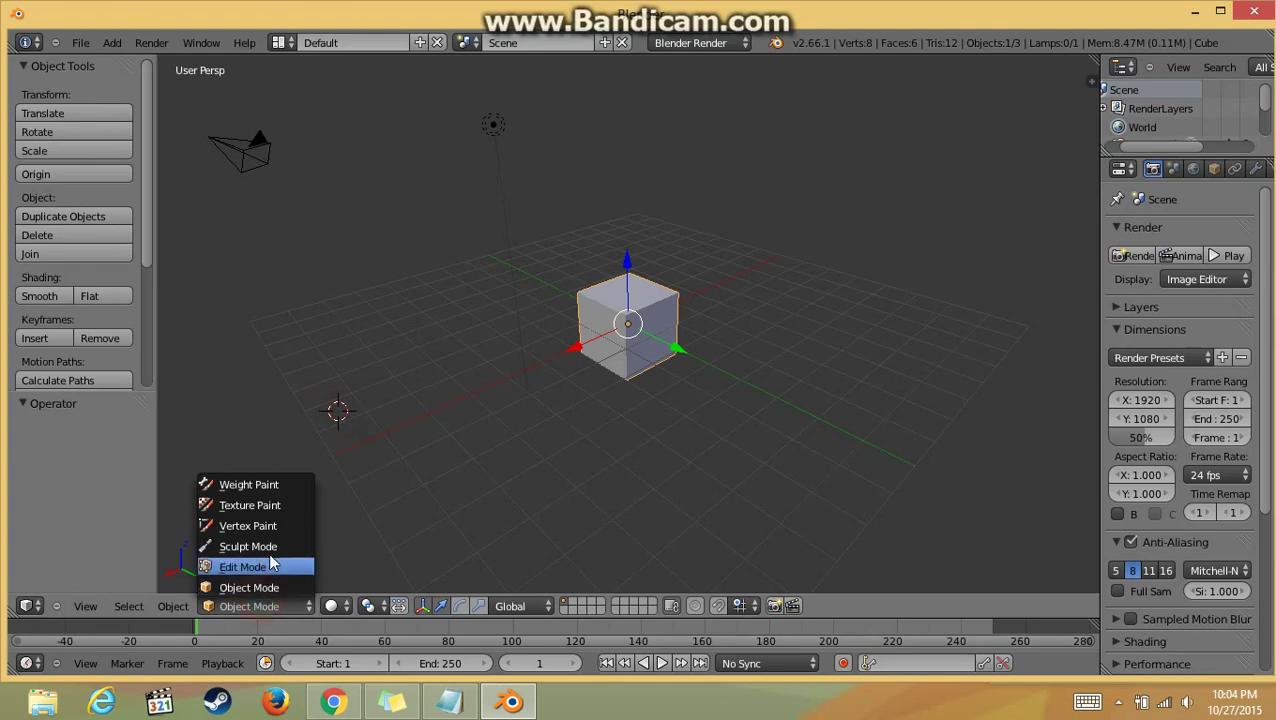
pyautogui.click(268, 566)
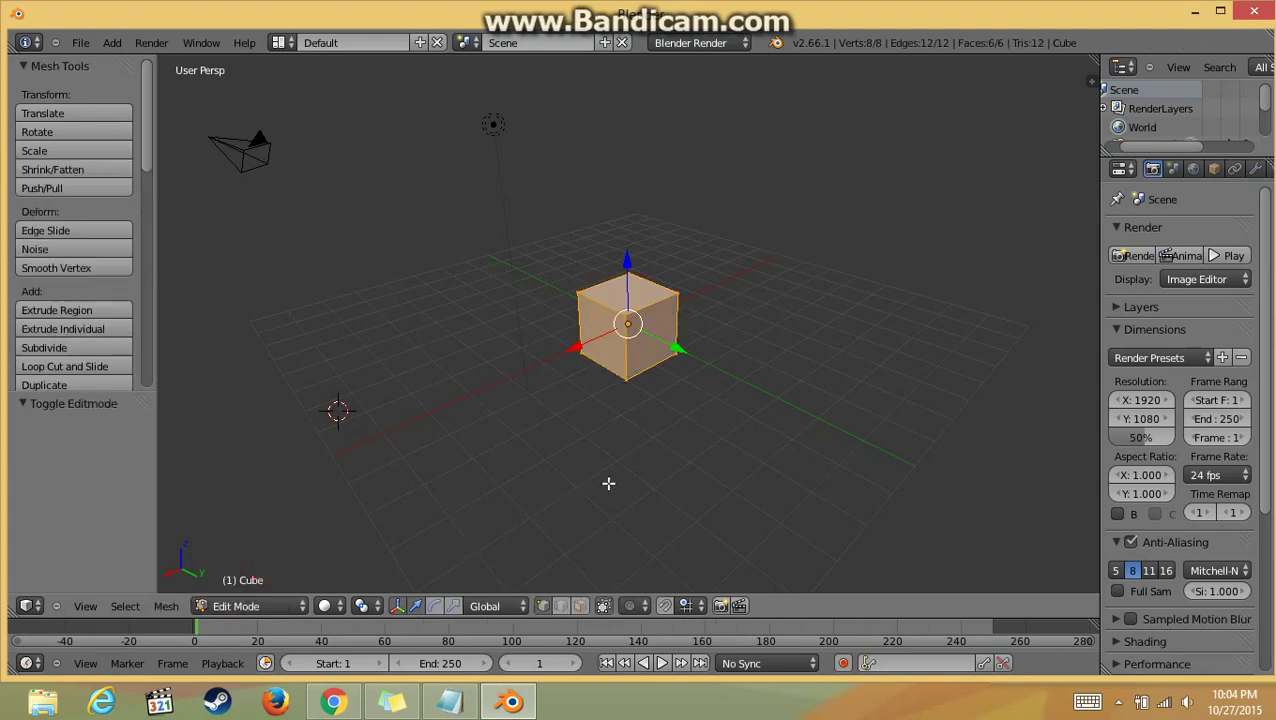
# Step: Append '-> pilih face select pada lembar kerja' to the end of step 1 in Notepad
pyautogui.click(474, 703)
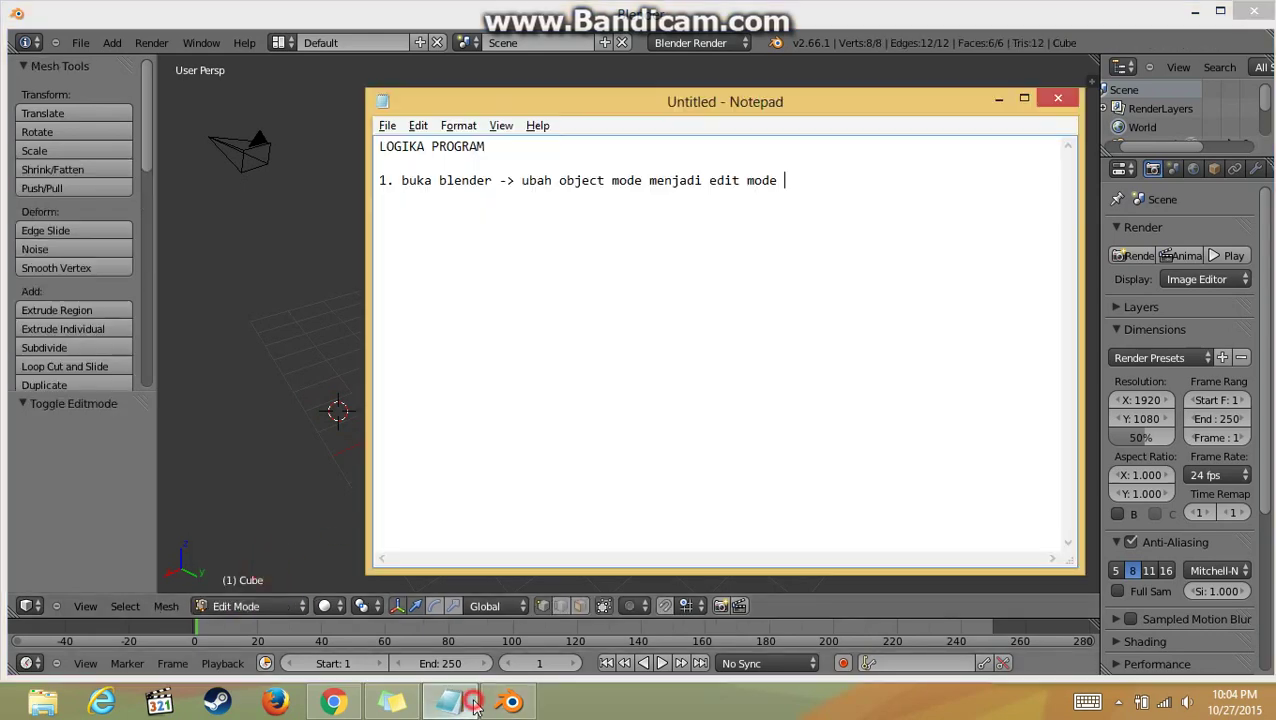
pyautogui.write('-> ')
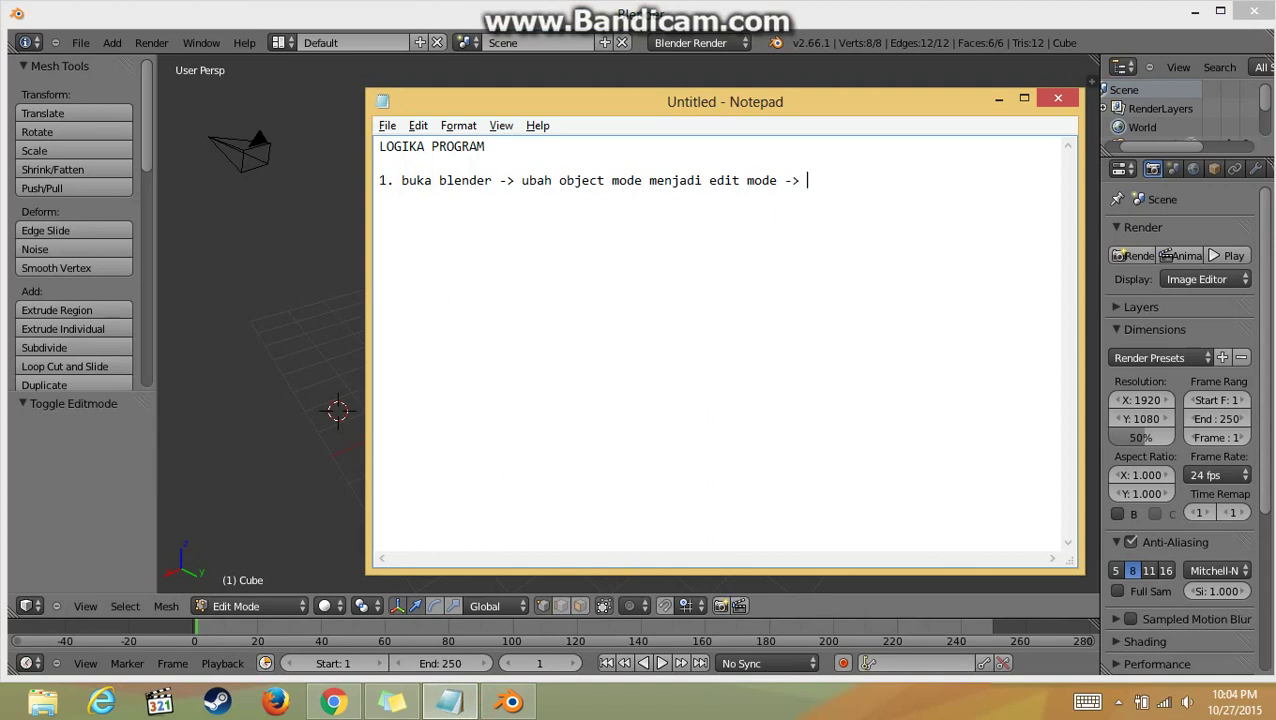
pyautogui.write('pilih ')
pyautogui.write('face')
pyautogui.write(' selec')
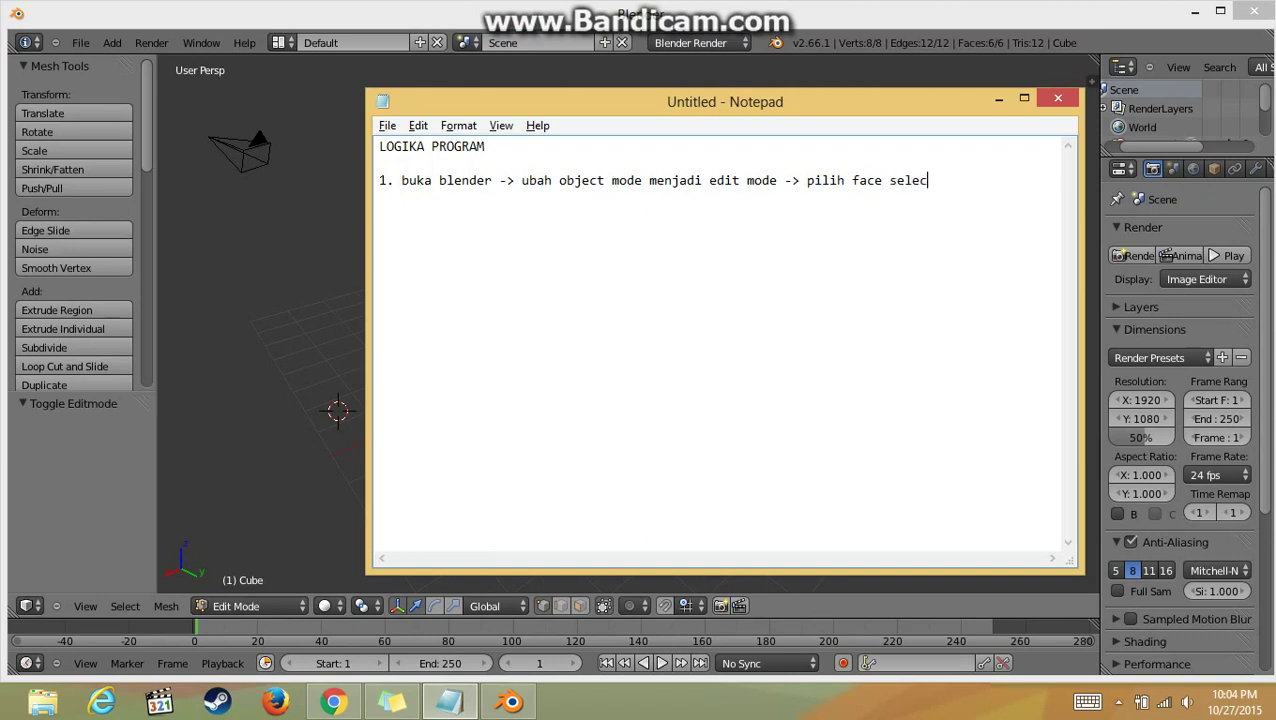
pyautogui.write('t pada ')
pyautogui.write('lembar kerja')
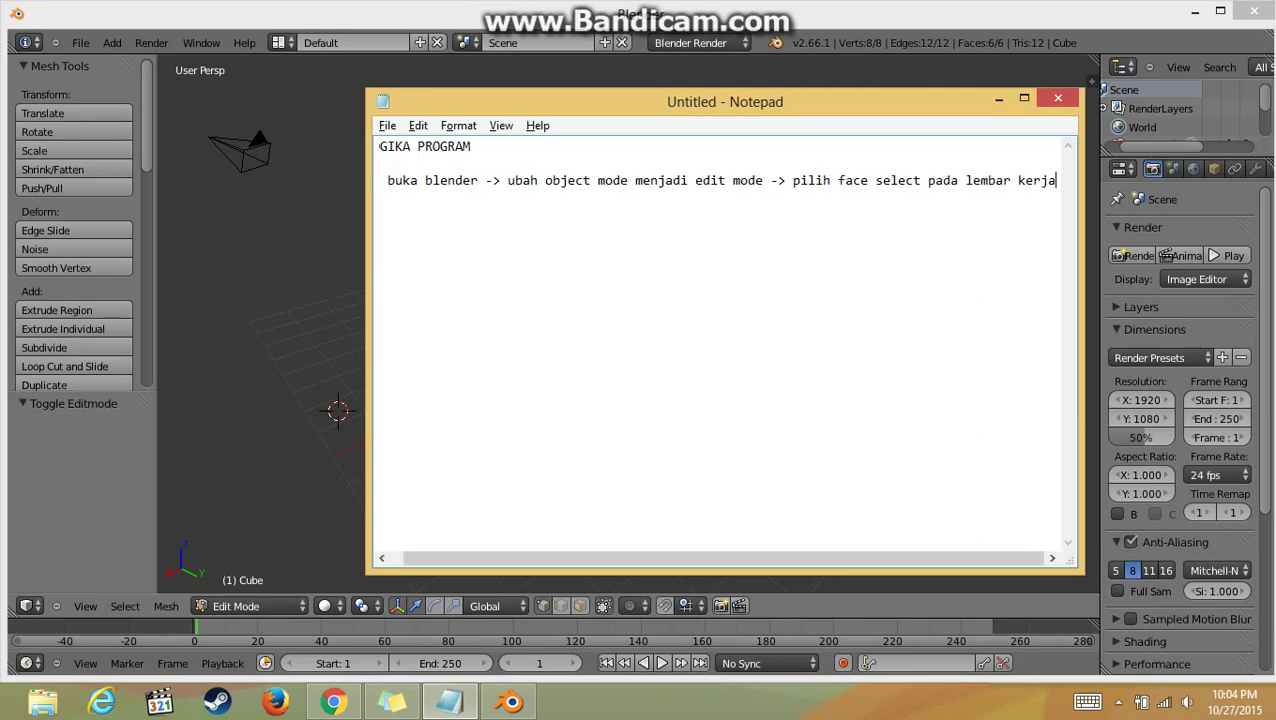
# Step: Switch Blender to face select mode, select only the cube's top face, then return to Notepad
pyautogui.click(305, 494)
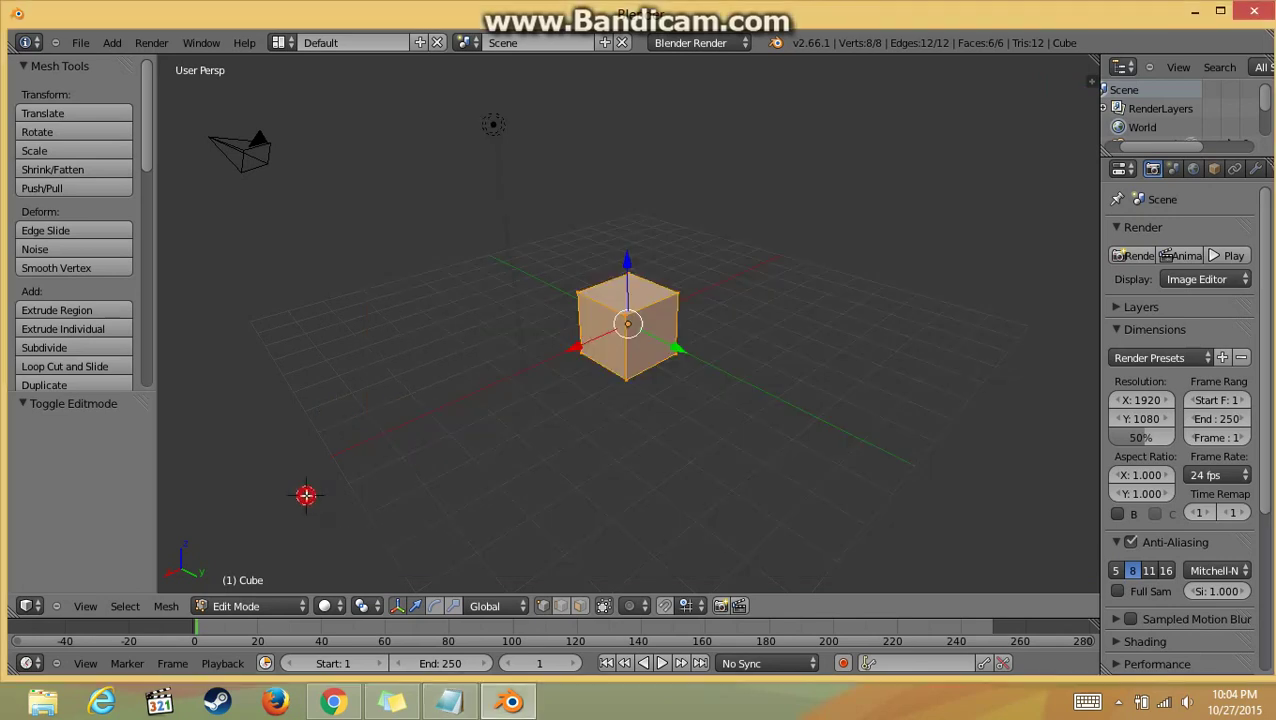
pyautogui.click(585, 613)
pyautogui.rightClick(642, 294)
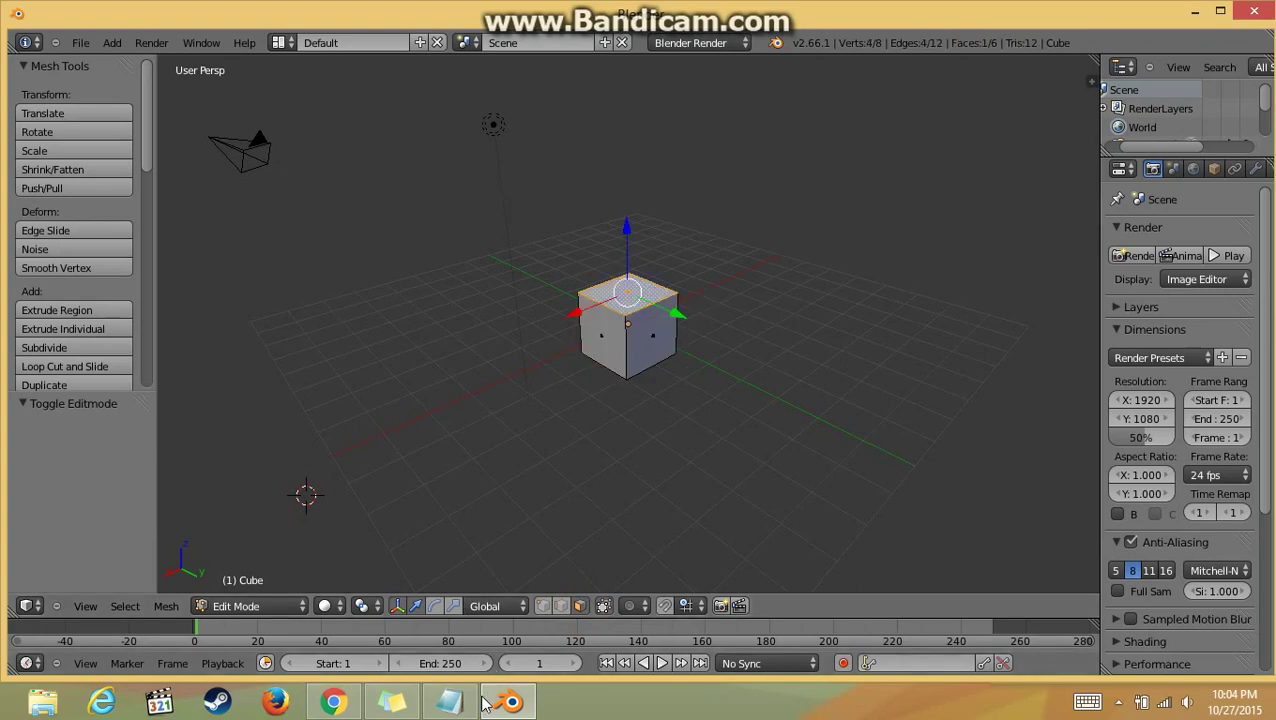
pyautogui.click(449, 702)
# Step: Type '-> buatlah model objek sesuai dengan apa yang anda inginkan' at the end of step 1, fixing typos
pyautogui.write('-')
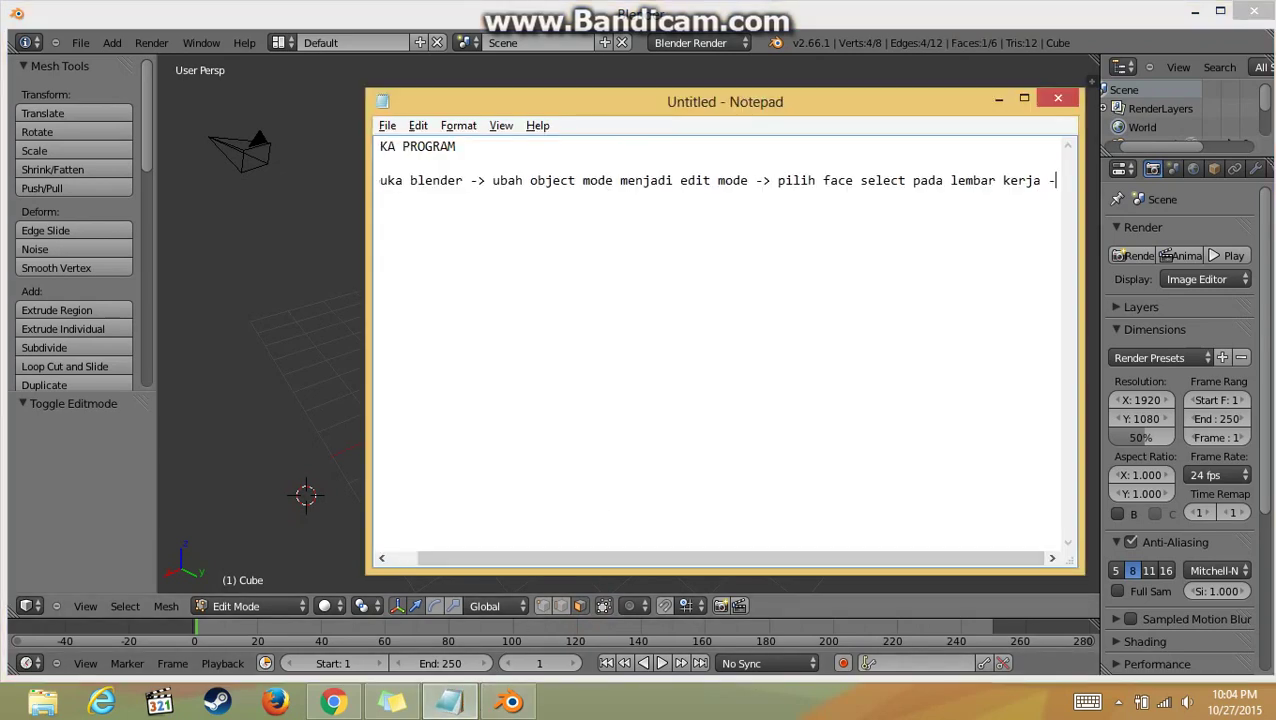
pyautogui.write('> buatlah ')
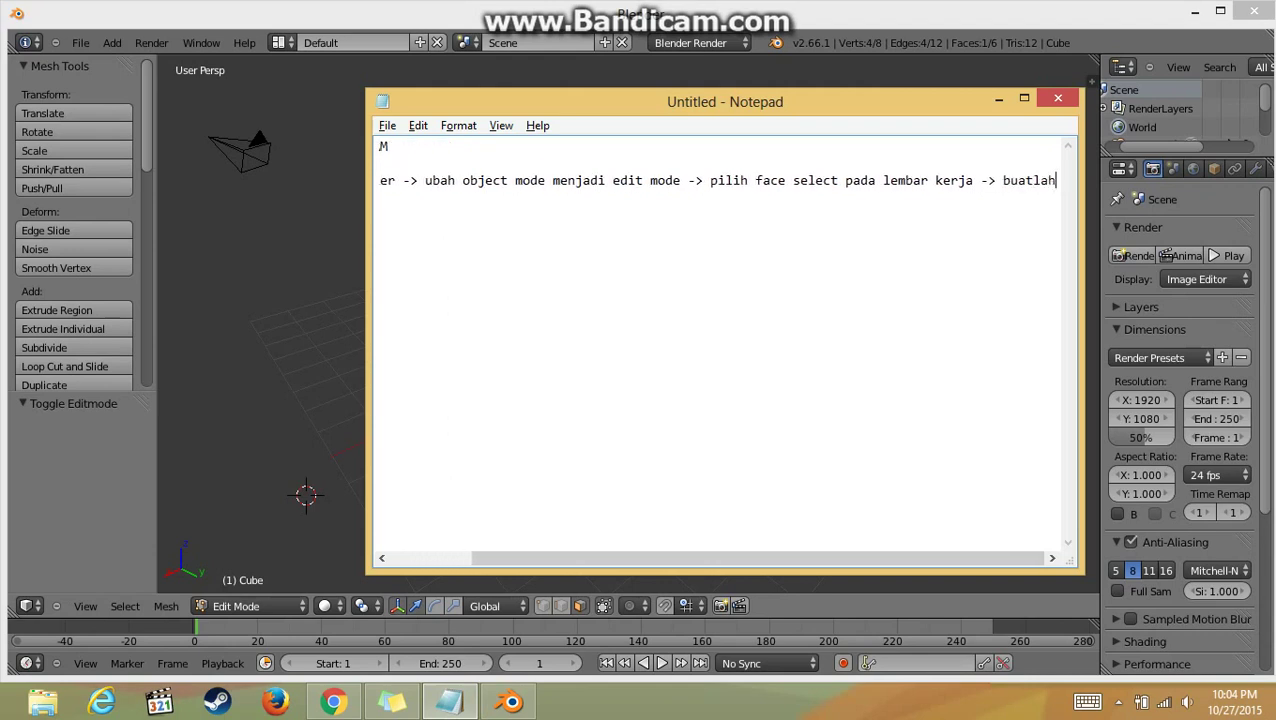
pyautogui.write('obje')
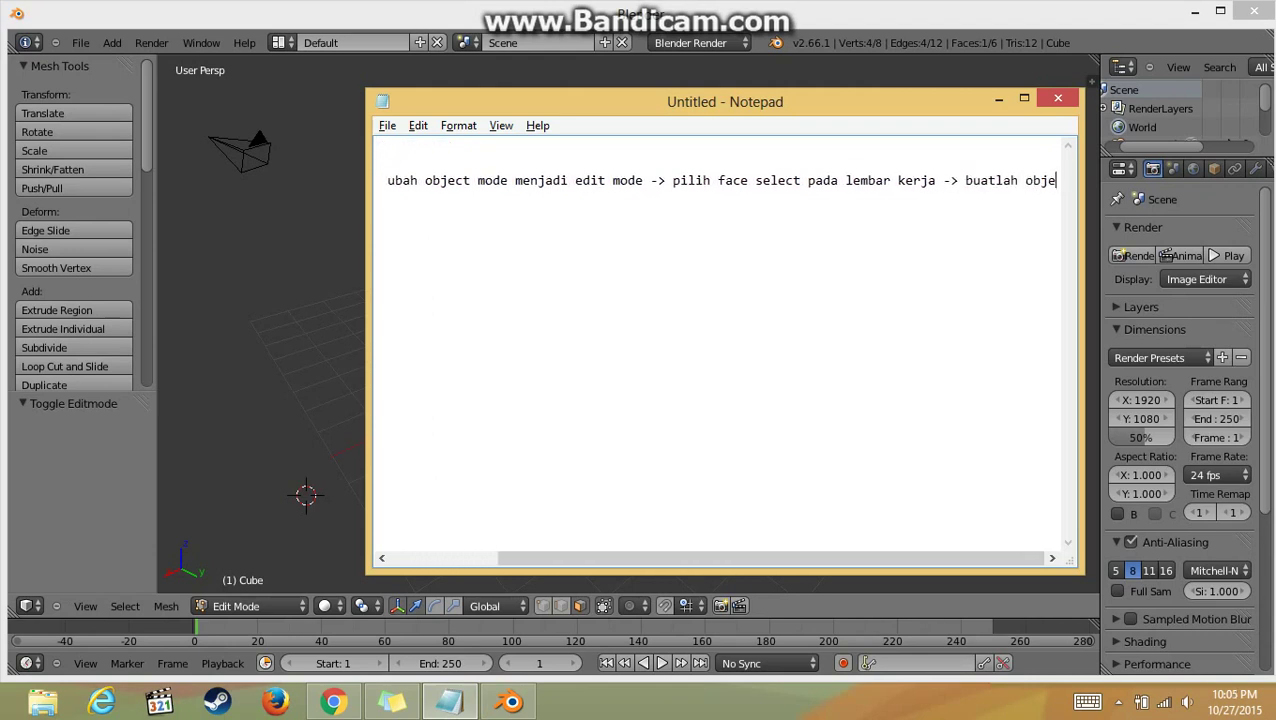
pyautogui.write('k')
pyautogui.press('BackSpace')
pyautogui.press('BackSpace')
pyautogui.press('BackSpace')
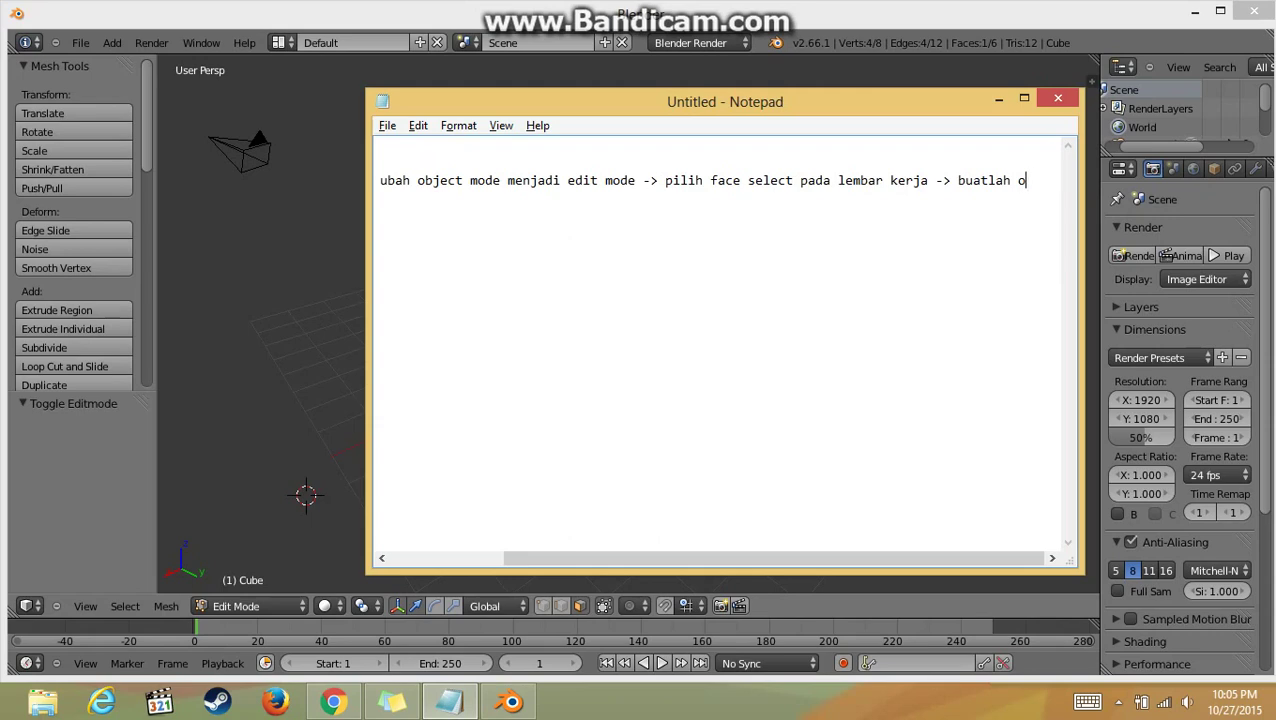
pyautogui.press('BackSpace')
pyautogui.write('model objek ')
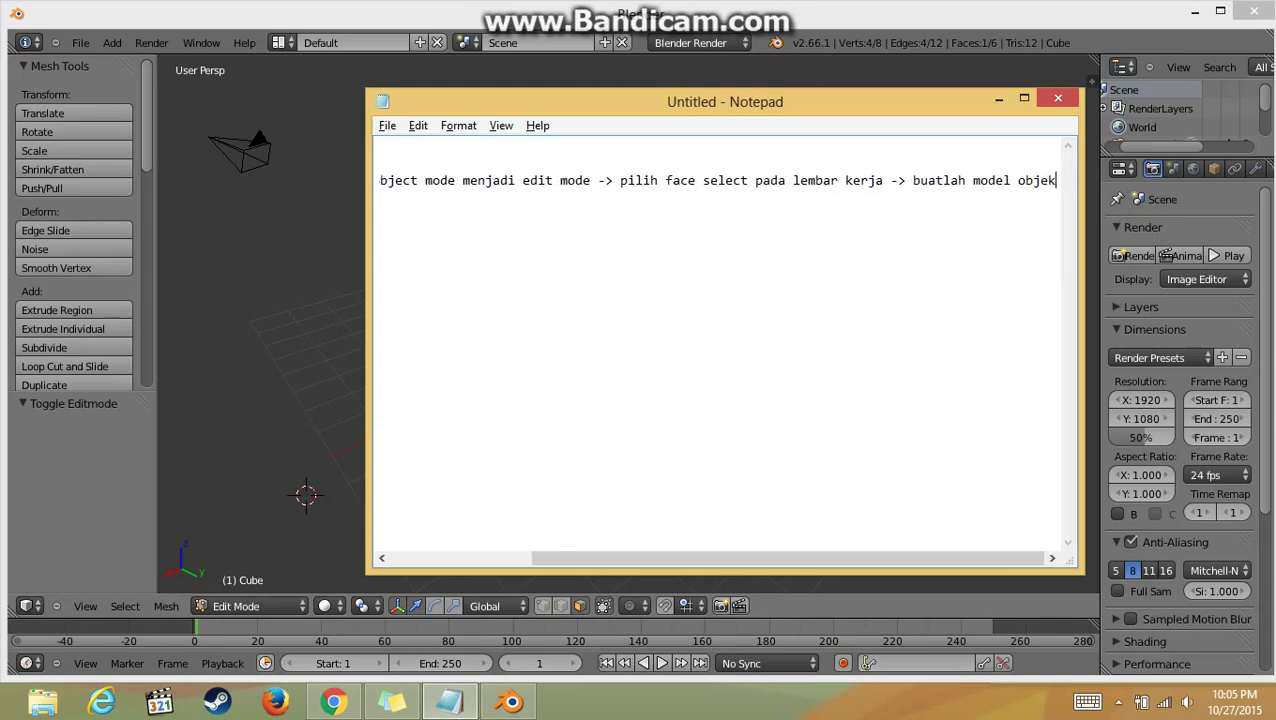
pyautogui.write('sesuai ')
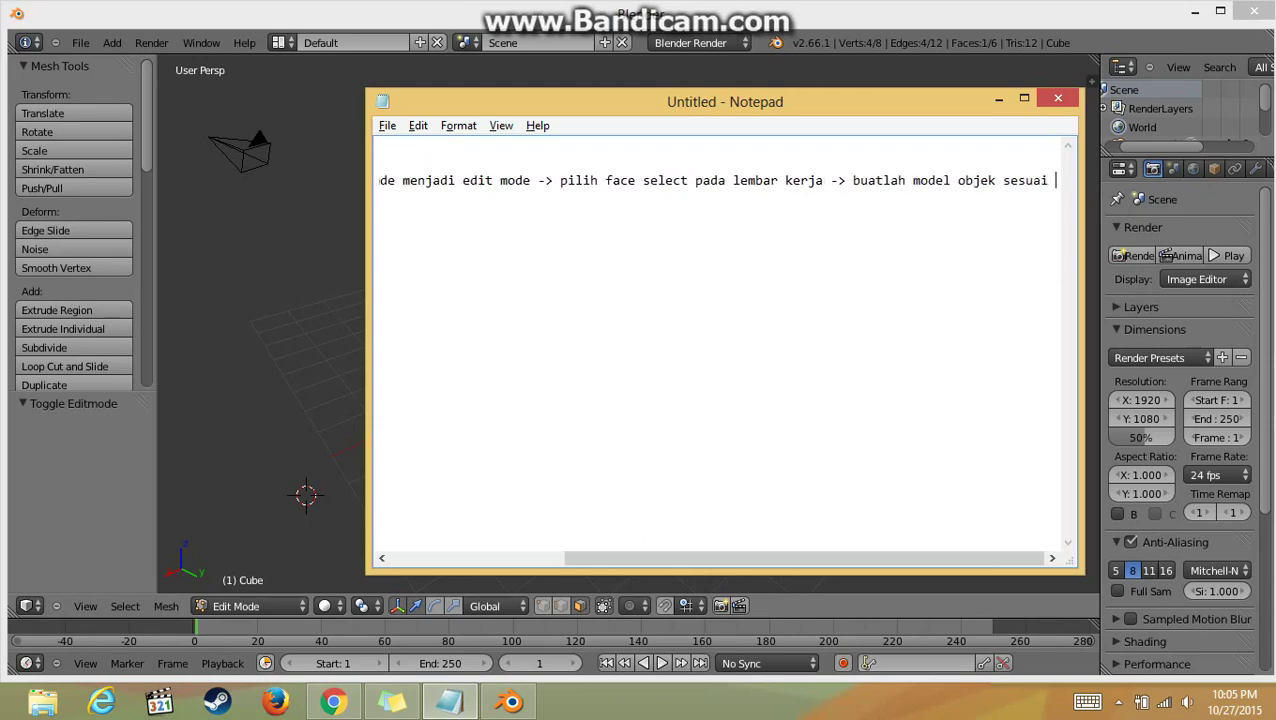
pyautogui.write('dengan ap')
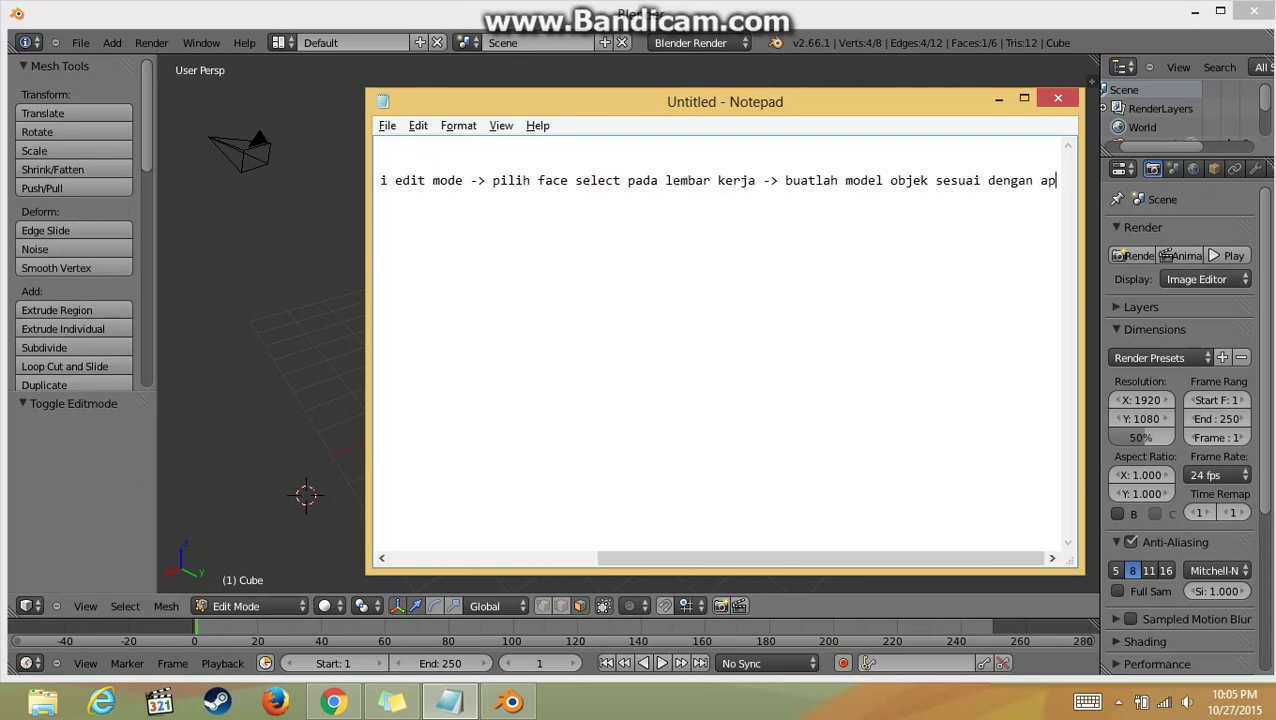
pyautogui.write('a yang anda ing')
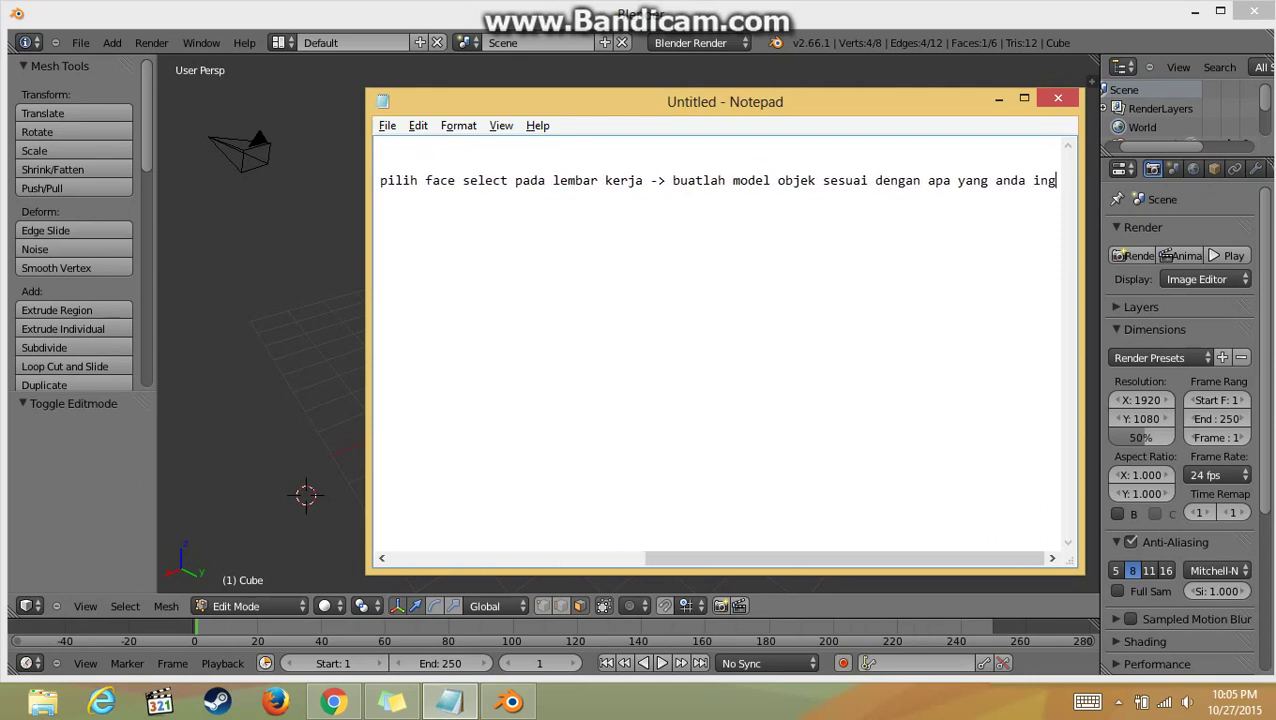
pyautogui.write('inkan')
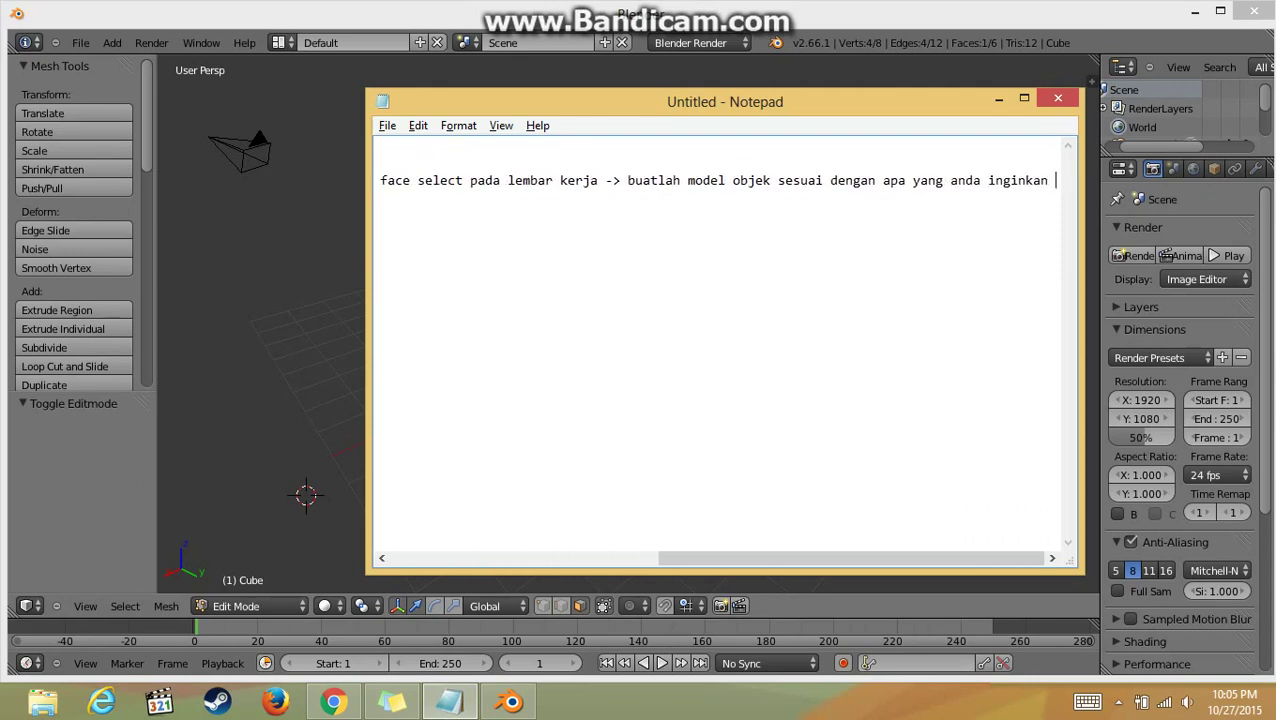
pyautogui.write(' de')
pyautogui.press('BackSpace')
pyautogui.press('BackSpace')
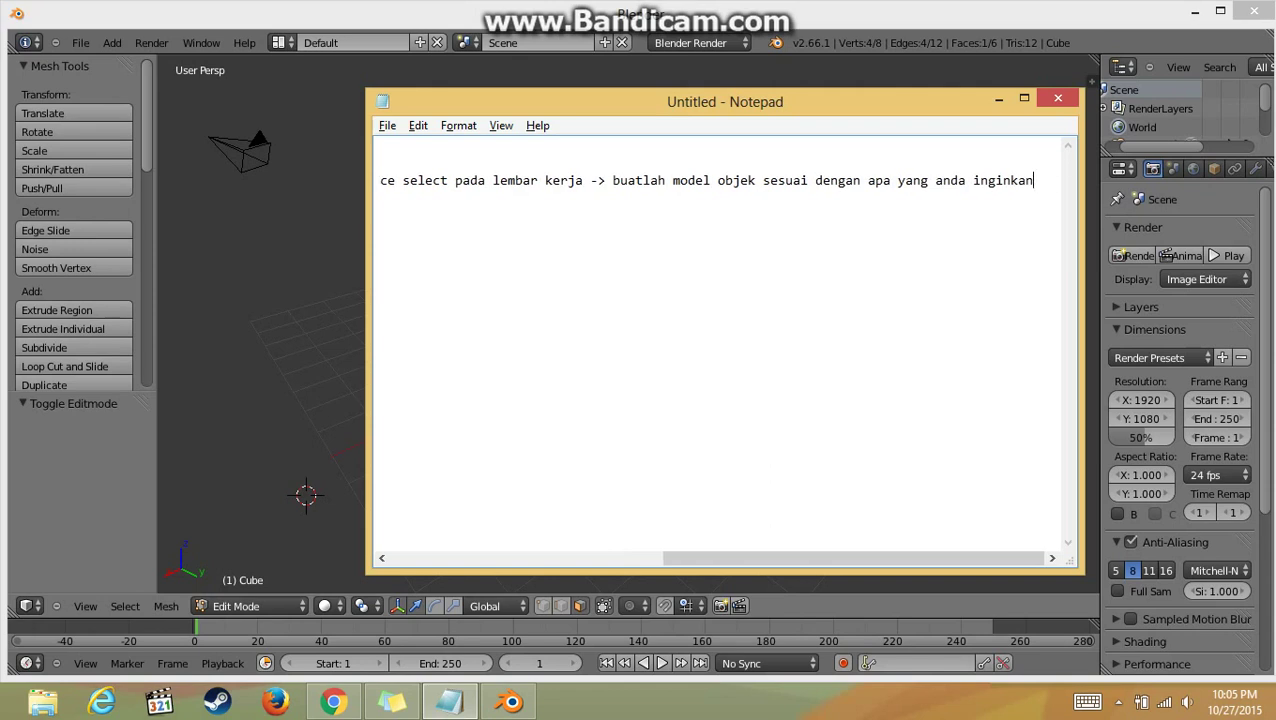
# Step: Extrude the cube's top face upward three times into a tall column
pyautogui.click(318, 370)
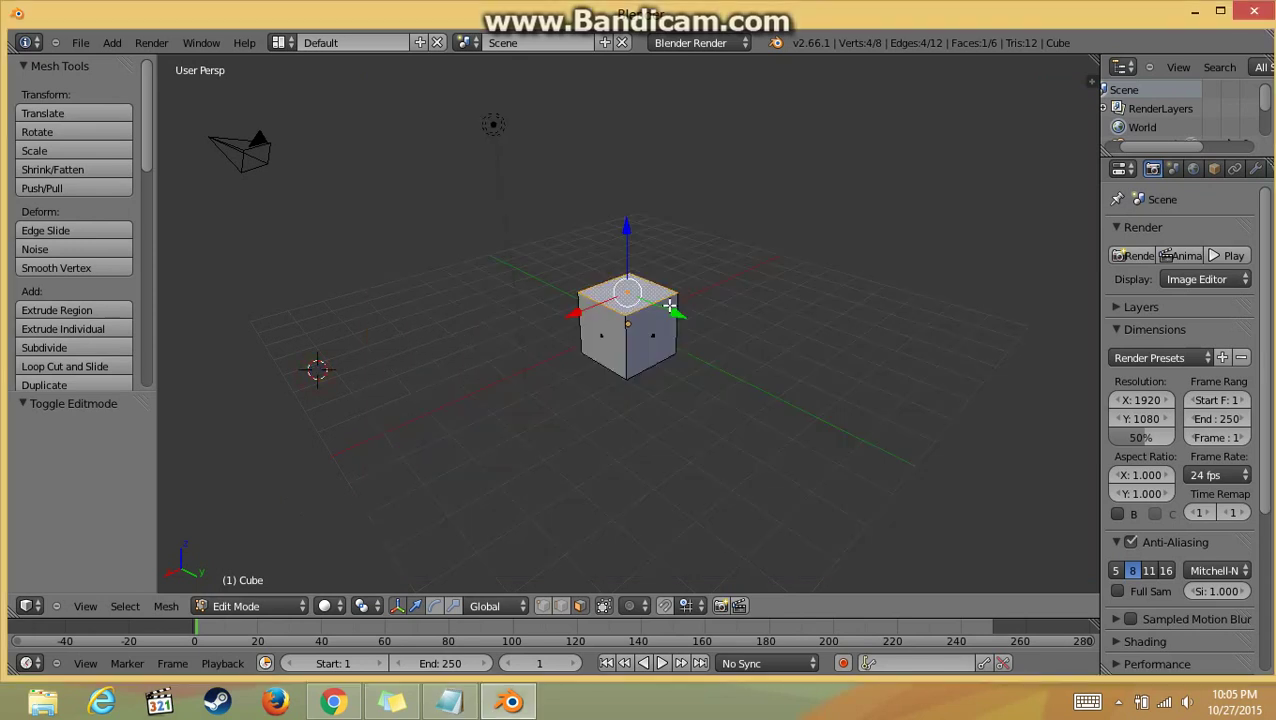
pyautogui.moveTo(740, 296)
pyautogui.mouseDown(button='middle')
pyautogui.moveTo(783, 313)
pyautogui.moveTo(755, 316)
pyautogui.mouseUp(button='middle')
pyautogui.press('e')
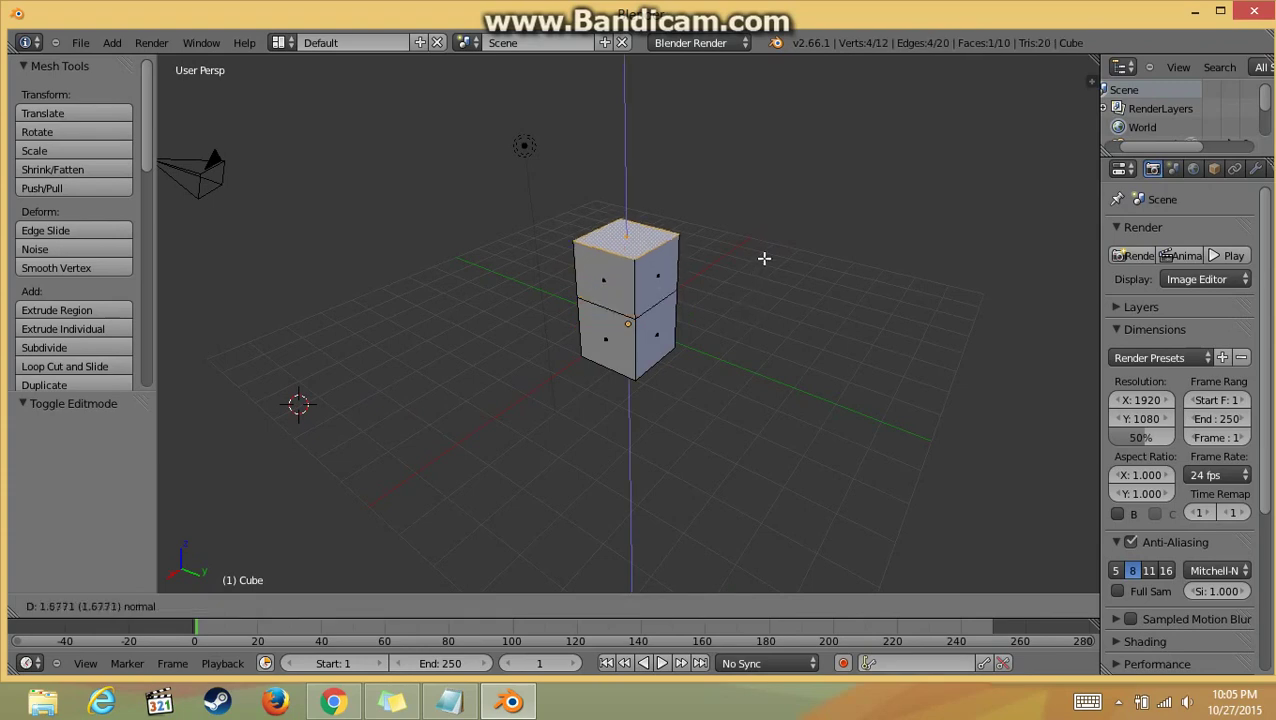
pyautogui.click(764, 258)
pyautogui.press('e')
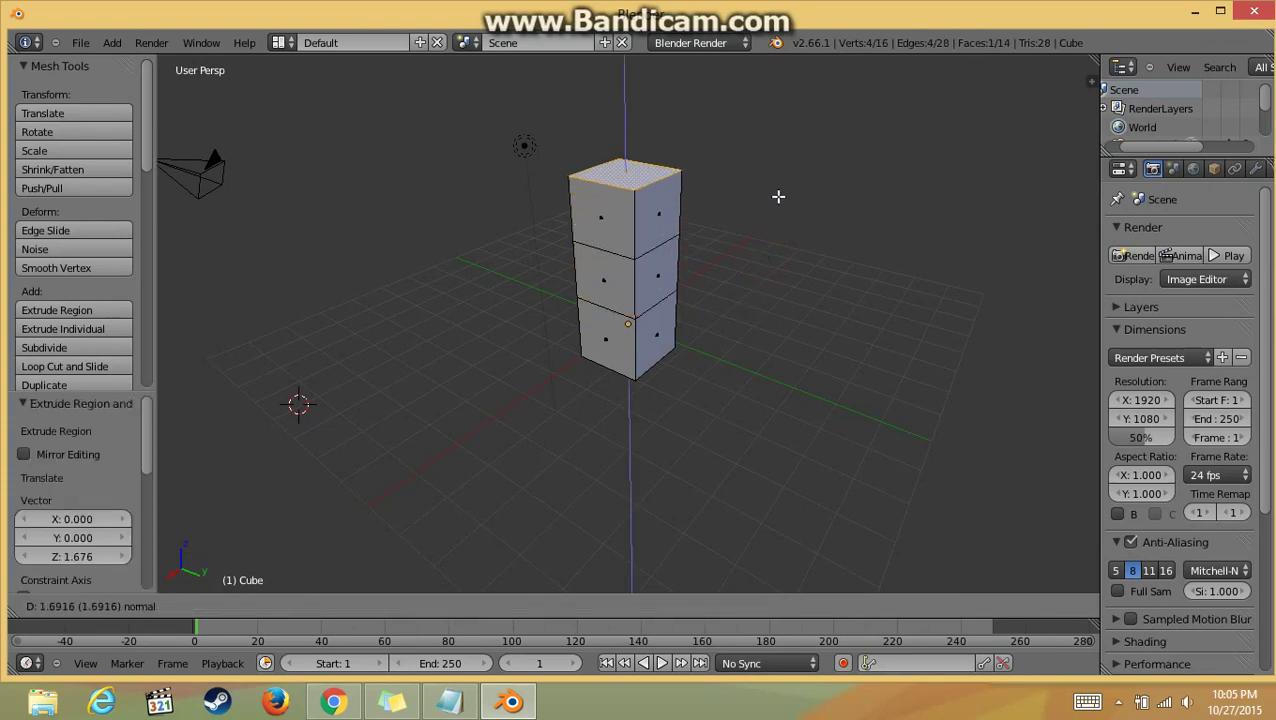
pyautogui.click(778, 197)
pyautogui.press('e')
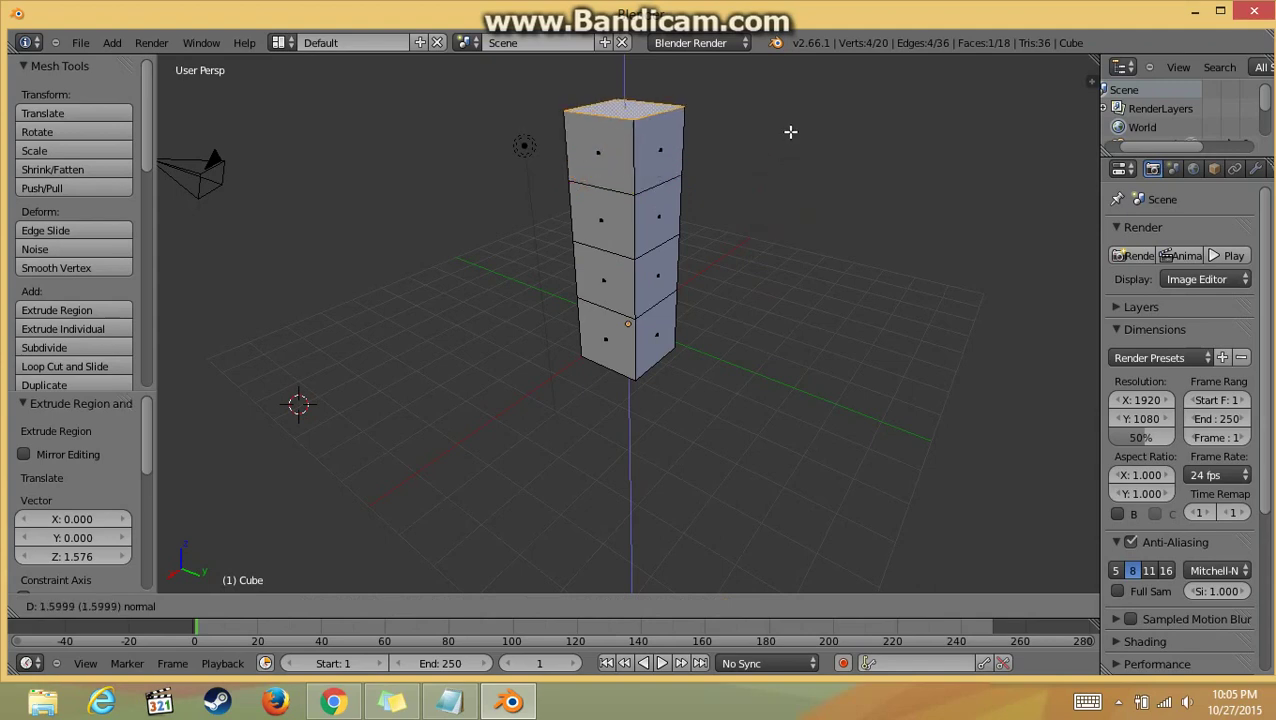
pyautogui.click(790, 131)
# Step: Extrude the third cube's side face outward three times to form an arm
pyautogui.rightClick(669, 216)
pyautogui.press('e')
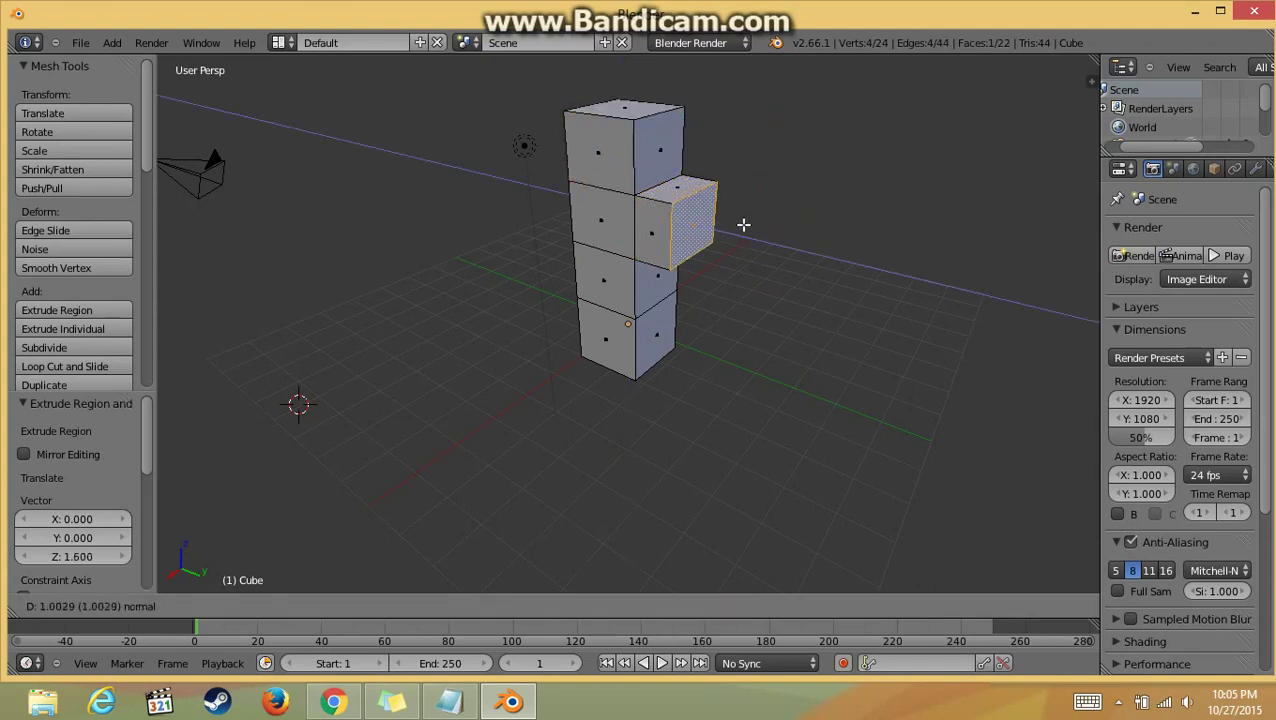
pyautogui.click(743, 225)
pyautogui.press('e')
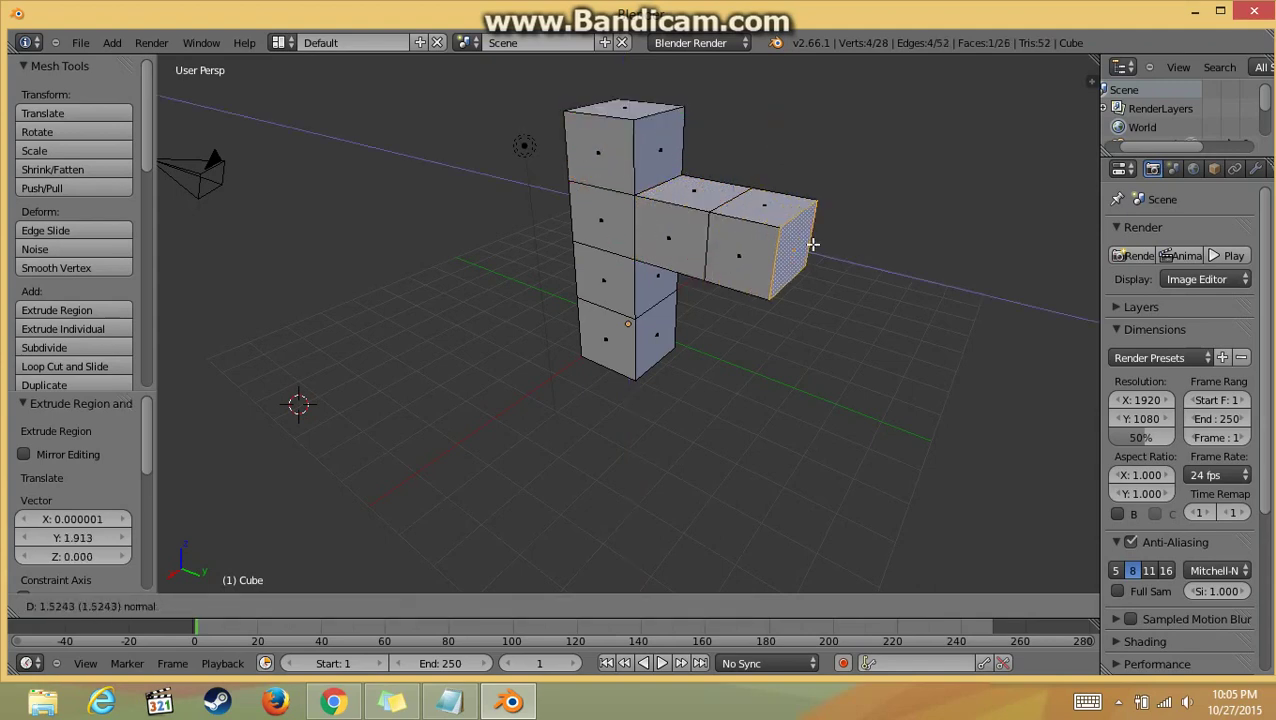
pyautogui.click(812, 243)
pyautogui.moveTo(858, 246); pyautogui.dragTo(893, 228, button='middle')
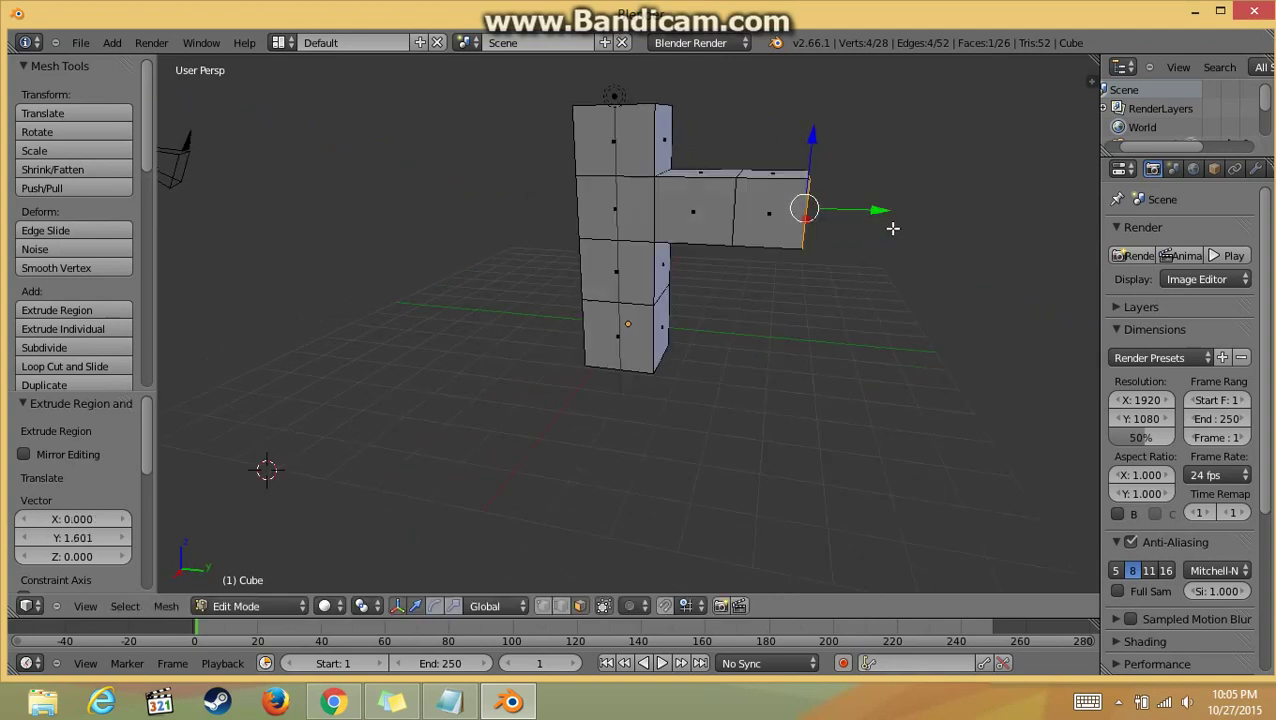
pyautogui.press('e')
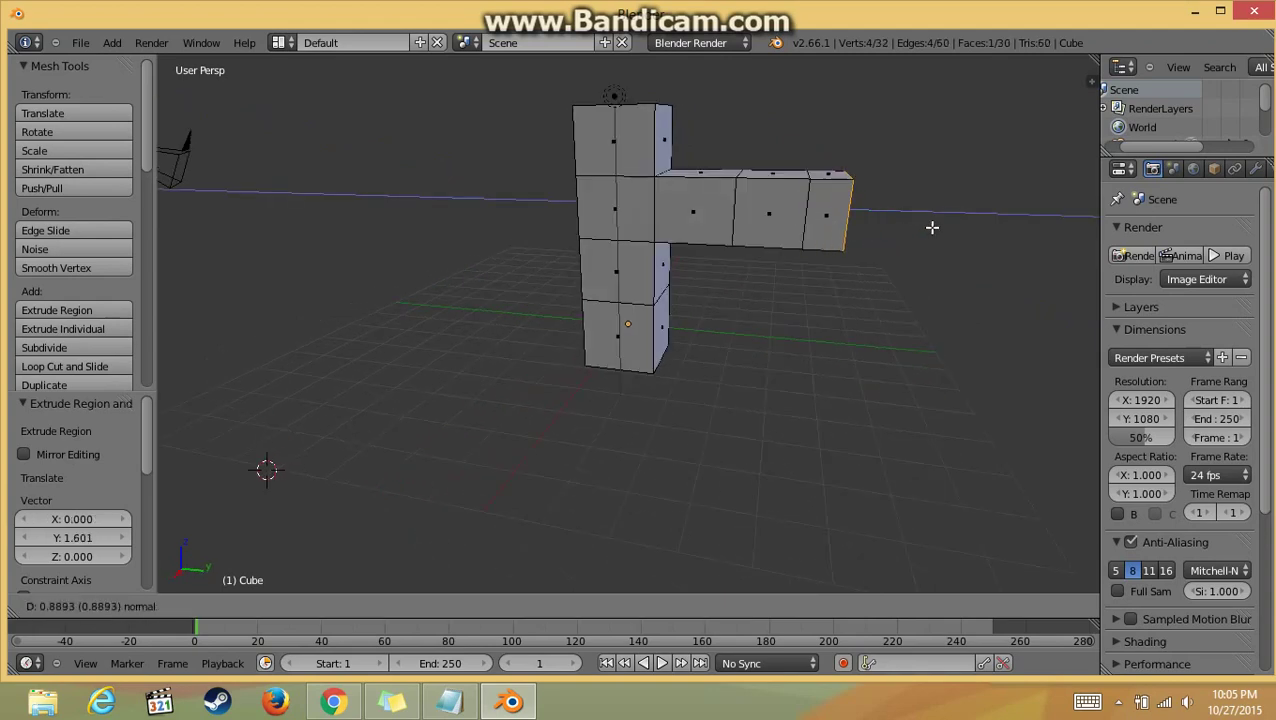
pyautogui.click(932, 227)
# Step: Extrude the arm's end face downward, scale it to 0.373 as a tip, and select the column's bottom face
pyautogui.moveTo(906, 270)
pyautogui.mouseDown(button='middle')
pyautogui.moveTo(902, 217)
pyautogui.moveTo(867, 188)
pyautogui.mouseUp(button='middle')
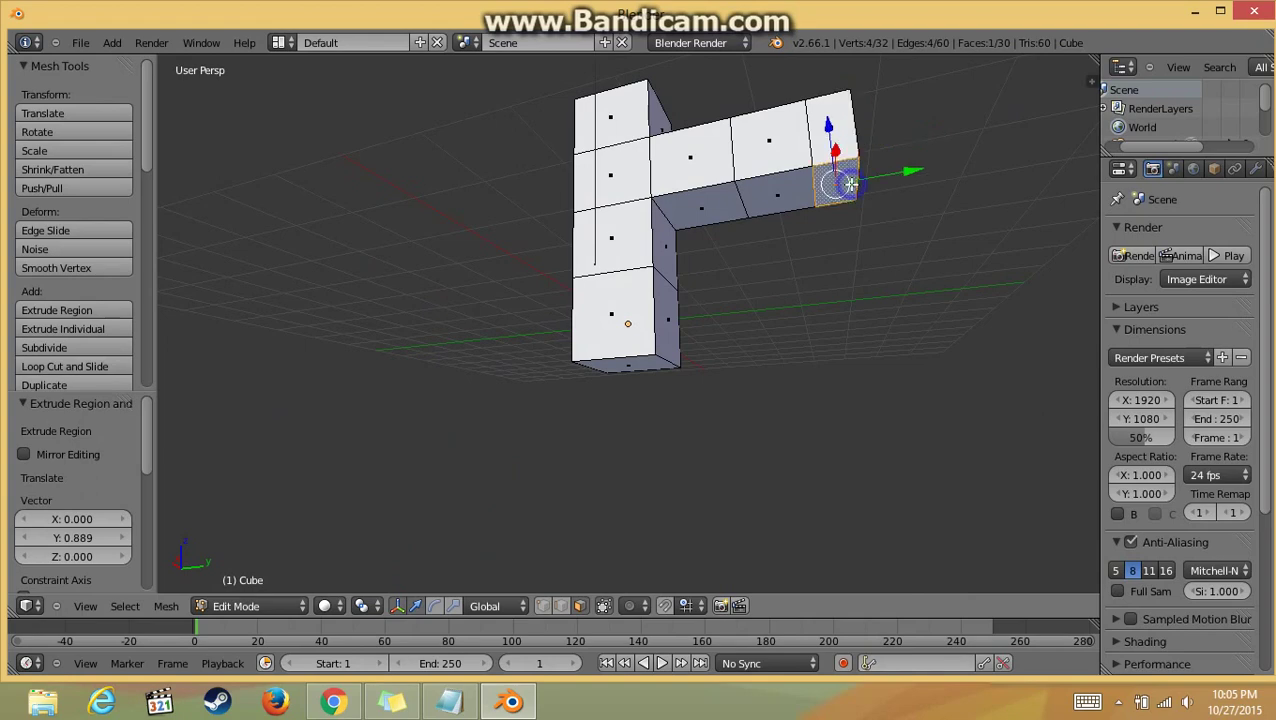
pyautogui.press('e')
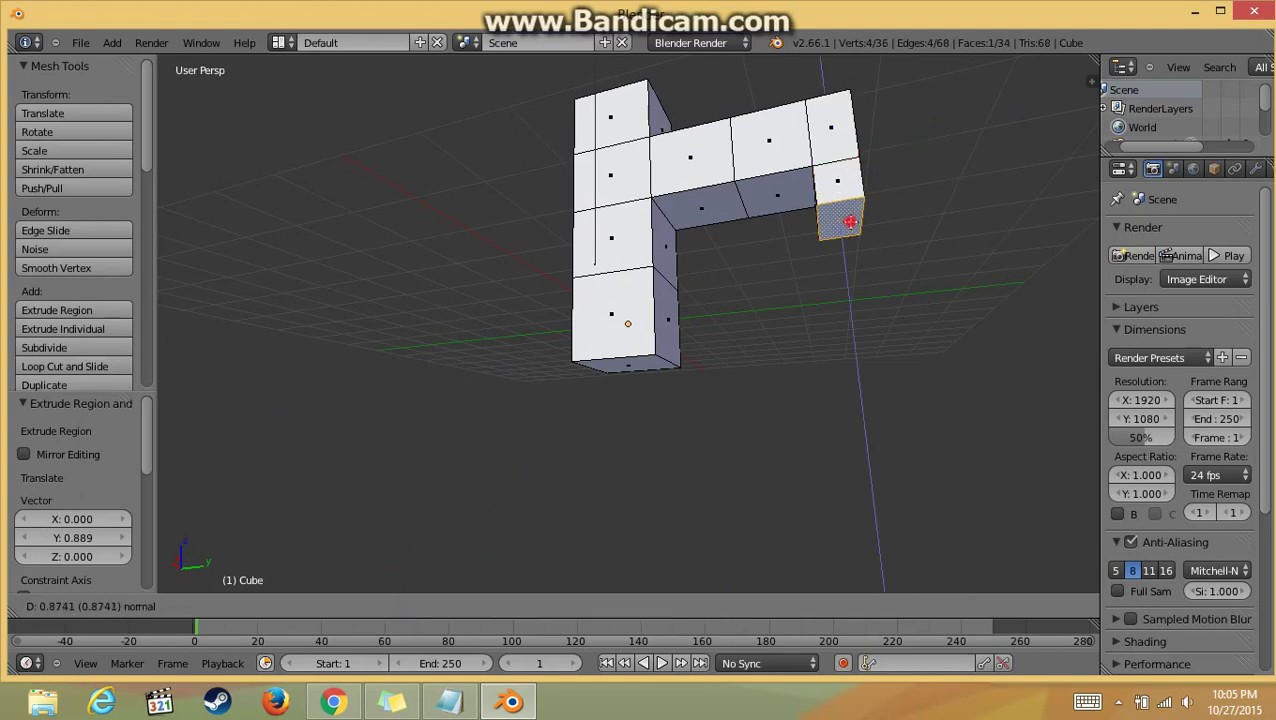
pyautogui.click(850, 222)
pyautogui.press('s')
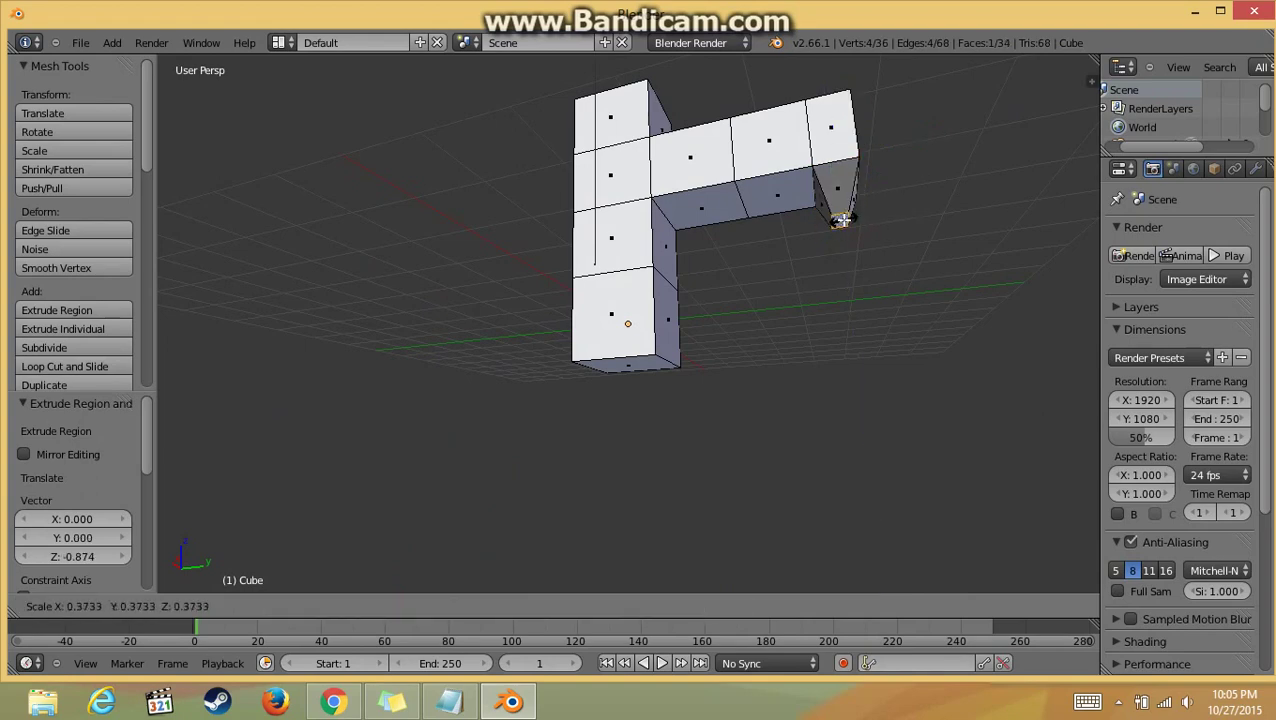
pyautogui.click(840, 220)
pyautogui.moveTo(792, 305); pyautogui.dragTo(661, 419, button='middle')
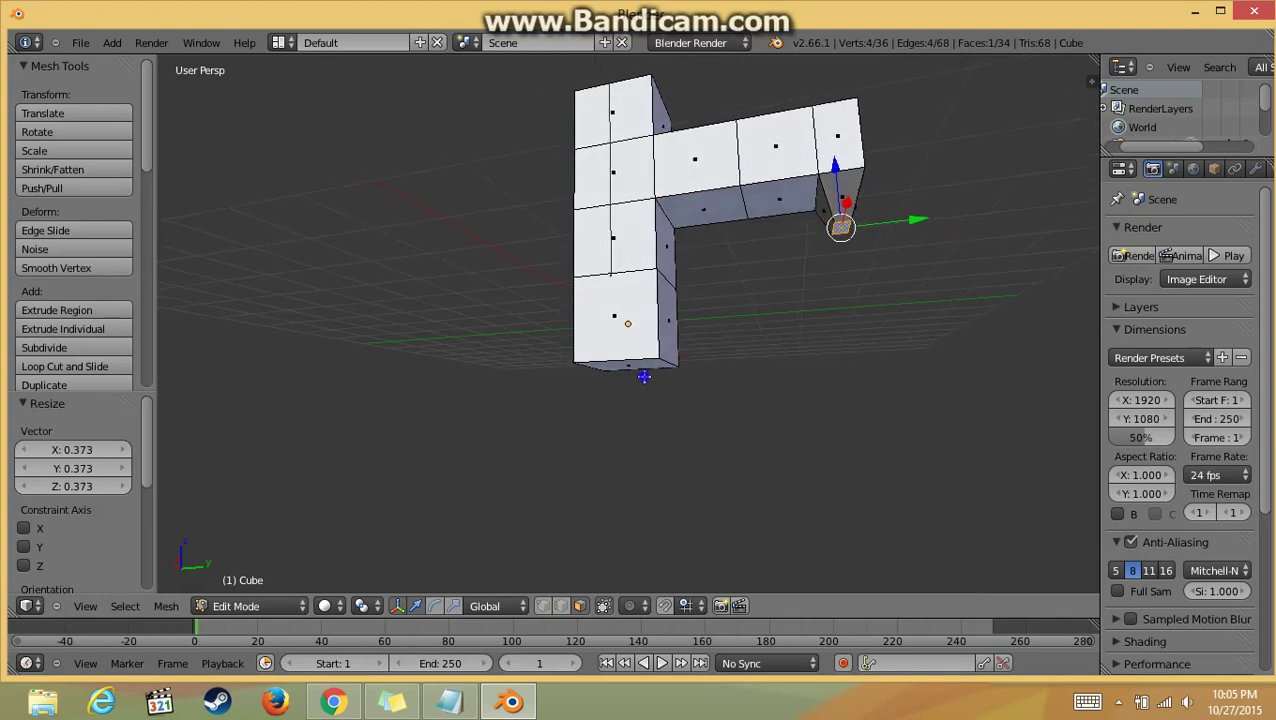
pyautogui.rightClick(644, 376)
# Step: Extrude the column's bottom face down, then extrude the bottom cube's side rightward twice
pyautogui.press('e')
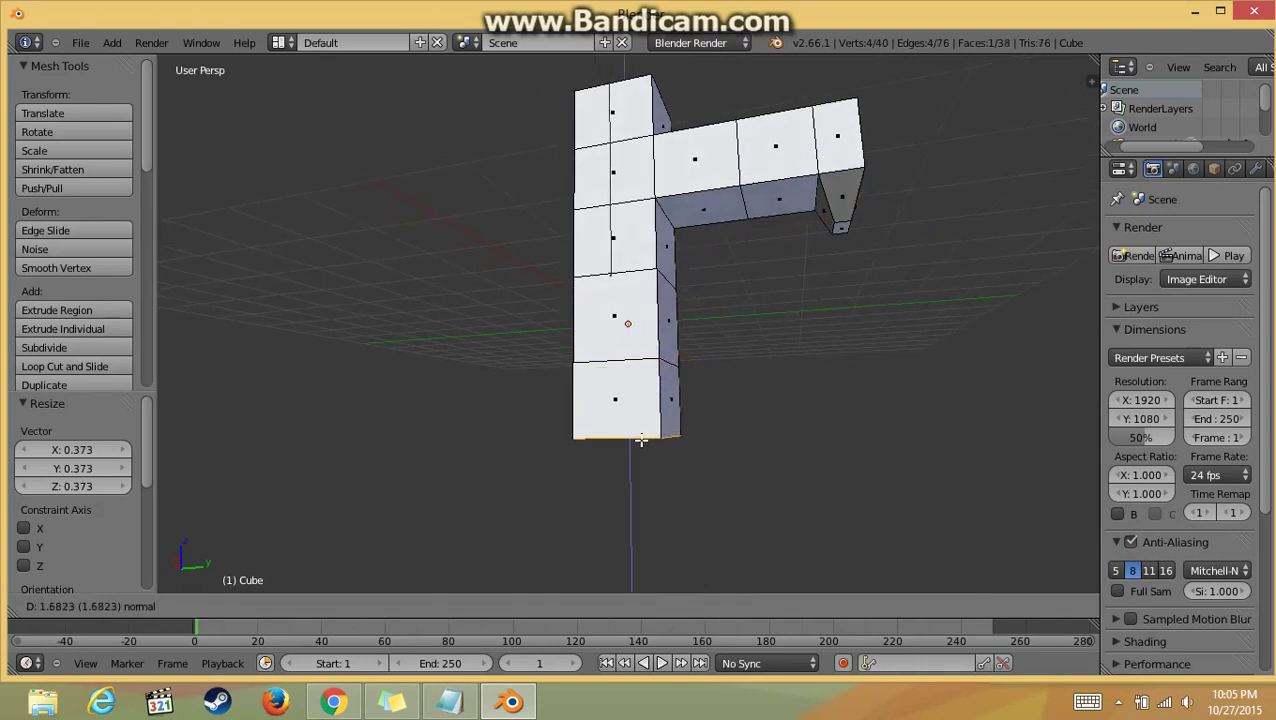
pyautogui.click(641, 440)
pyautogui.rightClick(670, 392)
pyautogui.press('e')
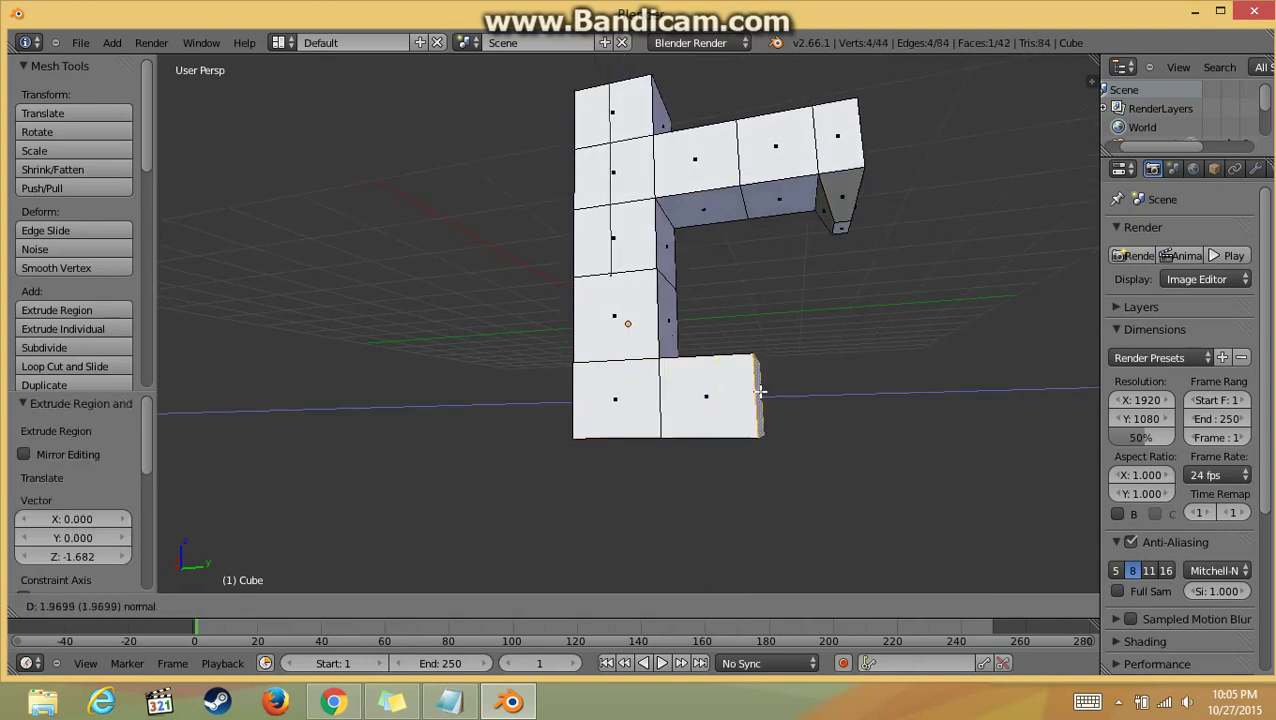
pyautogui.click(742, 398)
pyautogui.press('e')
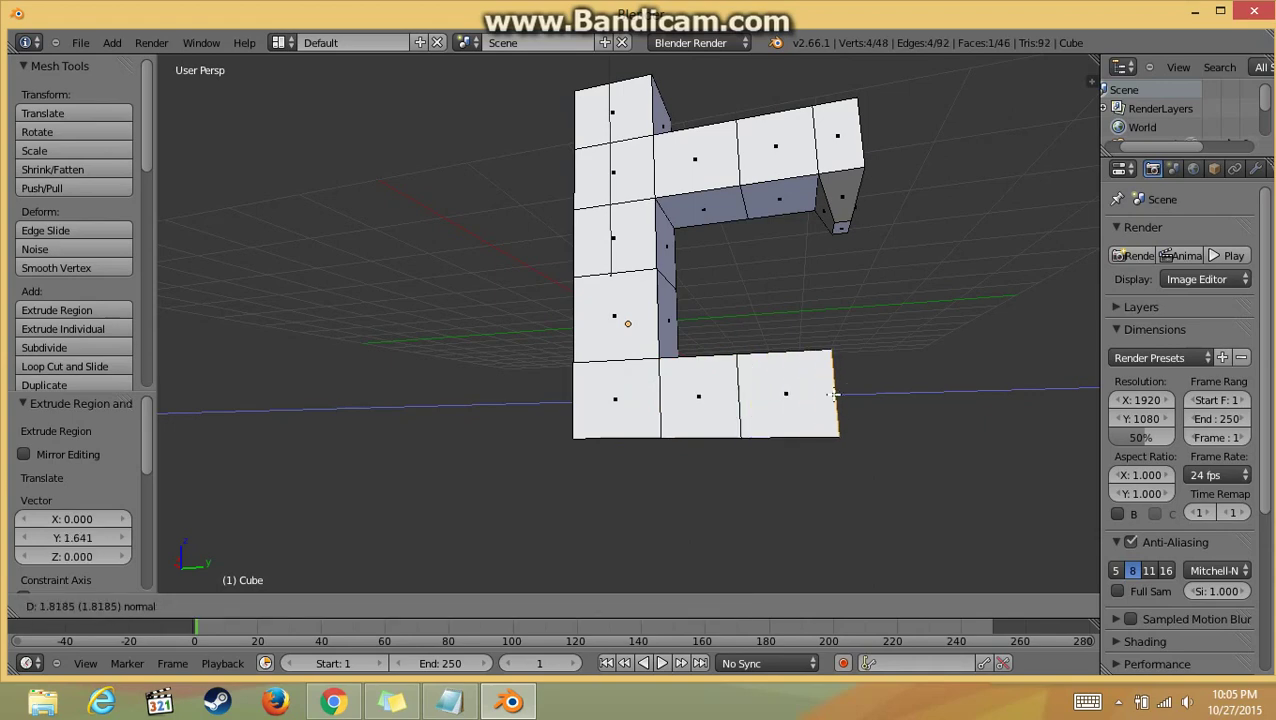
pyautogui.click(832, 394)
# Step: Extrude the base arm's end face downward twice to turn the leg down
pyautogui.moveTo(874, 407); pyautogui.dragTo(797, 419, button='middle')
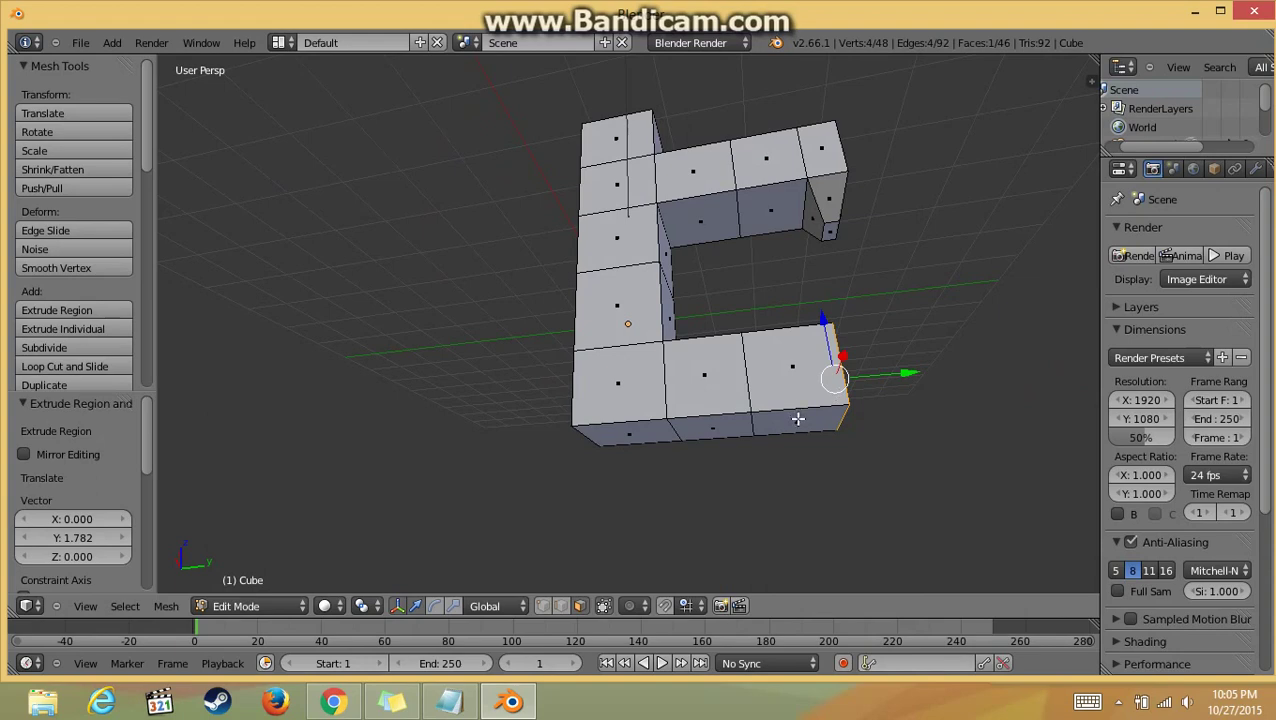
pyautogui.press('e')
pyautogui.click(810, 500)
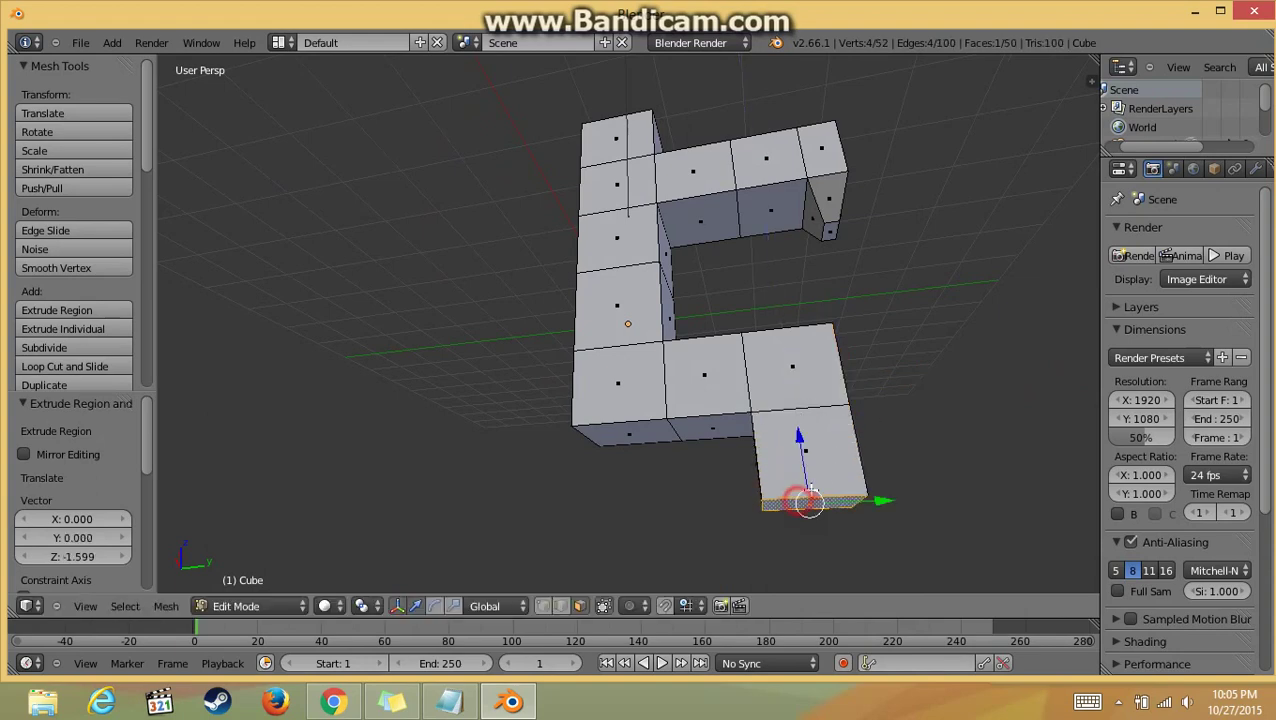
pyautogui.moveTo(810, 500); pyautogui.dragTo(829, 476, button='middle')
pyautogui.press('e')
pyautogui.press('s')
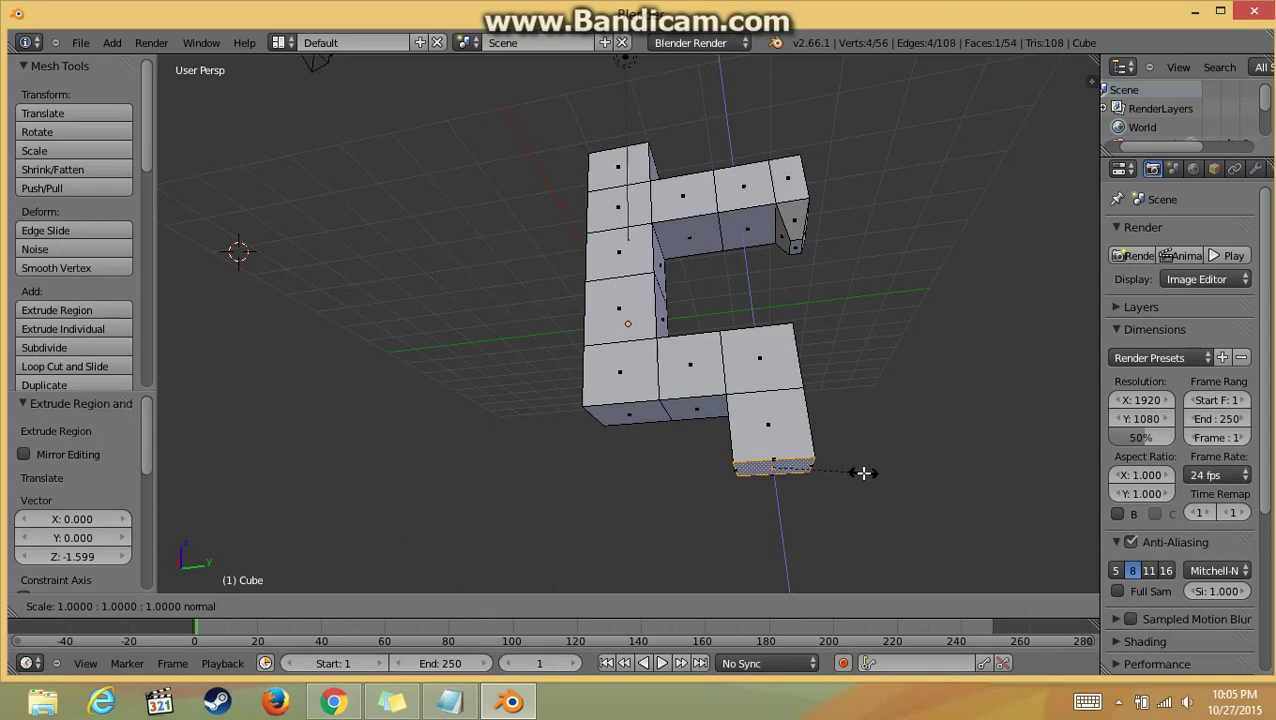
pyautogui.click(863, 472)
# Step: Extrude one more cube downward and scale its bottom face to 1.497 into a flared foot
pyautogui.press('e')
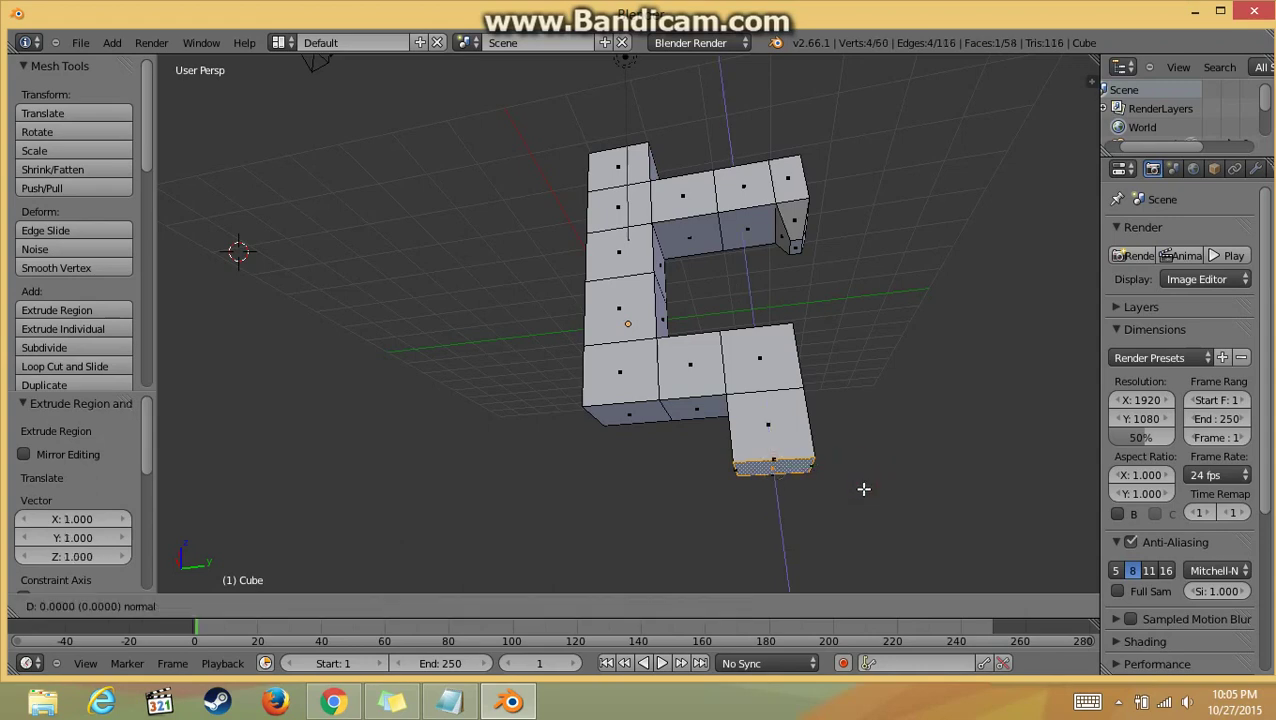
pyautogui.click(867, 535)
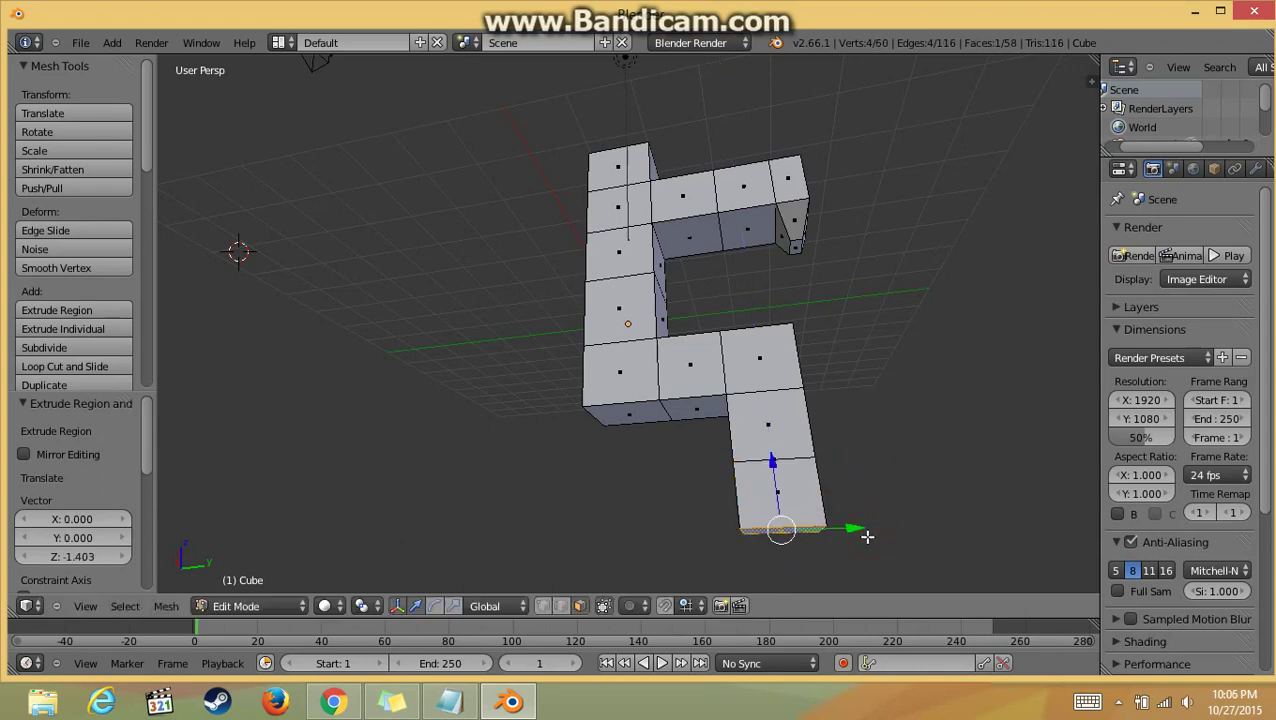
pyautogui.press('s')
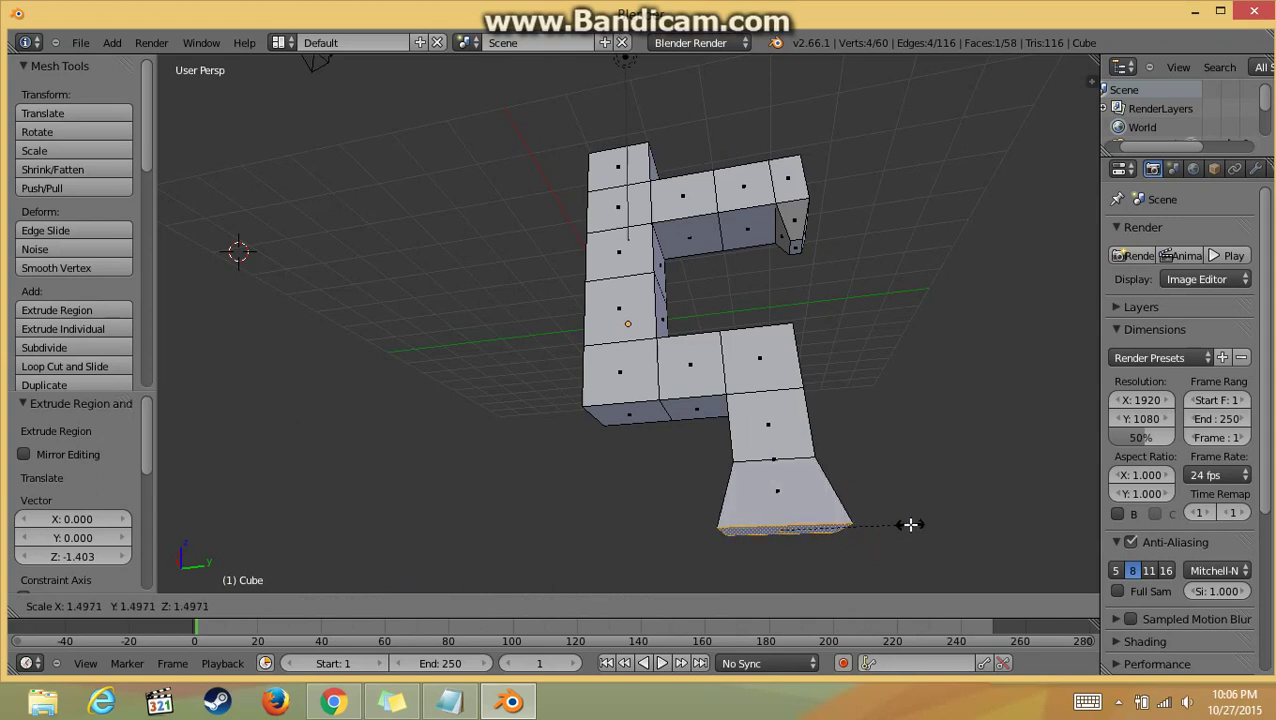
pyautogui.click(910, 524)
pyautogui.moveTo(898, 424); pyautogui.dragTo(914, 497, button='middle')
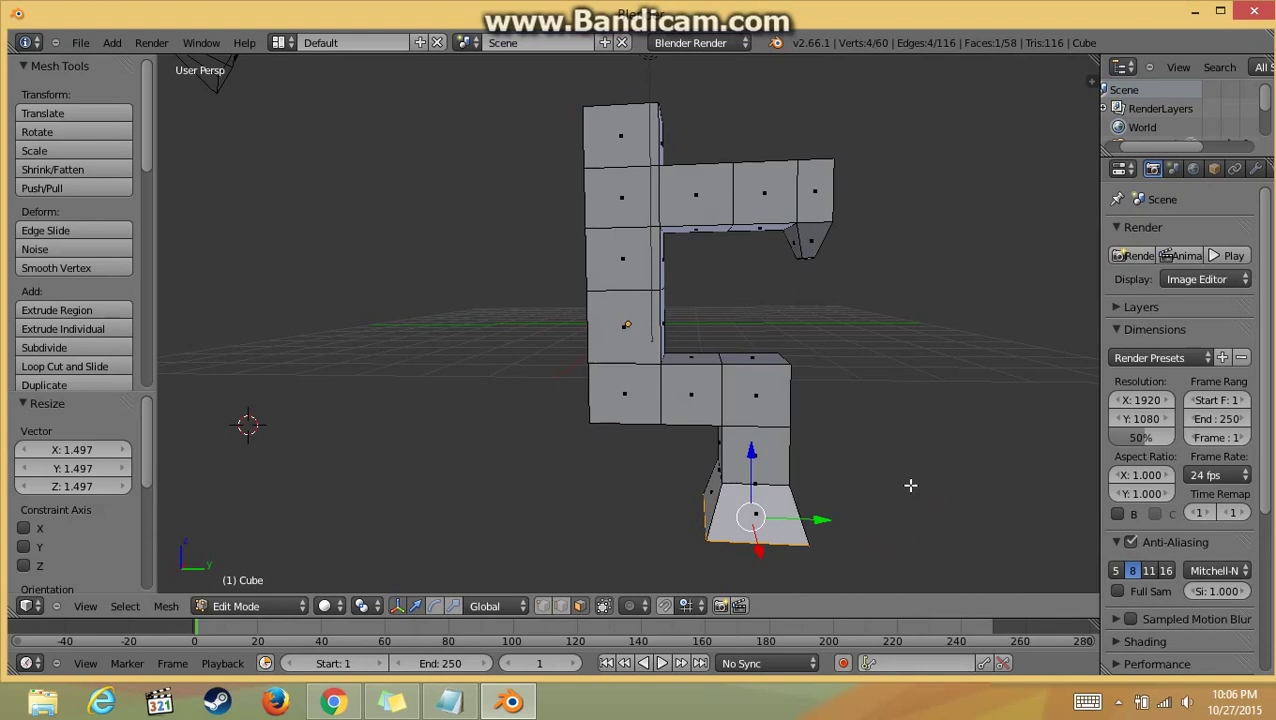
pyautogui.click(449, 702)
# Step: On a new line, type step '2. setelah model terbuat -> masuk ke object modifiers'
pyautogui.press('Return')
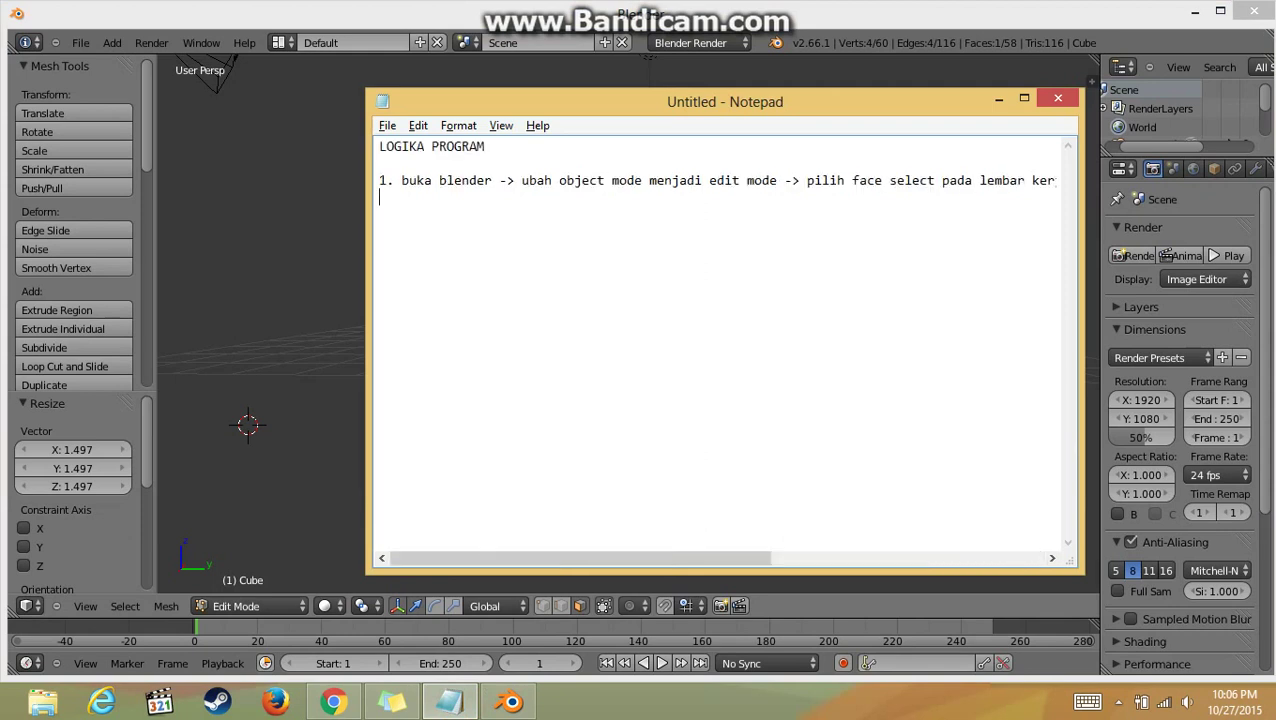
pyautogui.write('2')
pyautogui.write('. setelah')
pyautogui.write('model terbuat')
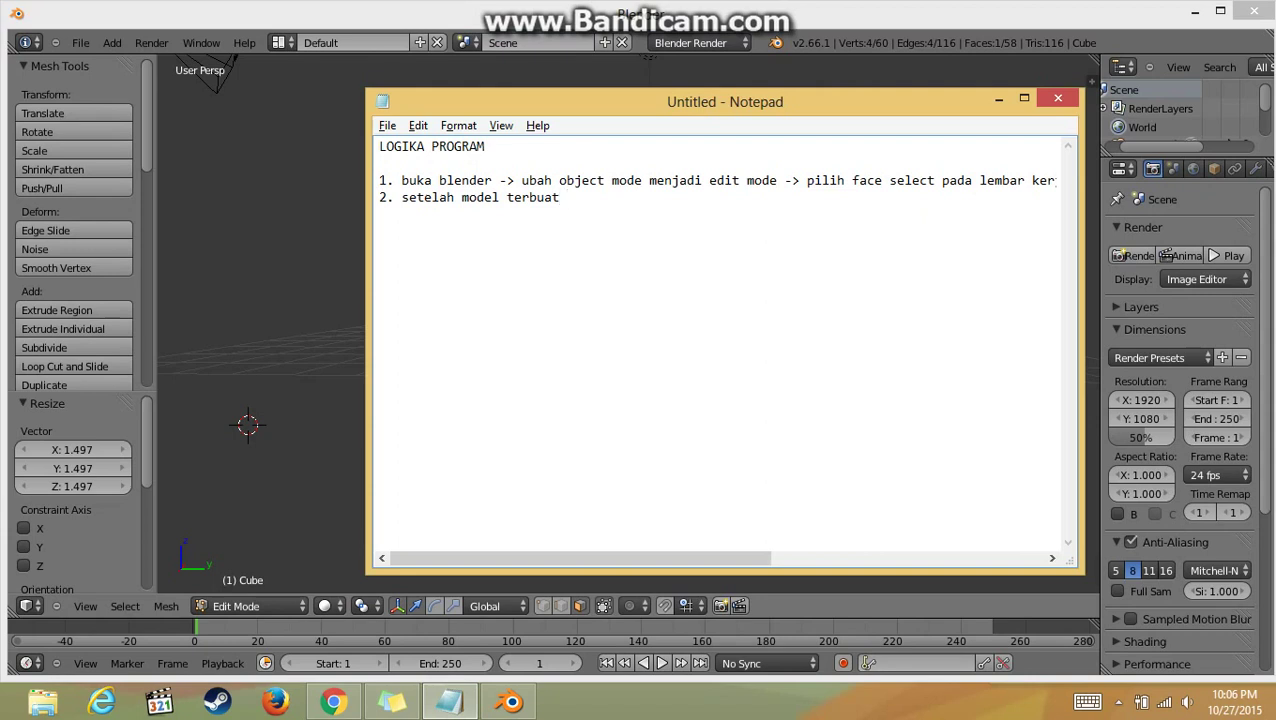
pyautogui.write(' k')
pyautogui.write('>')
pyautogui.write('masu')
pyautogui.write(' ke ')
pyautogui.write('bjec')
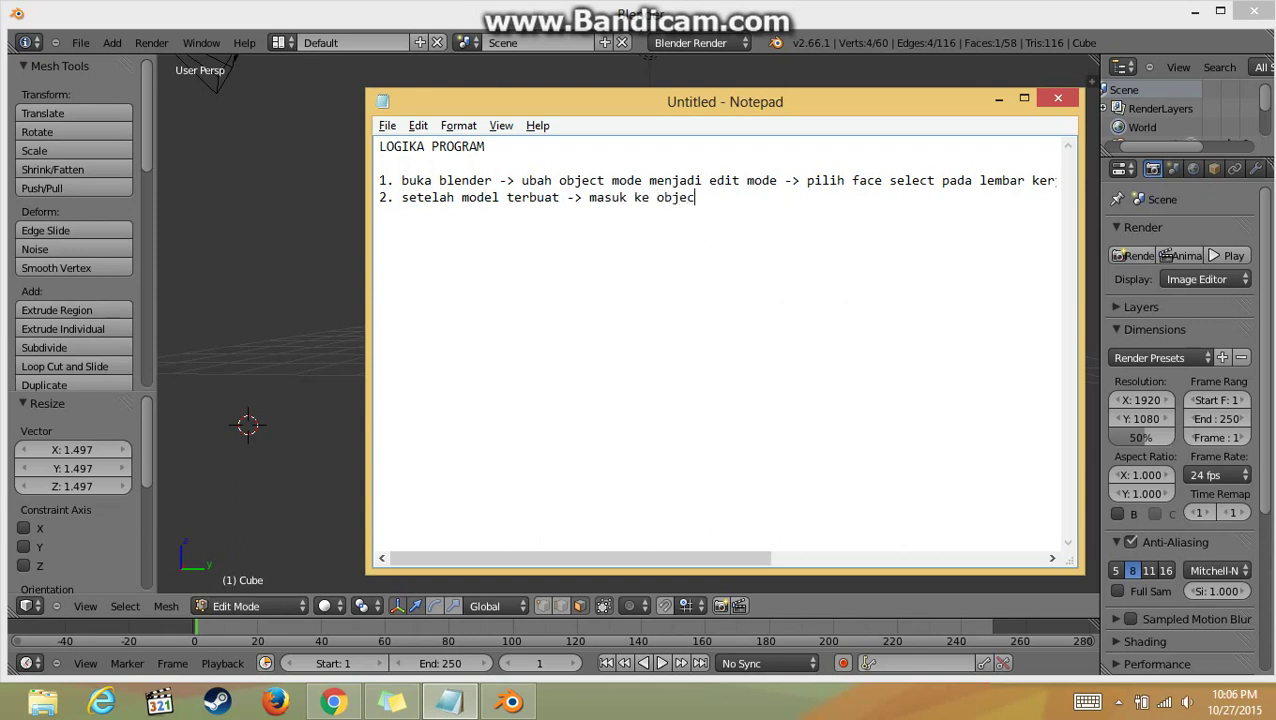
pyautogui.write('odifi')
pyautogui.write('ers')
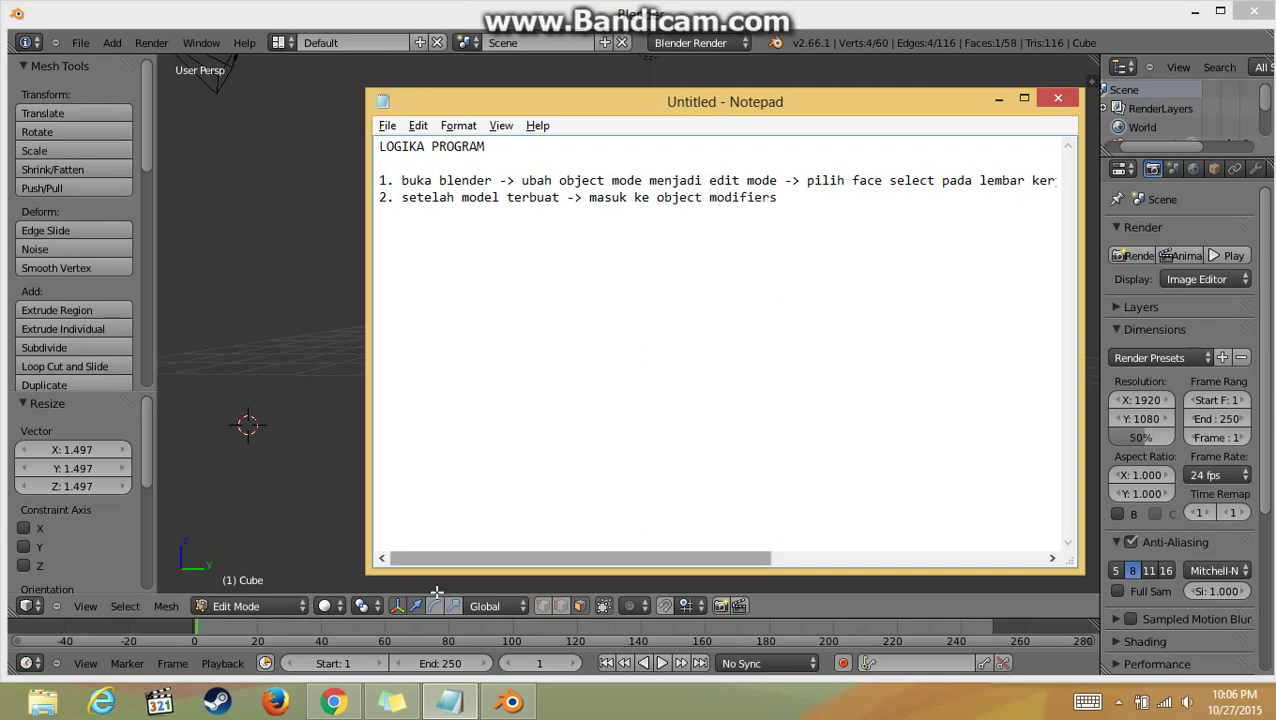
# Step: Open the Cube's Modifiers (wrench) tab in Blender's Properties, then return to Notepad
pyautogui.click(343, 425)
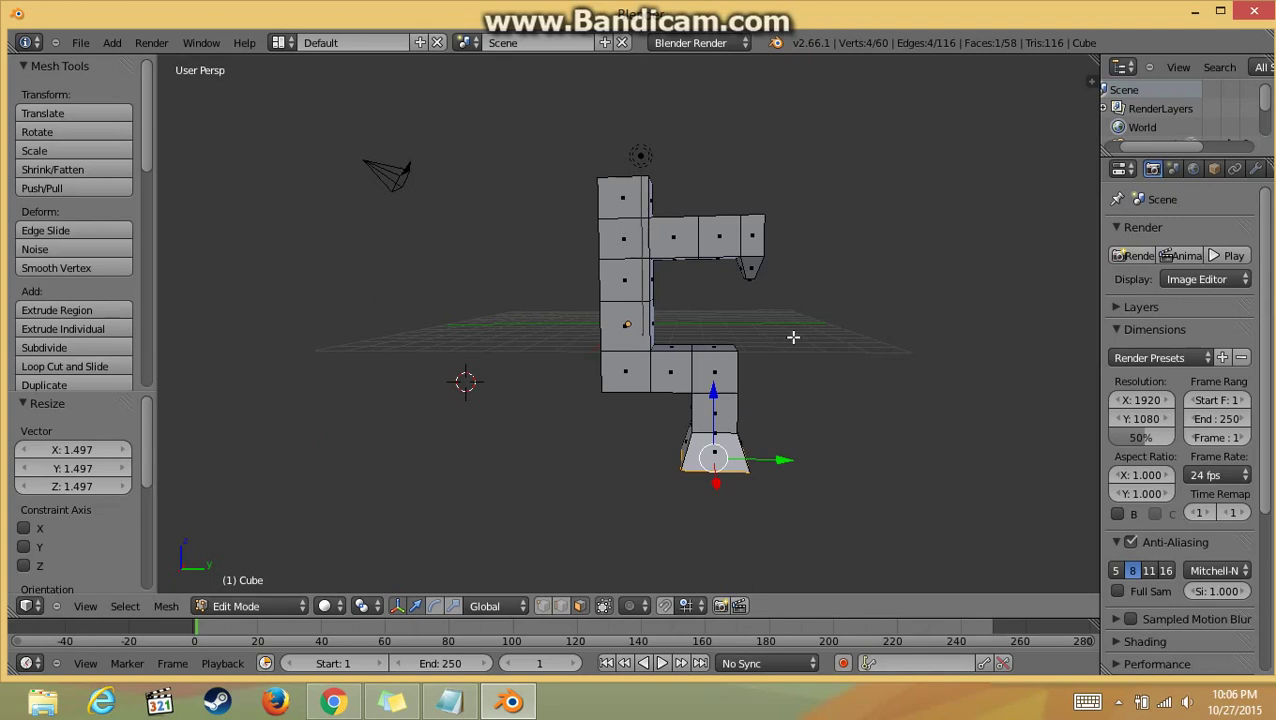
pyautogui.moveTo(795, 339)
pyautogui.mouseDown(button='middle')
pyautogui.moveTo(749, 350)
pyautogui.moveTo(781, 366)
pyautogui.mouseUp(button='middle')
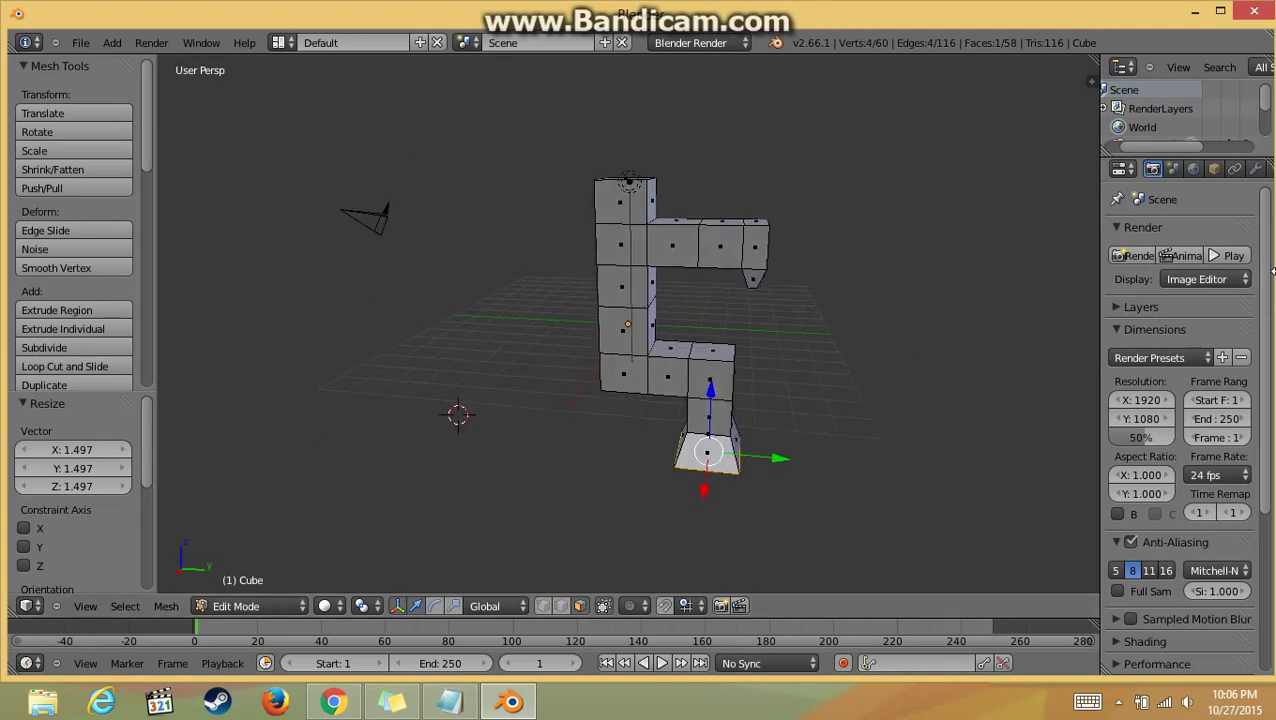
pyautogui.click(1257, 172)
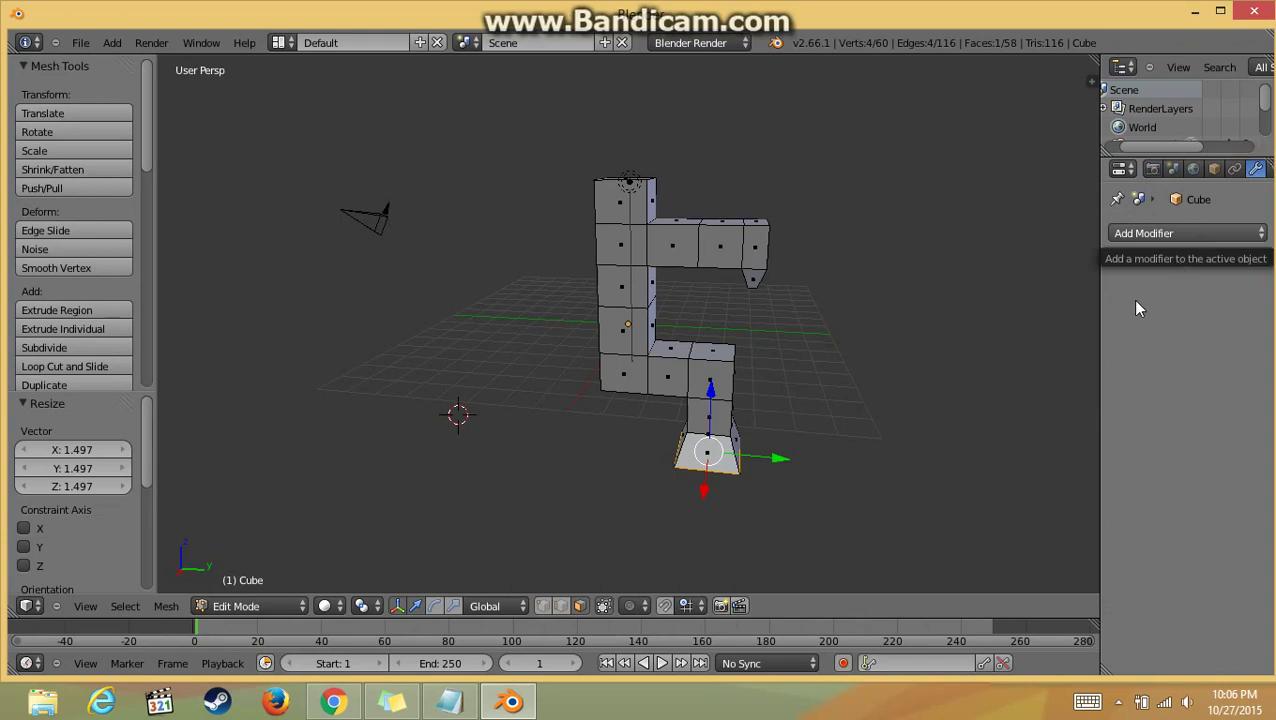
pyautogui.click(450, 702)
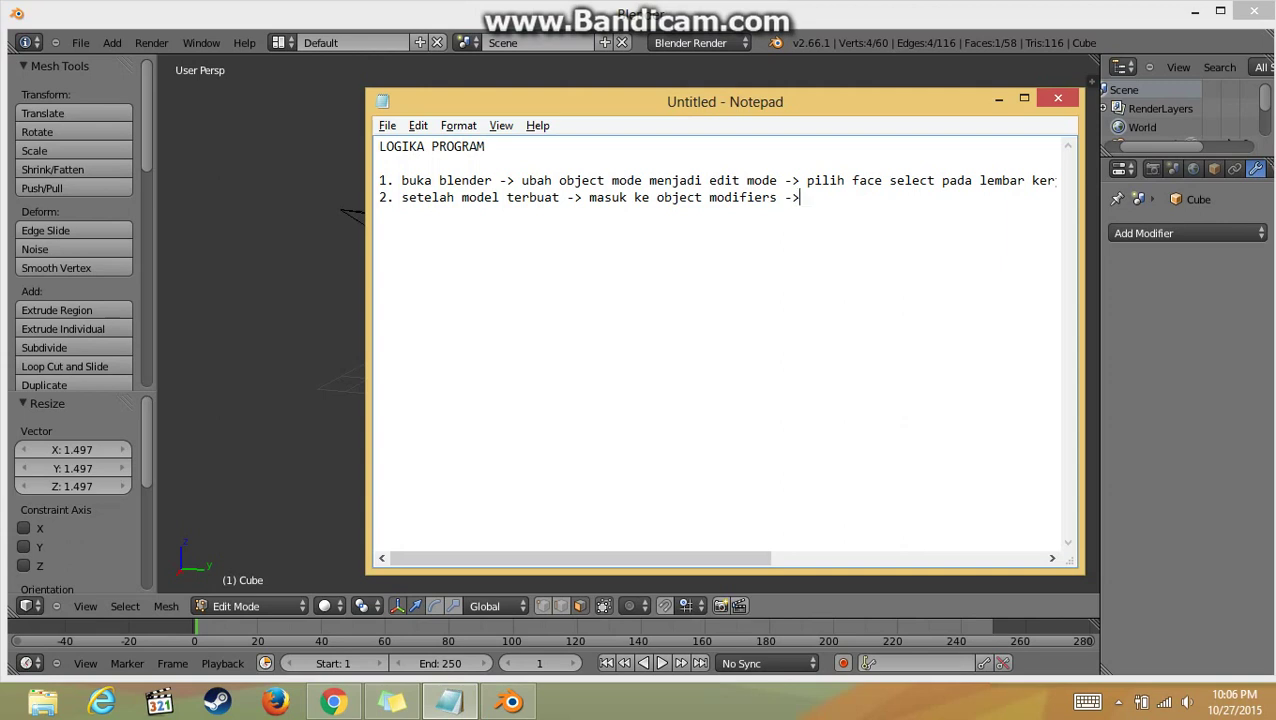
# Step: Add '-> pilih mirror' to step 2, fixing a typo, and switch back to Blender
pyautogui.write('pilih ')
pyautogui.write('mirr')
pyautogui.press('BackSpace')
pyautogui.press('BackSpace')
pyautogui.write('or')
pyautogui.click(1237, 283)
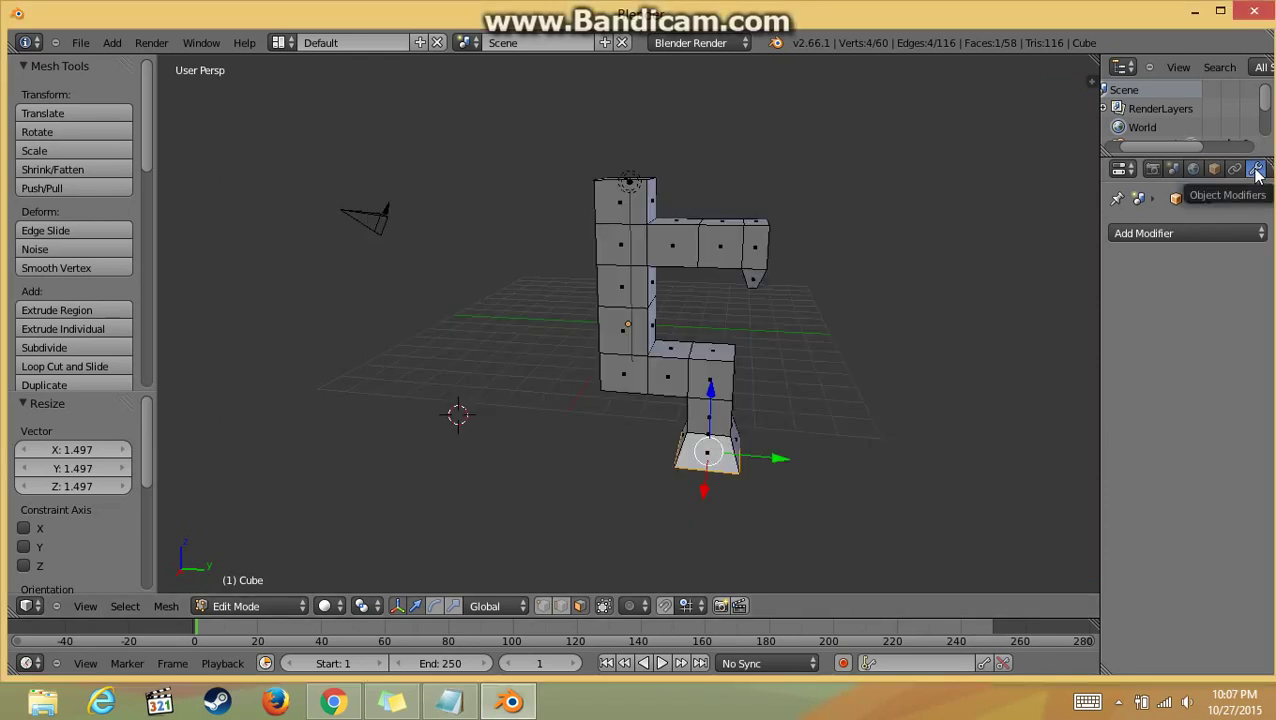
# Step: Add a Mirror modifier to the Cube, then bring the Notepad step notes forward
pyautogui.click(1212, 233)
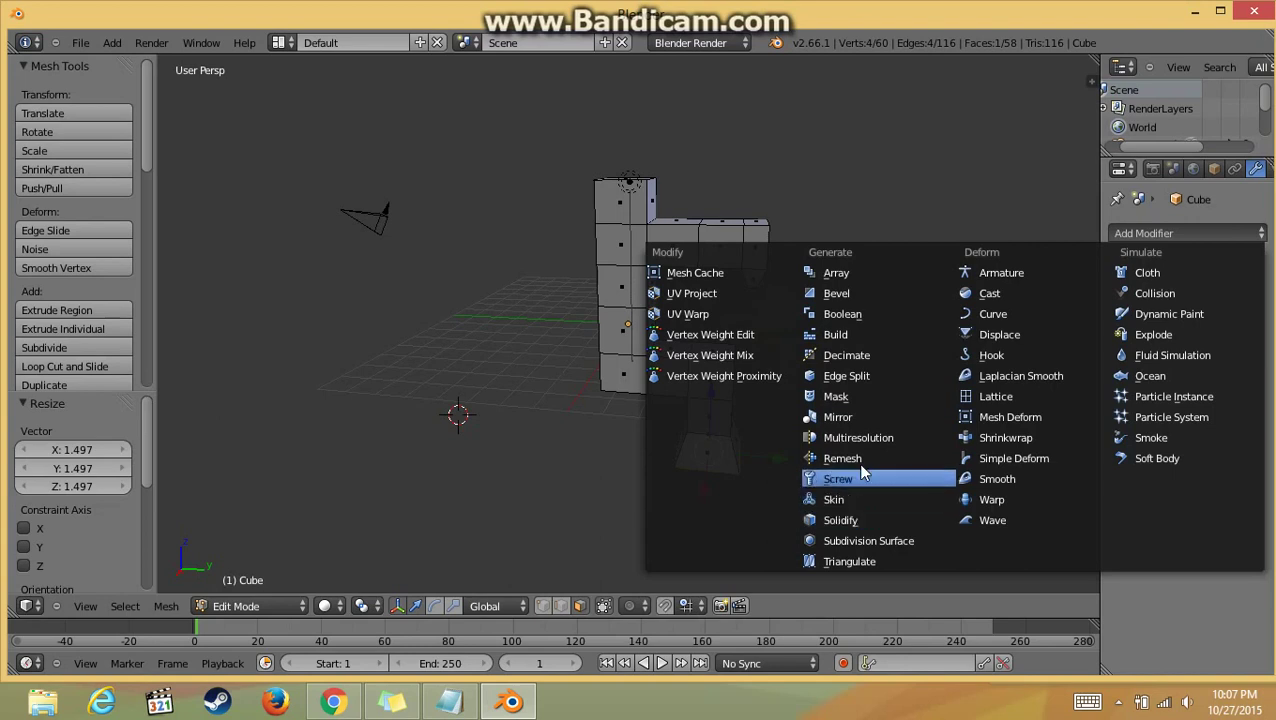
pyautogui.click(862, 412)
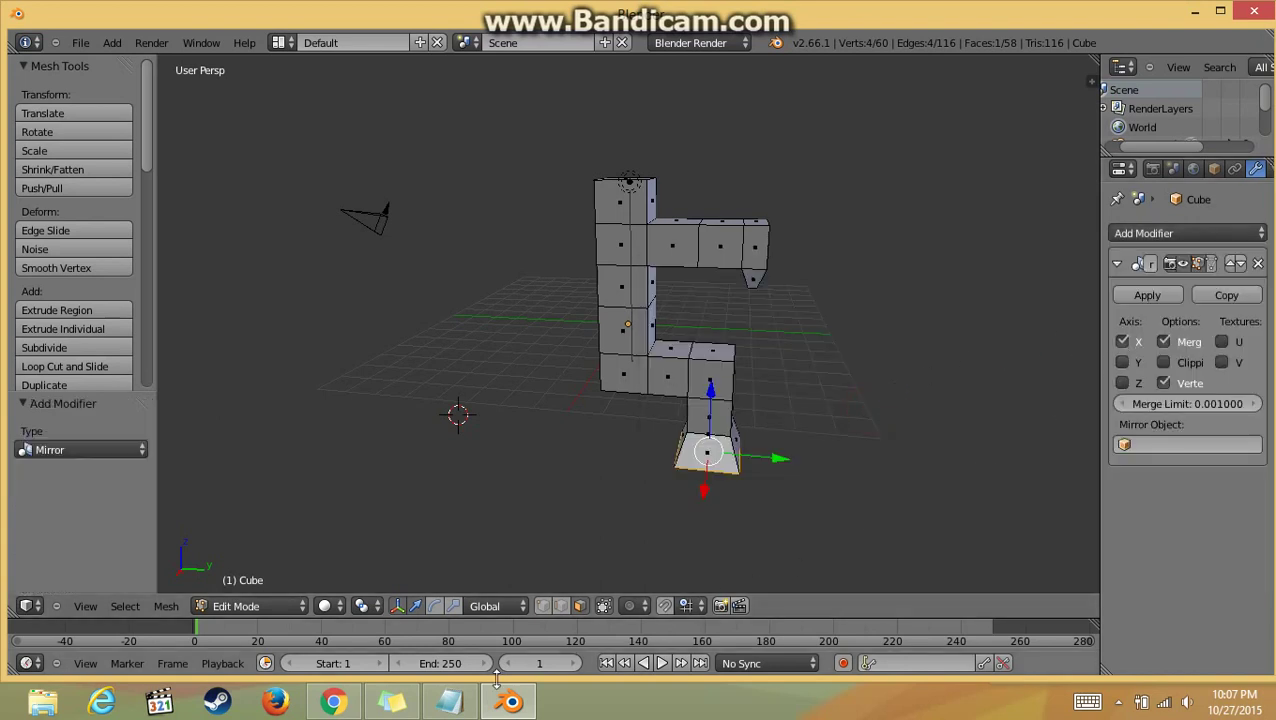
pyautogui.click(455, 700)
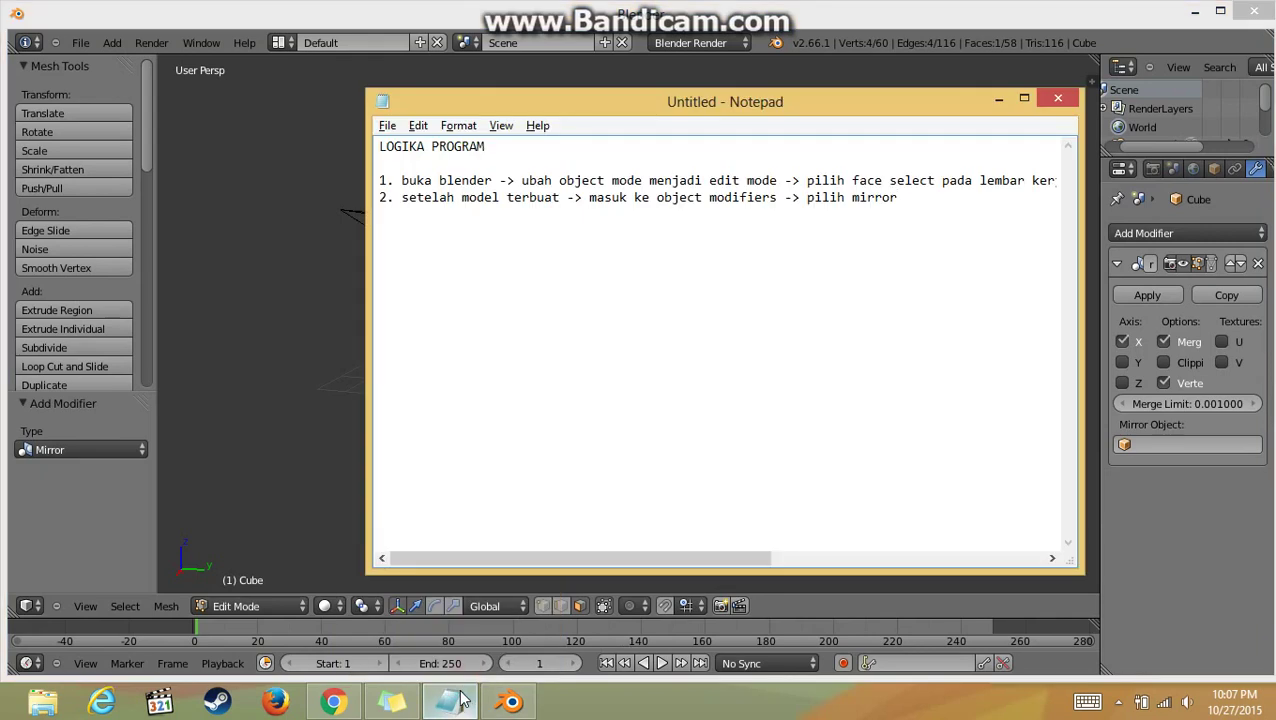
# Step: Append '-> hilangkan ceklis pada Axis X dan ceklis Axis Y' to step 2, then return to Blender
pyautogui.write('-')
pyautogui.write('> hilangkan ')
pyautogui.write('ceklis pada ')
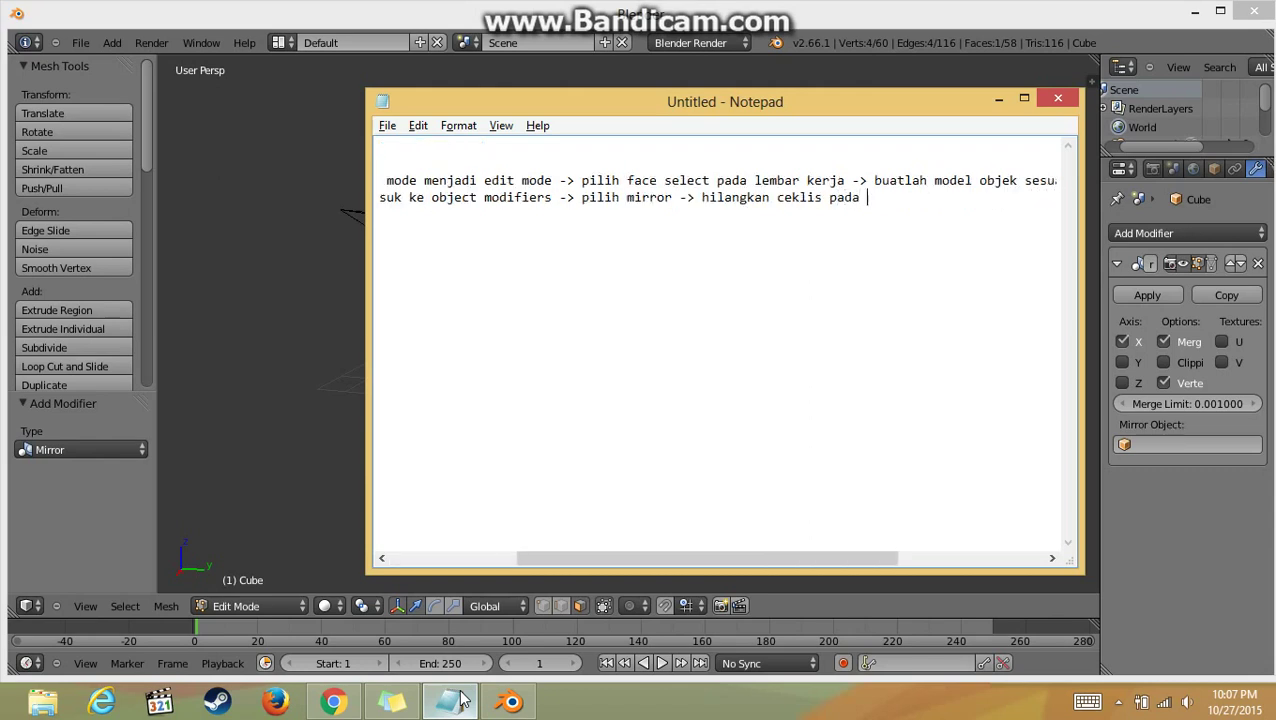
pyautogui.write('Axis X ')
pyautogui.write('dan cek')
pyautogui.write('lis Axis ')
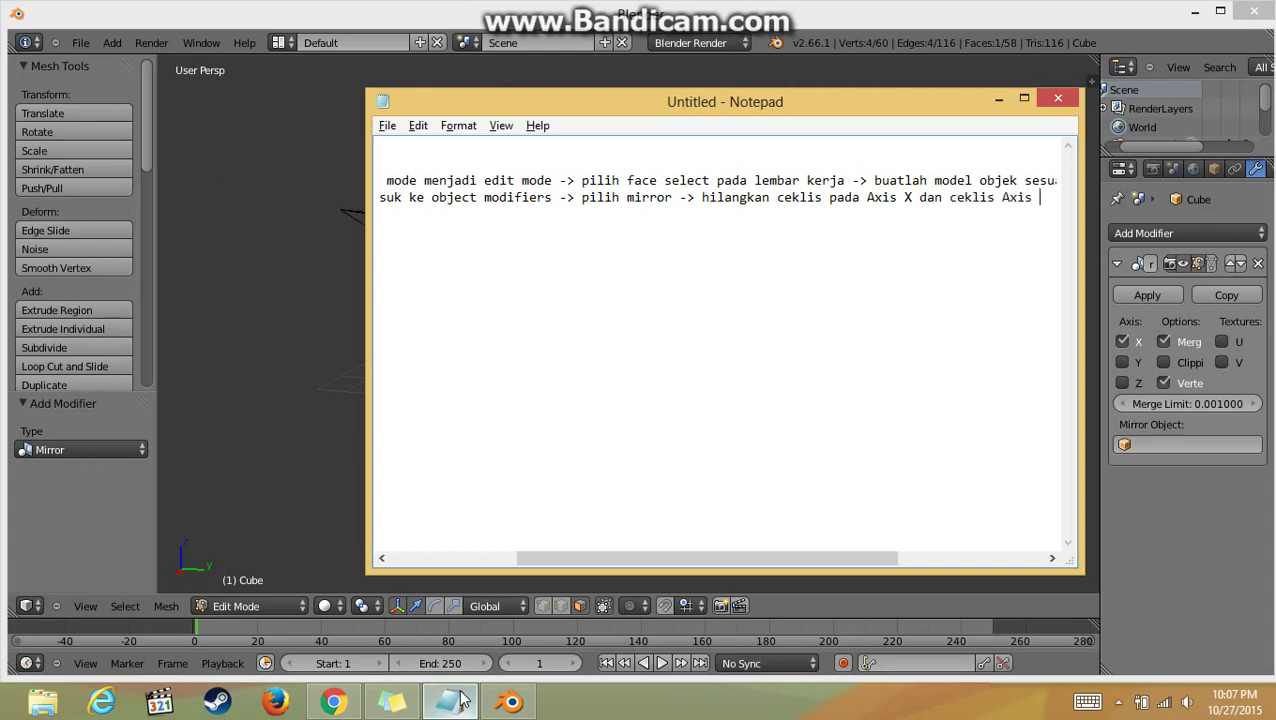
pyautogui.write('Y')
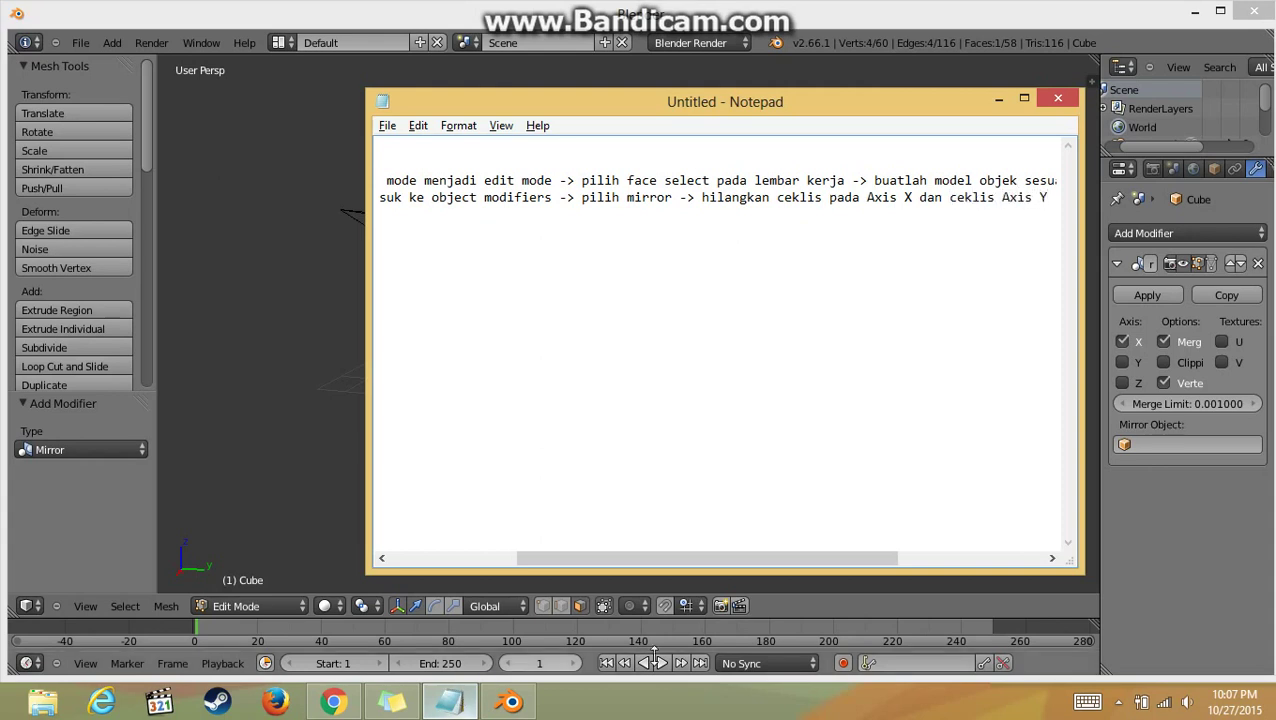
pyautogui.click(289, 428)
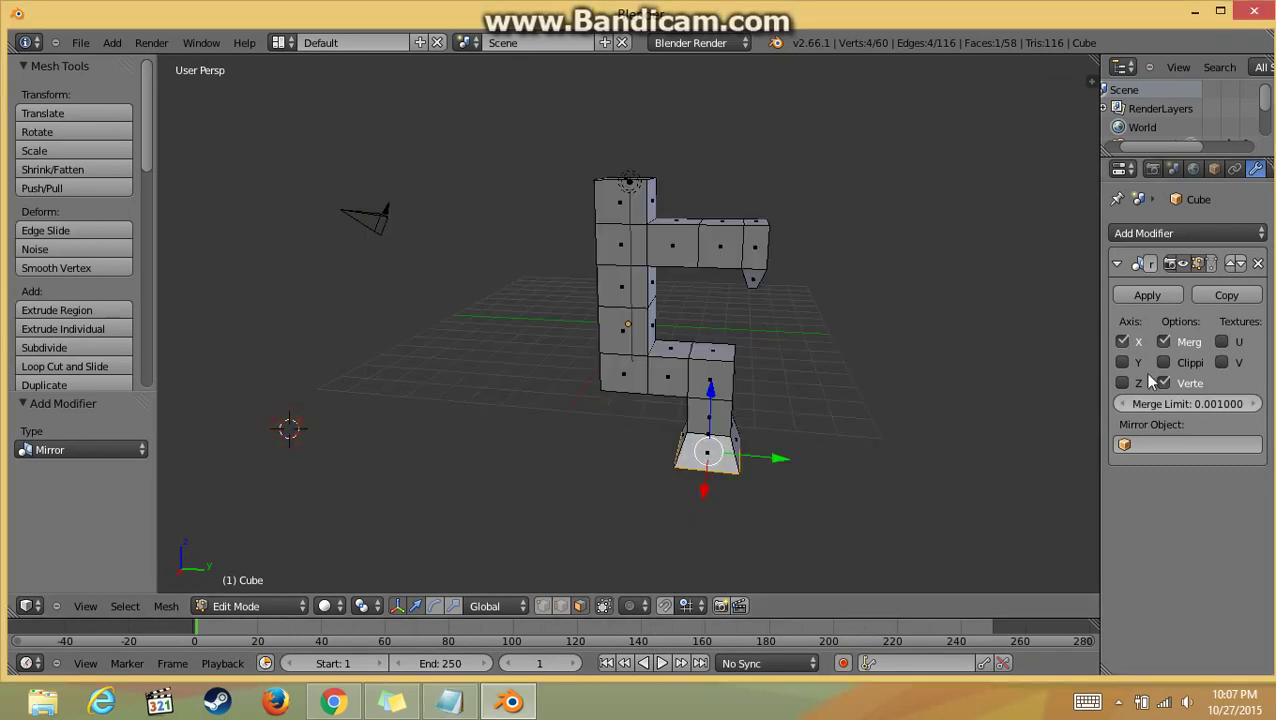
# Step: Switch the Mirror modifier's axis from X to Y
pyautogui.click(1123, 362)
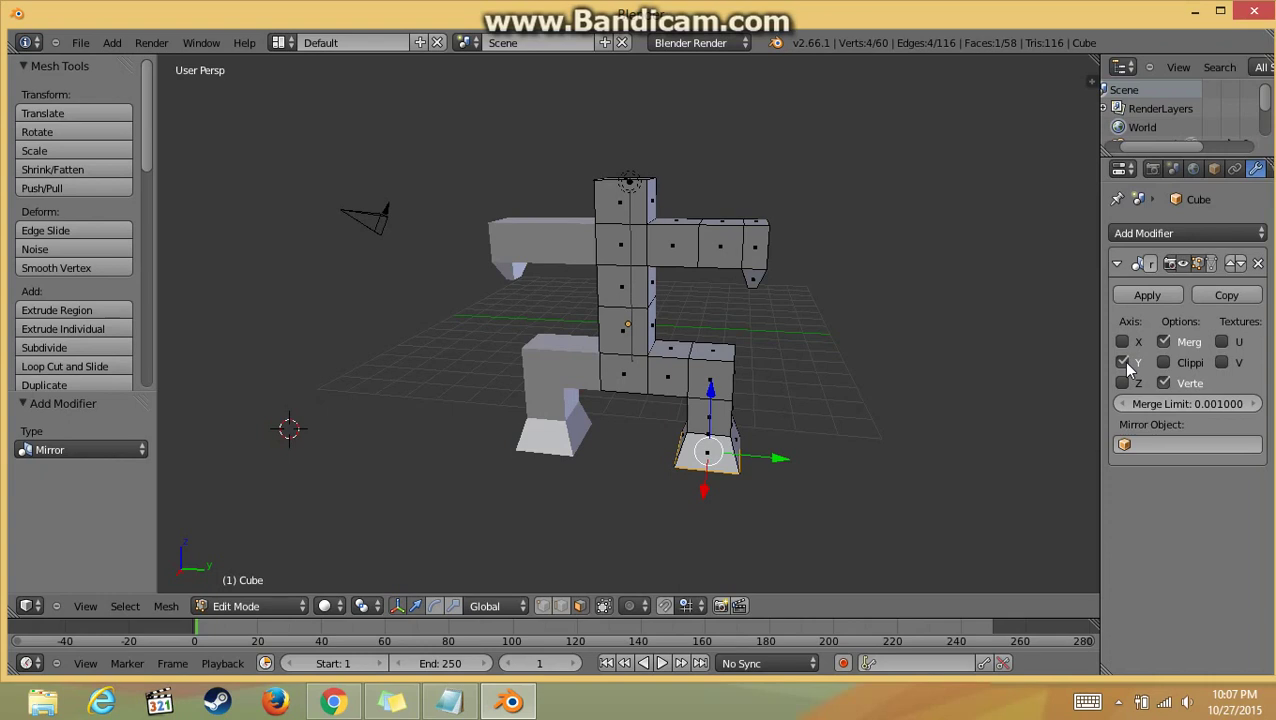
# Step: Begin step 3: 'untuk membuat object menjadi lebih halus pertama-tama klik add modifier'
pyautogui.click(464, 694)
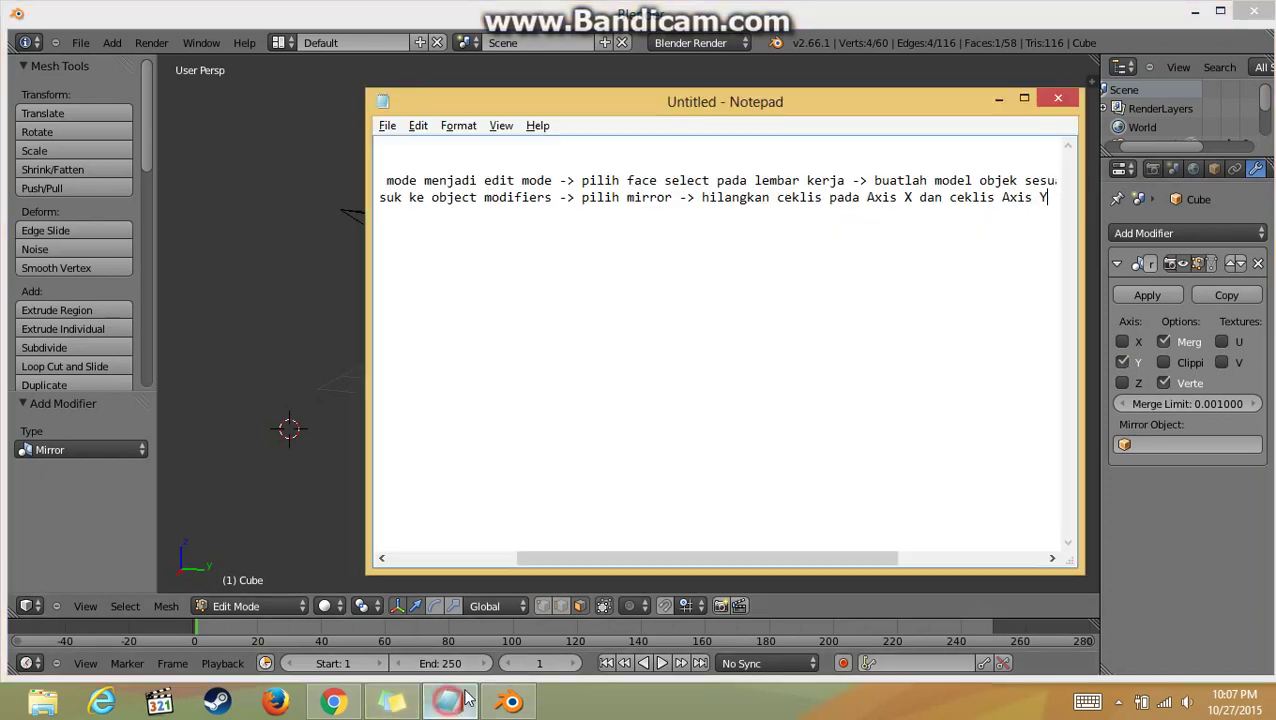
pyautogui.press('Return')
pyautogui.write('3.')
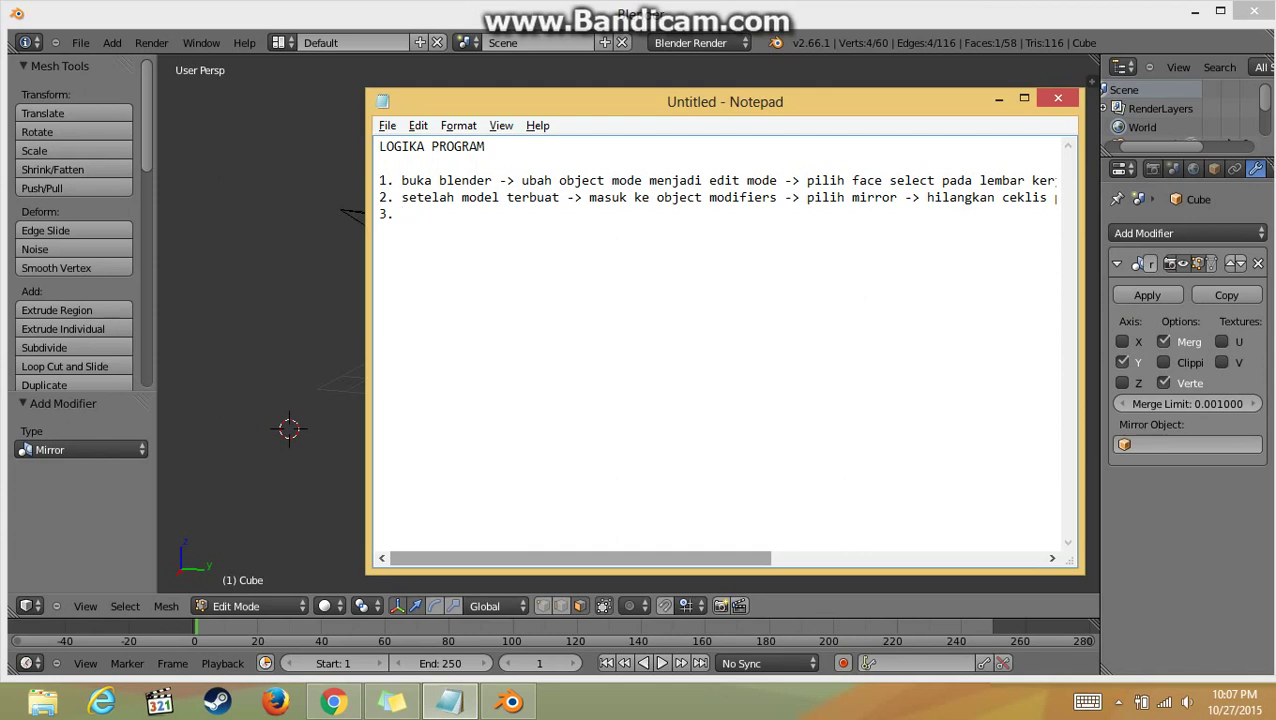
pyautogui.write(' untuk membuat')
pyautogui.write(' o')
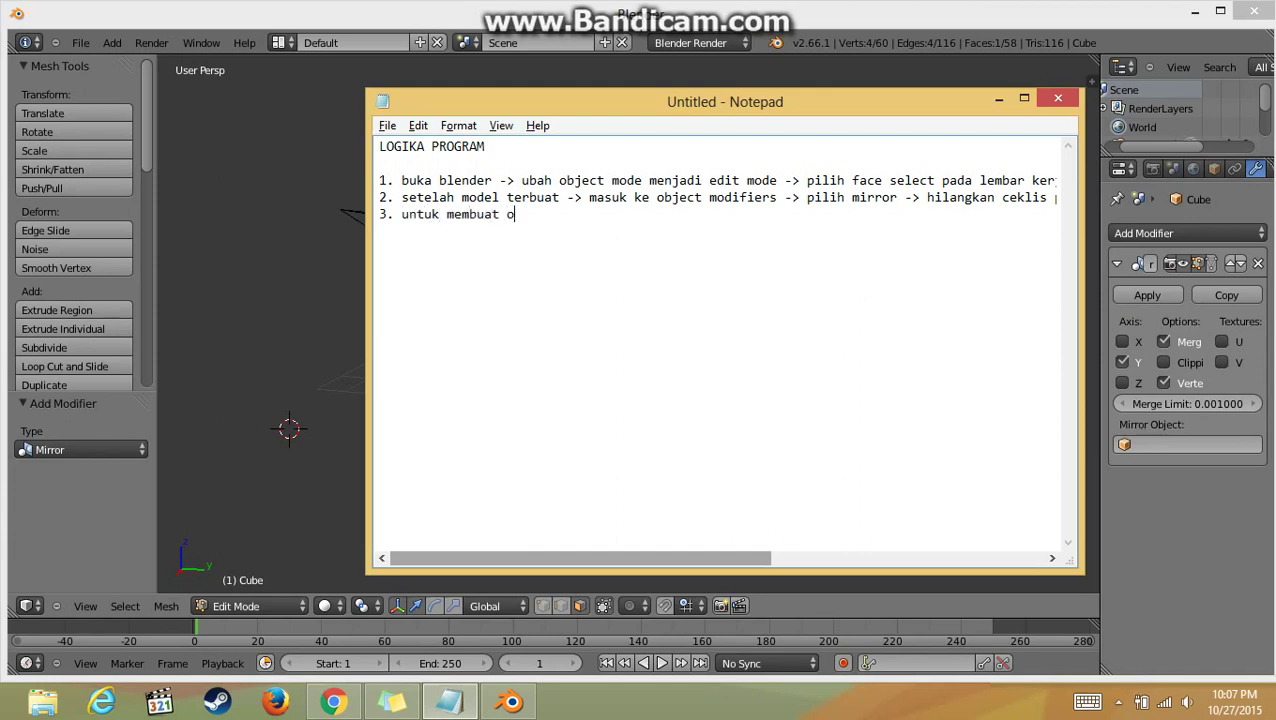
pyautogui.write('bject menjadi')
pyautogui.write(' lebi')
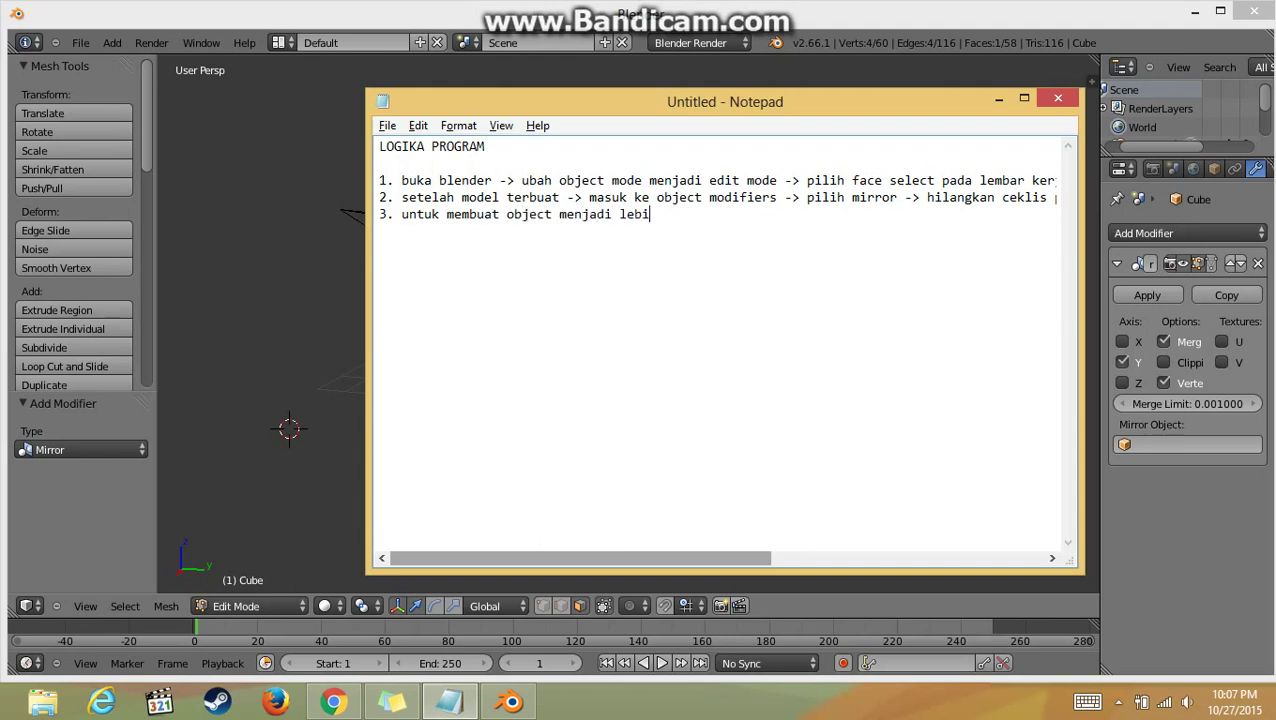
pyautogui.write('h halus')
pyautogui.write(' pertama-tam')
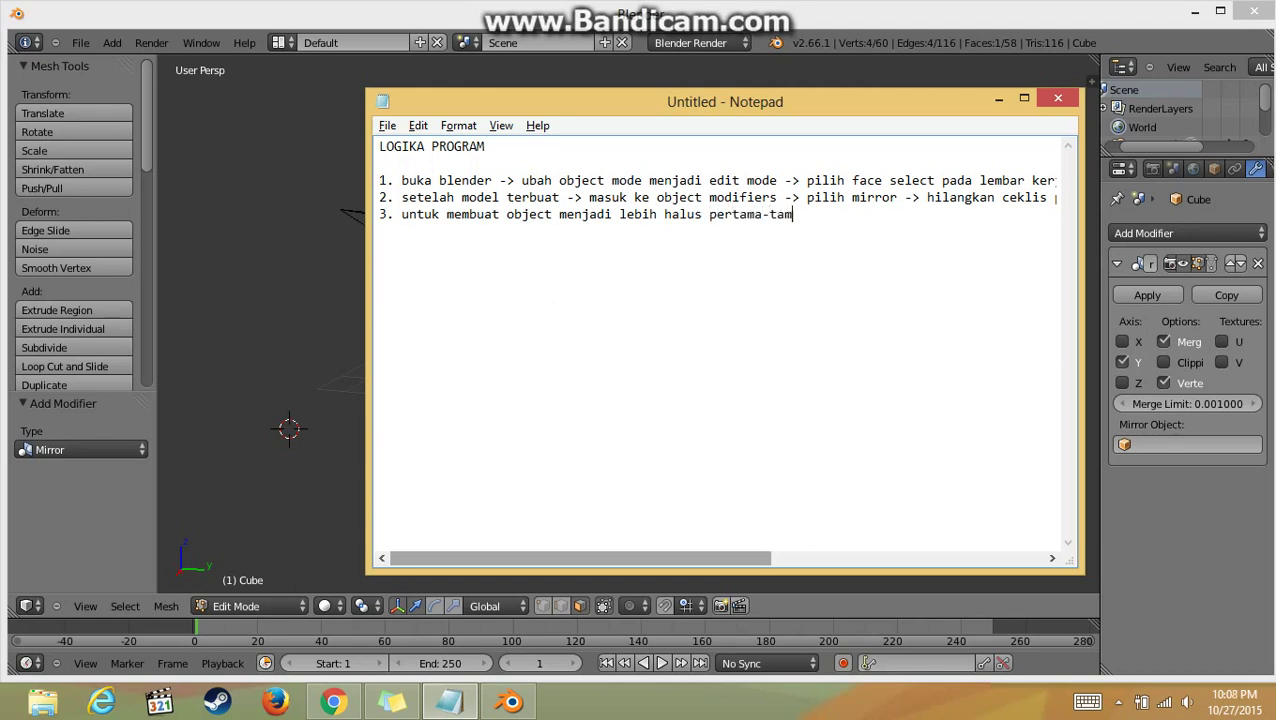
pyautogui.write('a')
pyautogui.write(' ki')
pyautogui.write('lk')
pyautogui.write('add')
pyautogui.write(' mof')
pyautogui.press('BackSpace')
pyautogui.write('di')
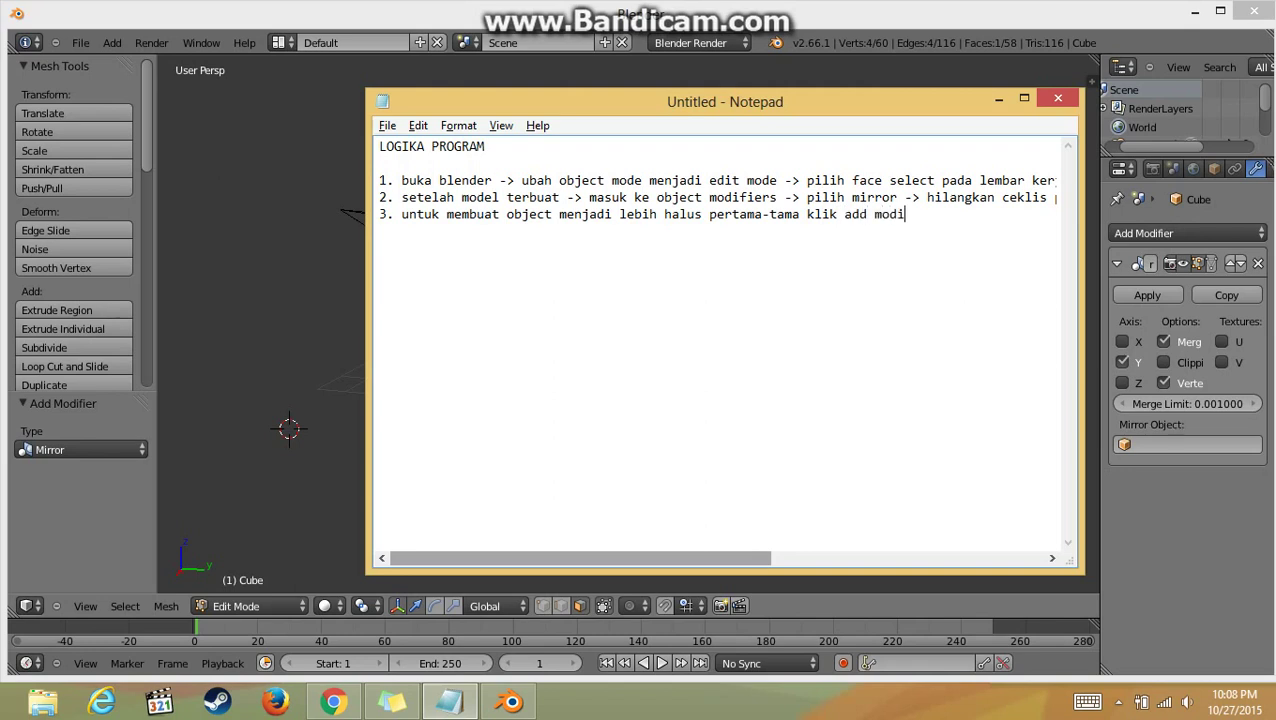
pyautogui.write('fiers')
pyautogui.press('BackSpace')
pyautogui.write('>')
pyautogui.press('BackSpace')
pyautogui.press('BackSpace')
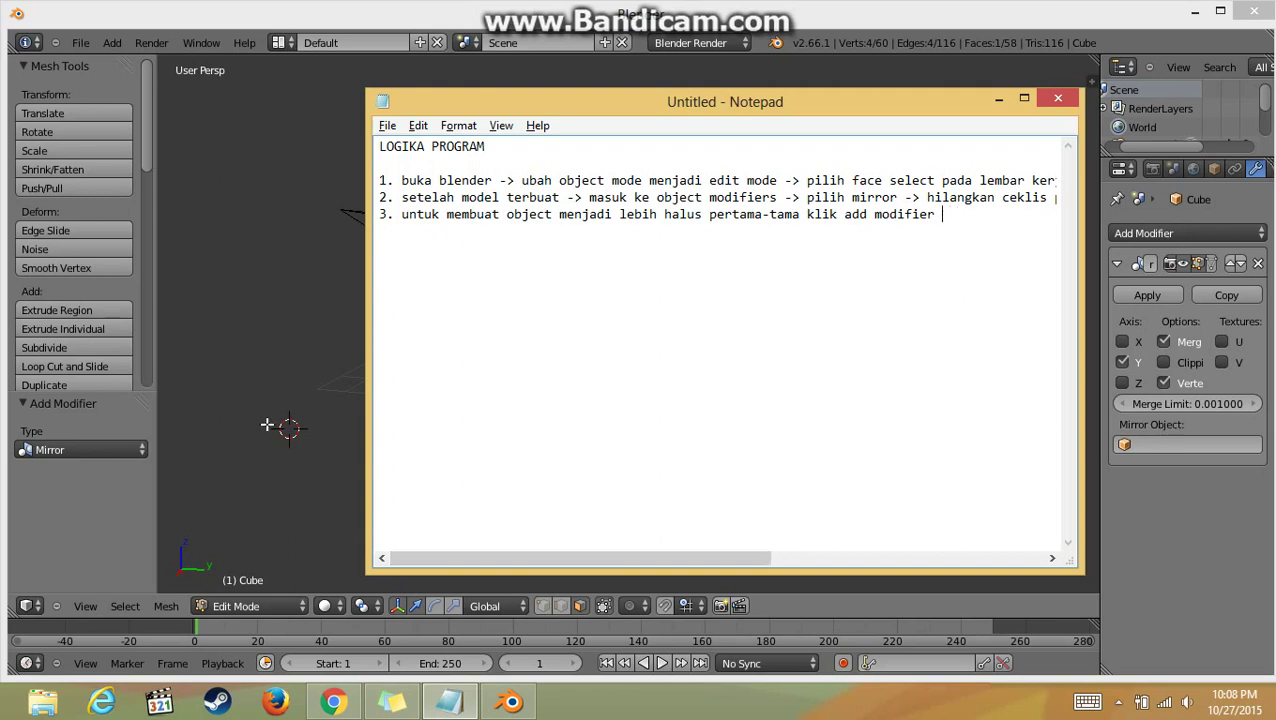
# Step: Check Blender's modifier names, then finish step 3 with 'lalu pilih Subdivision Surface'
pyautogui.click(362, 530)
pyautogui.click(1204, 231)
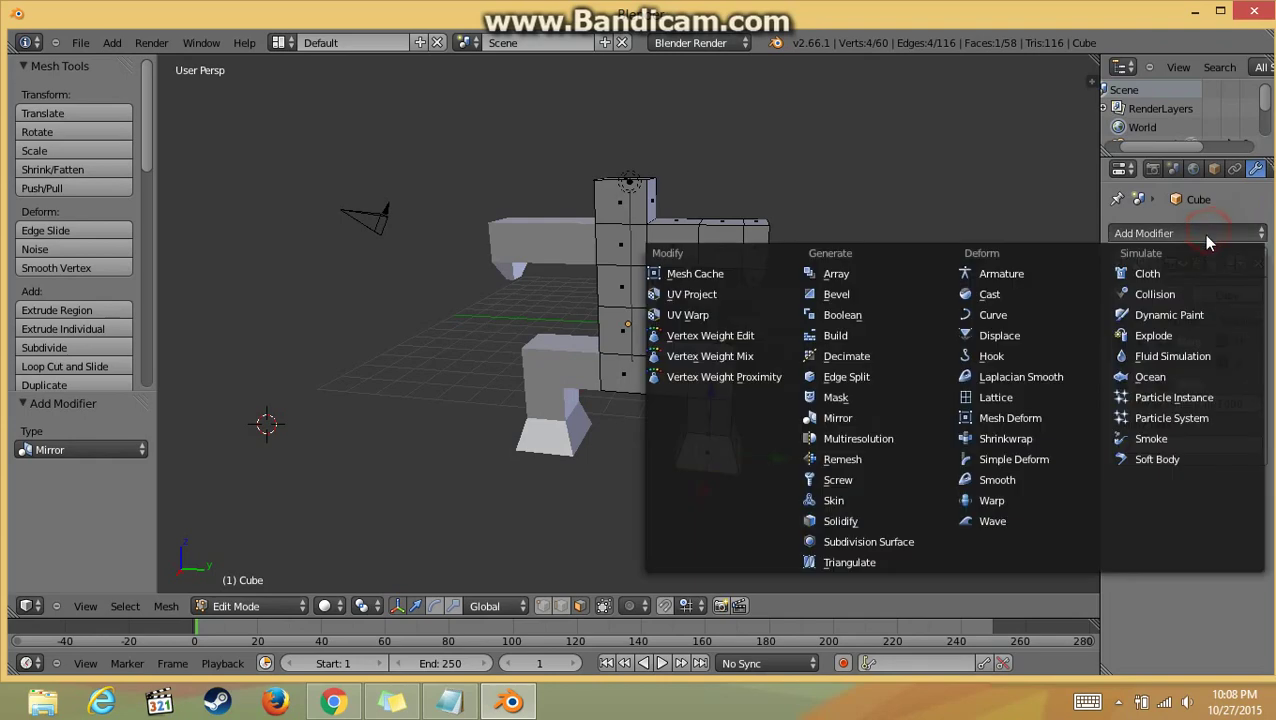
pyautogui.click(449, 700)
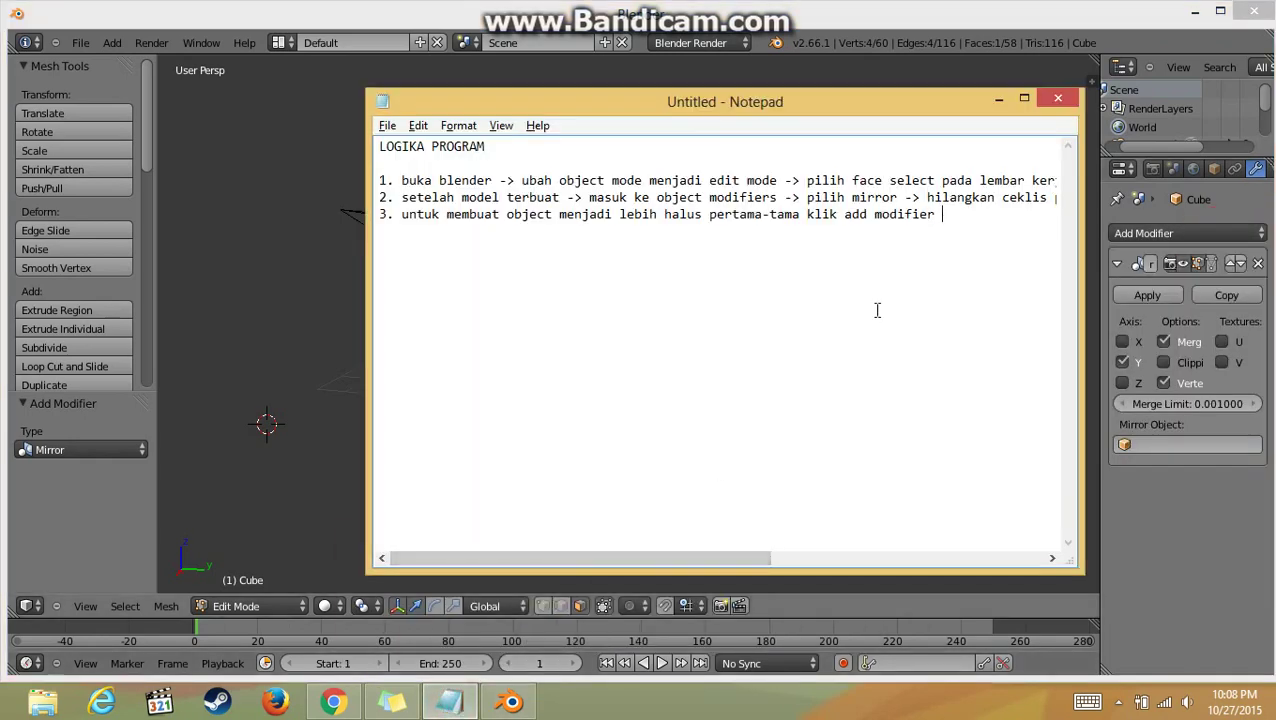
pyautogui.write('lal')
pyautogui.write('u ')
pyautogui.write('pi')
pyautogui.press('BackSpace')
pyautogui.press('BackSpace')
pyautogui.write('ilih Su')
pyautogui.write('bdivision ')
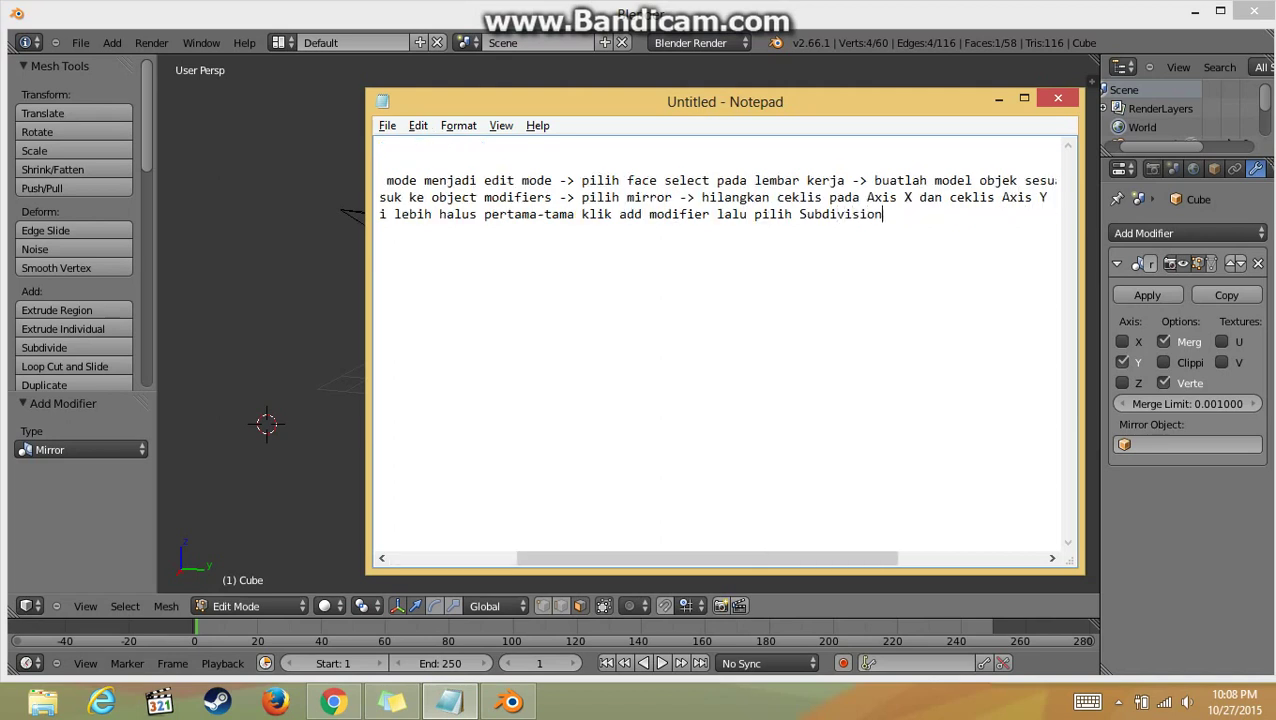
pyautogui.write('Surfa')
pyautogui.write('ce')
# Step: Add a Subdivision Surface modifier to the mirrored Cube, then return to the Notepad notes
pyautogui.click(336, 325)
pyautogui.click(1240, 233)
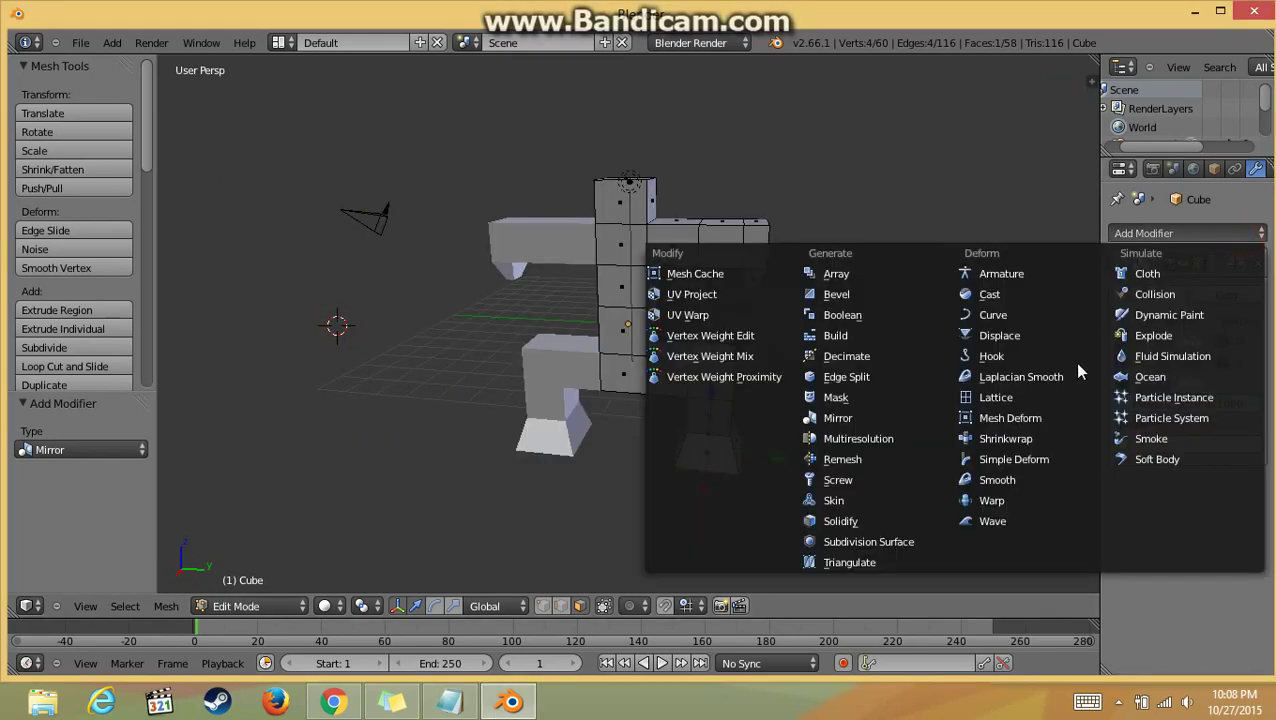
pyautogui.click(905, 541)
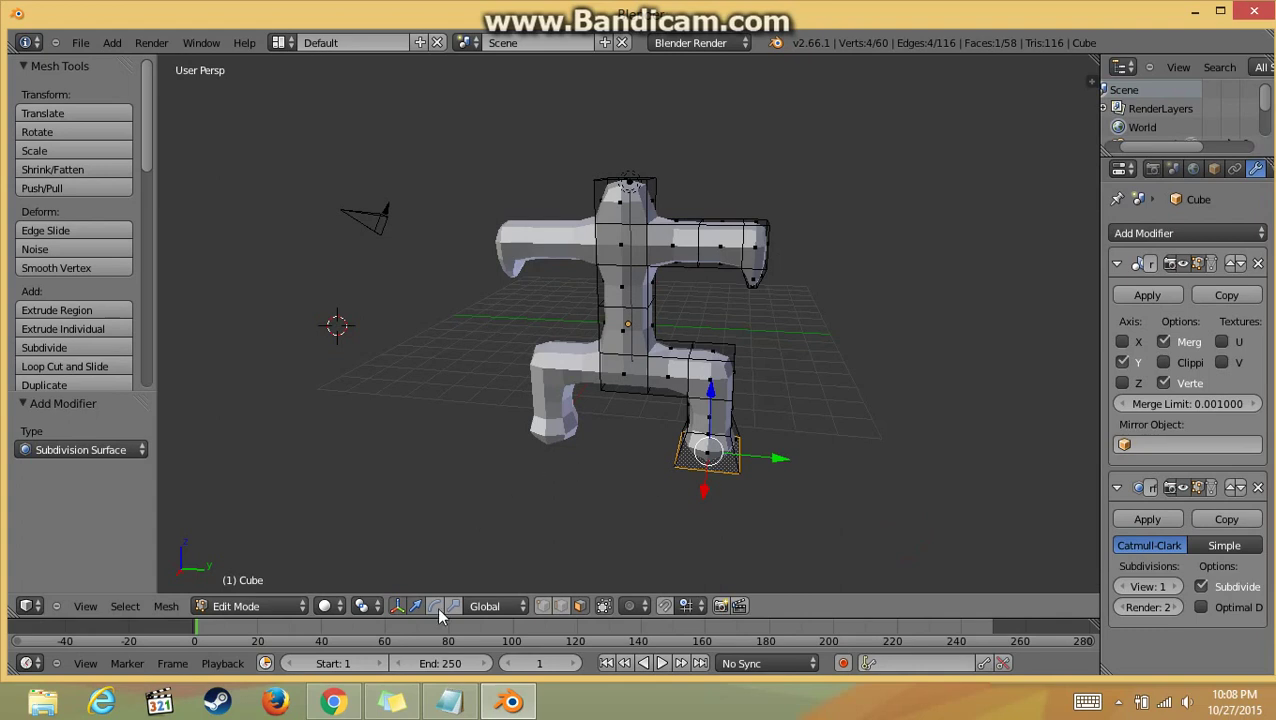
pyautogui.click(449, 701)
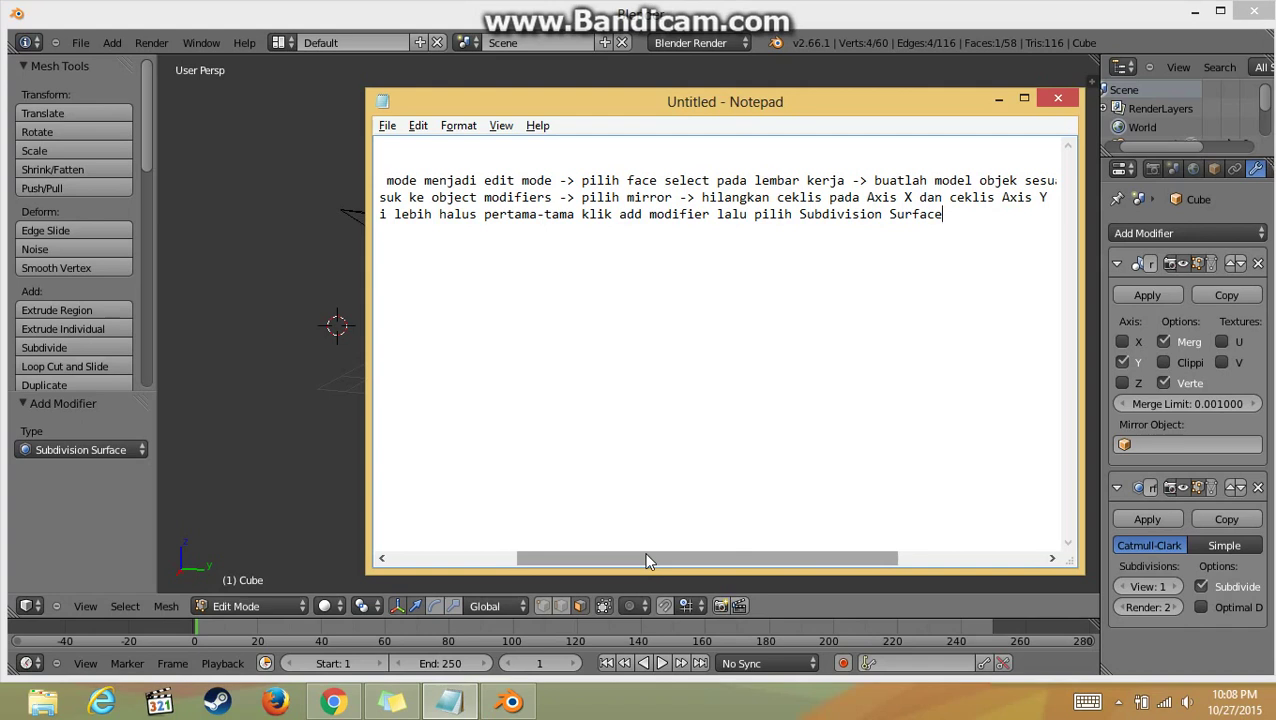
# Step: Append the object-mode and Shading 'Smooth' instruction to step 3, then switch back to Blender
pyautogui.write('-> ke')
pyautogui.write('mbali ke obje')
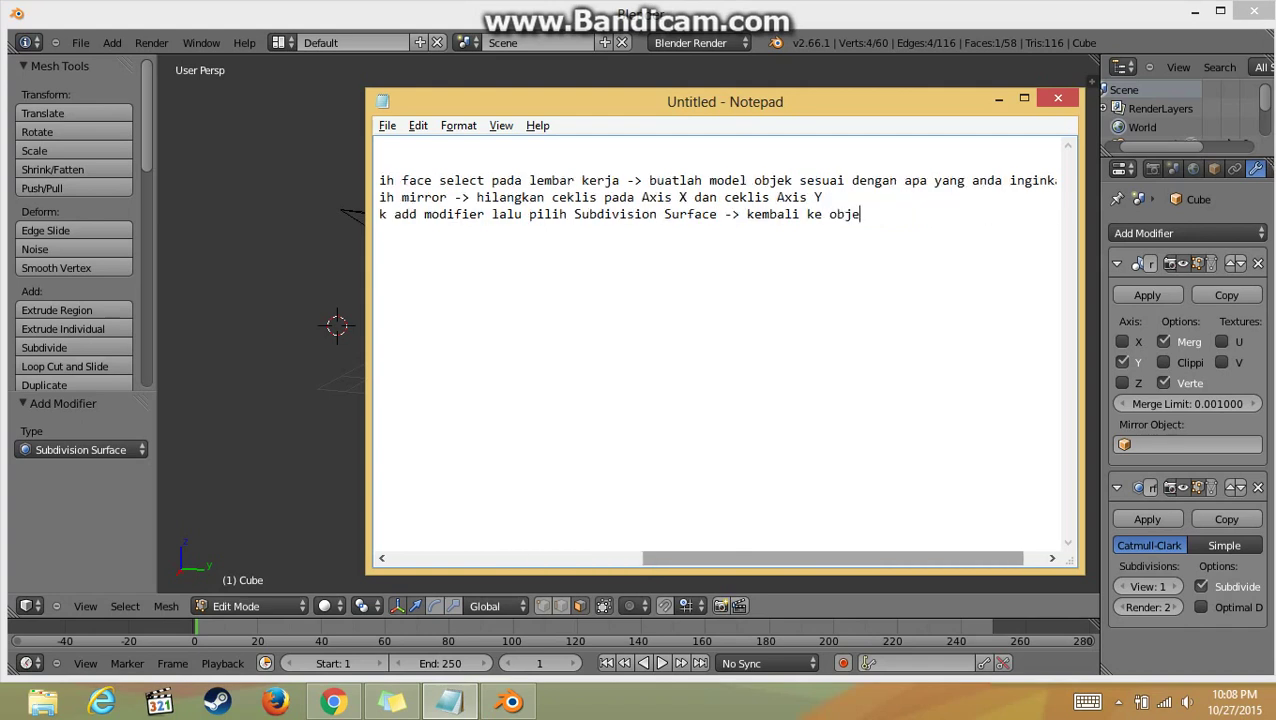
pyautogui.write('ct mod')
pyautogui.write('e ')
pyautogui.write(', dan ')
pyautogui.write('pada ')
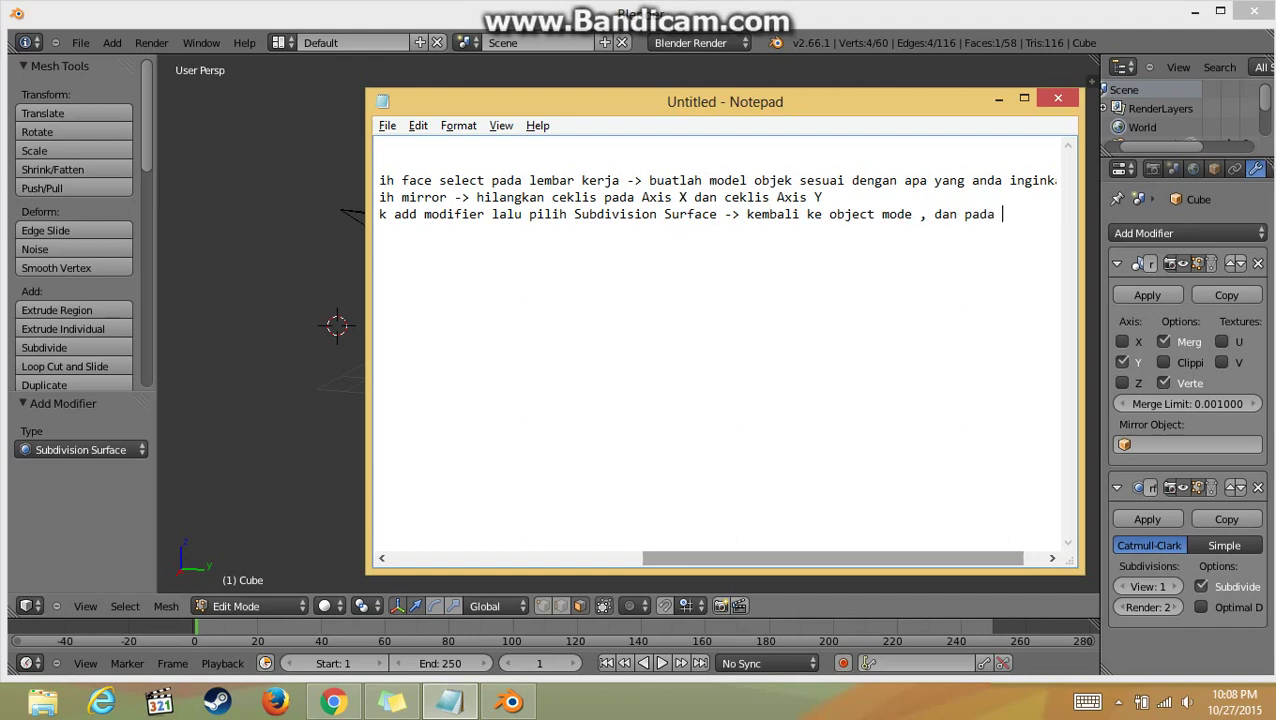
pyautogui.write('object t')
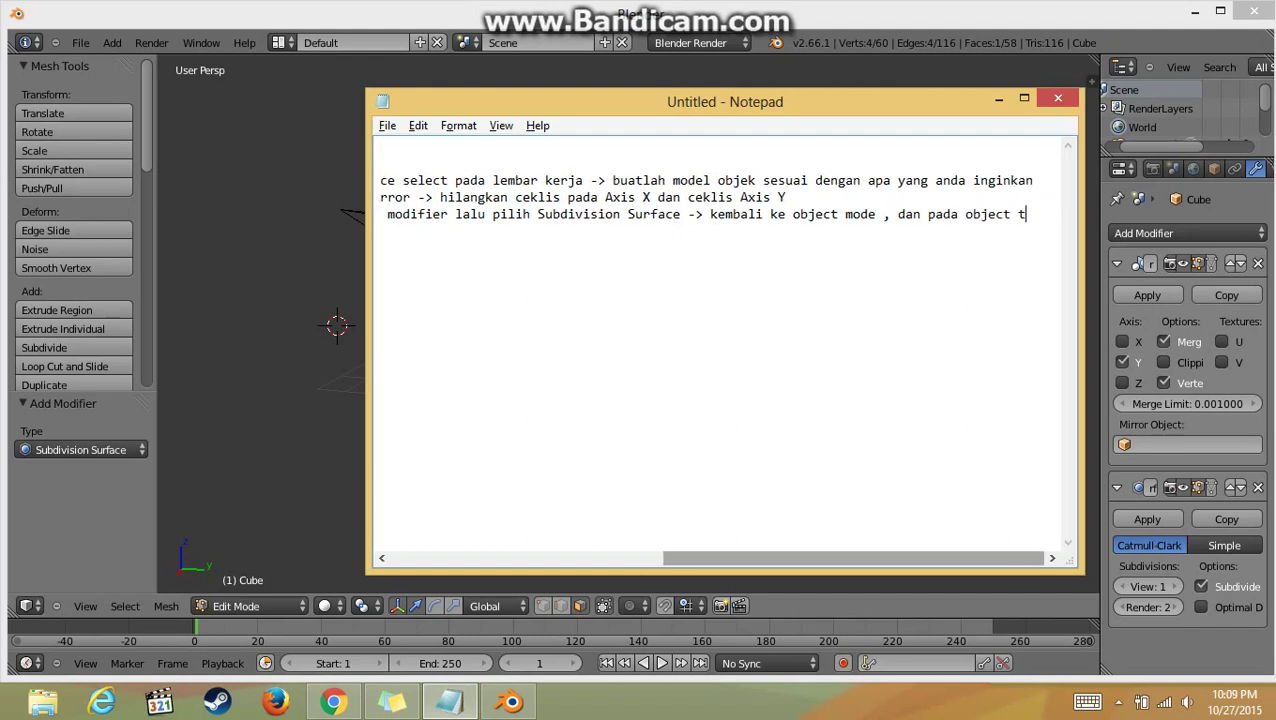
pyautogui.write('ools')
pyautogui.write(' pilih')
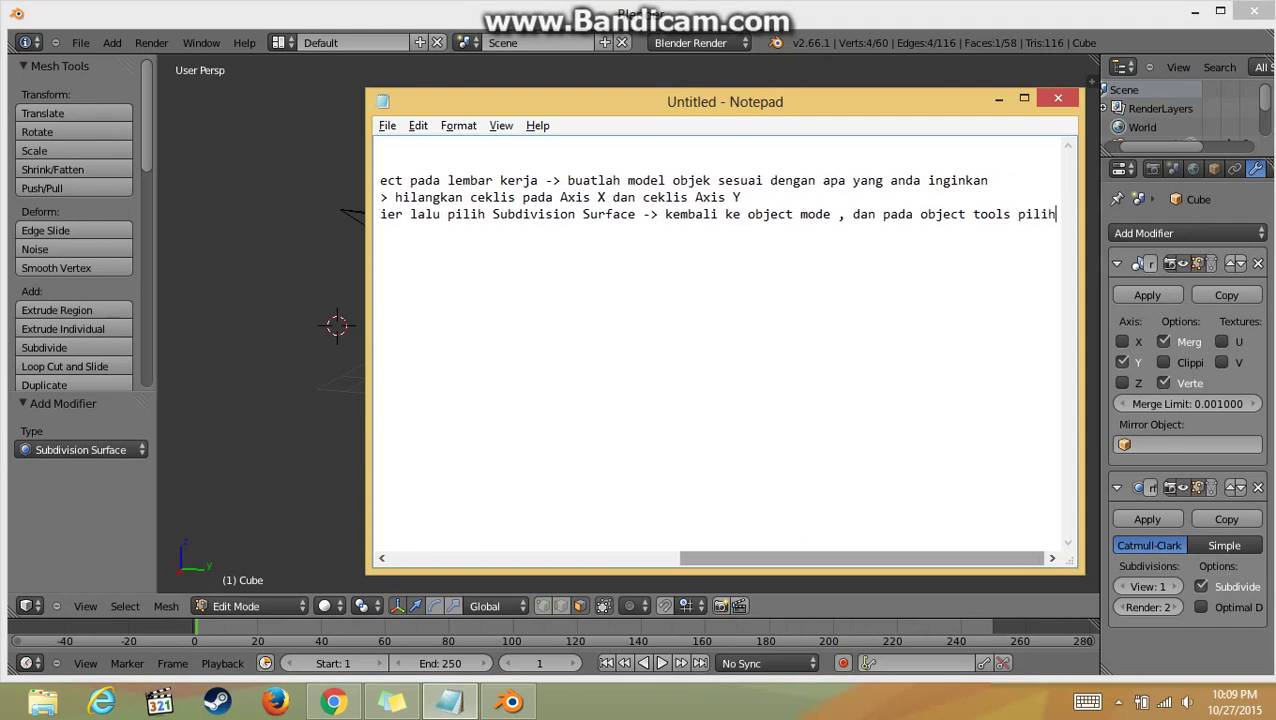
pyautogui.write(' "Smooth')
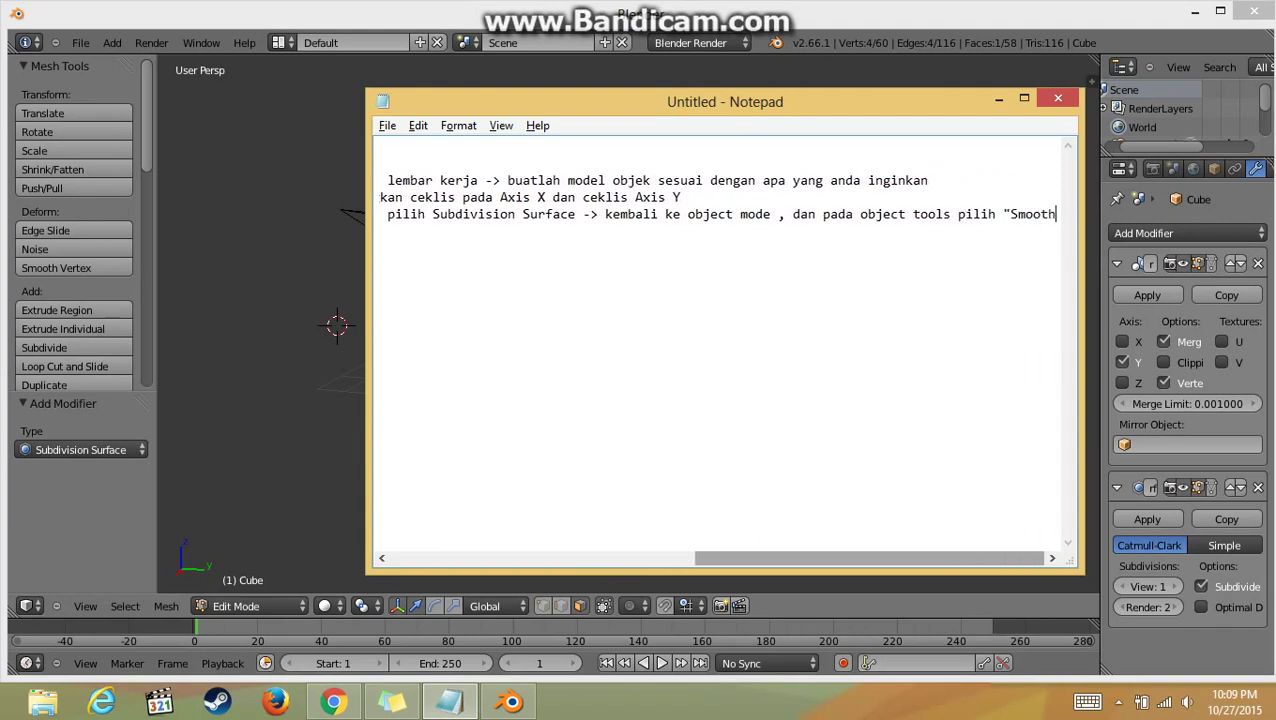
pyautogui.write('" pad')
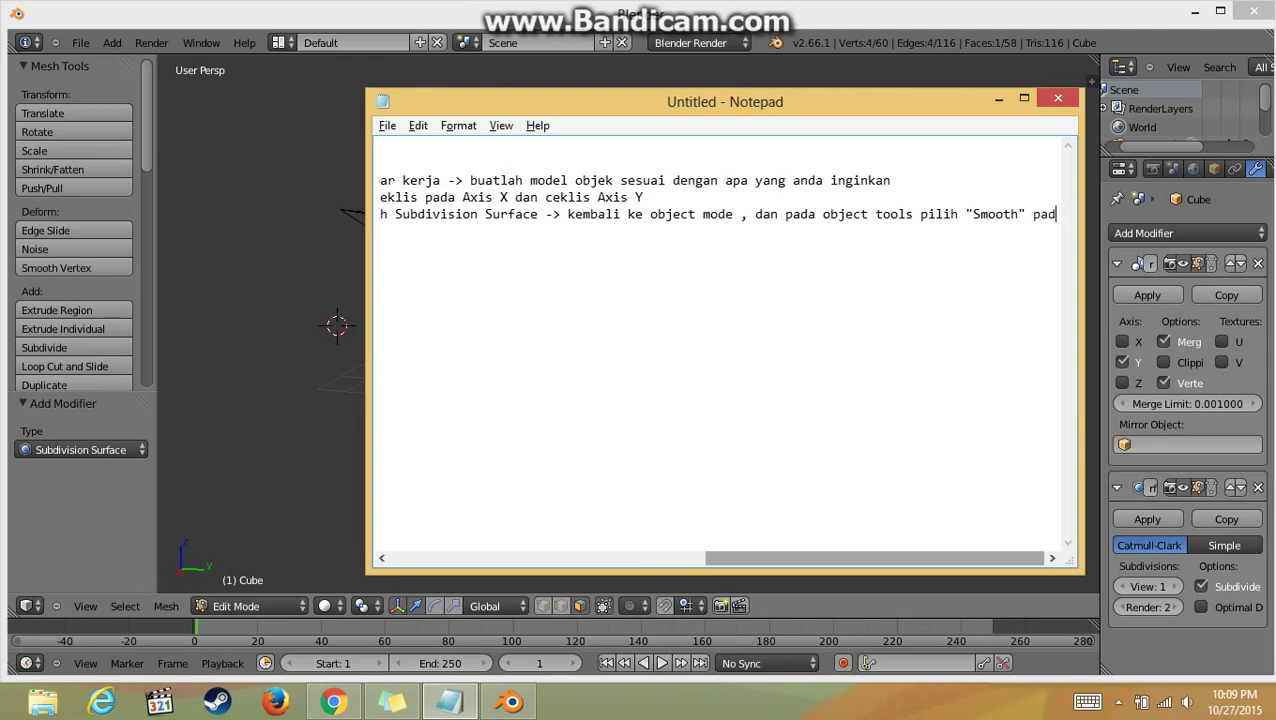
pyautogui.write('a option S')
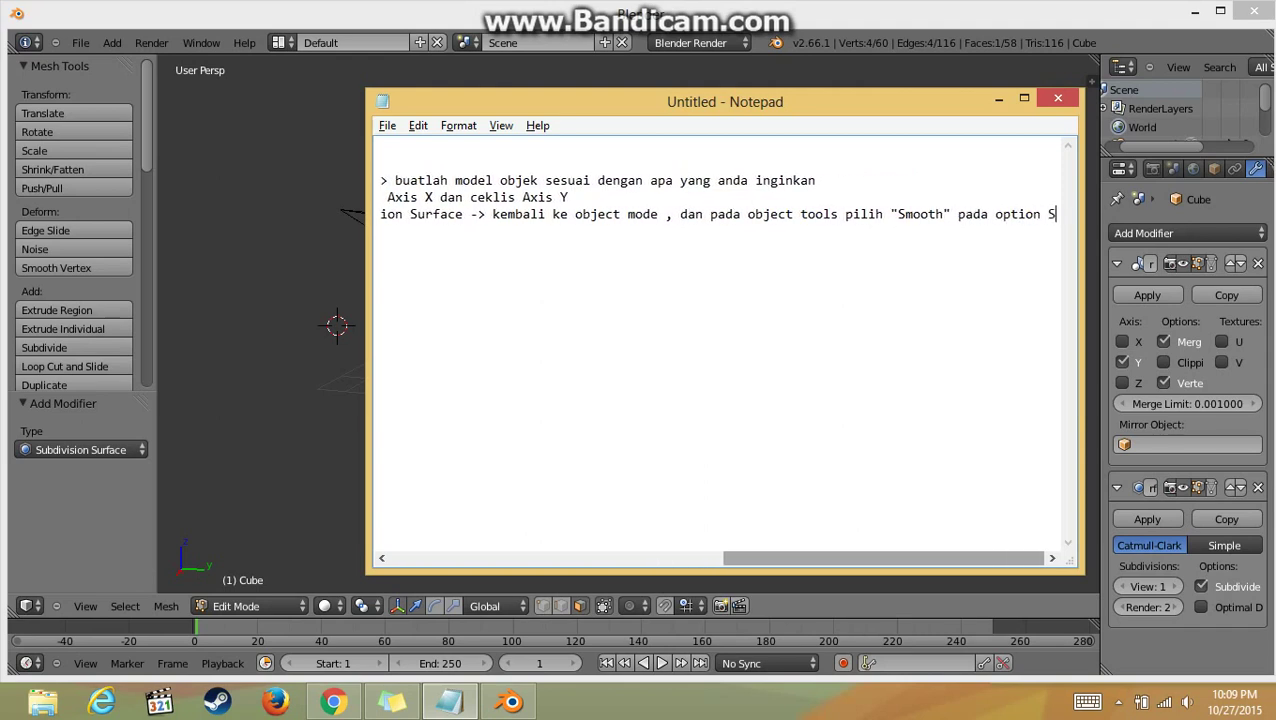
pyautogui.write('hading')
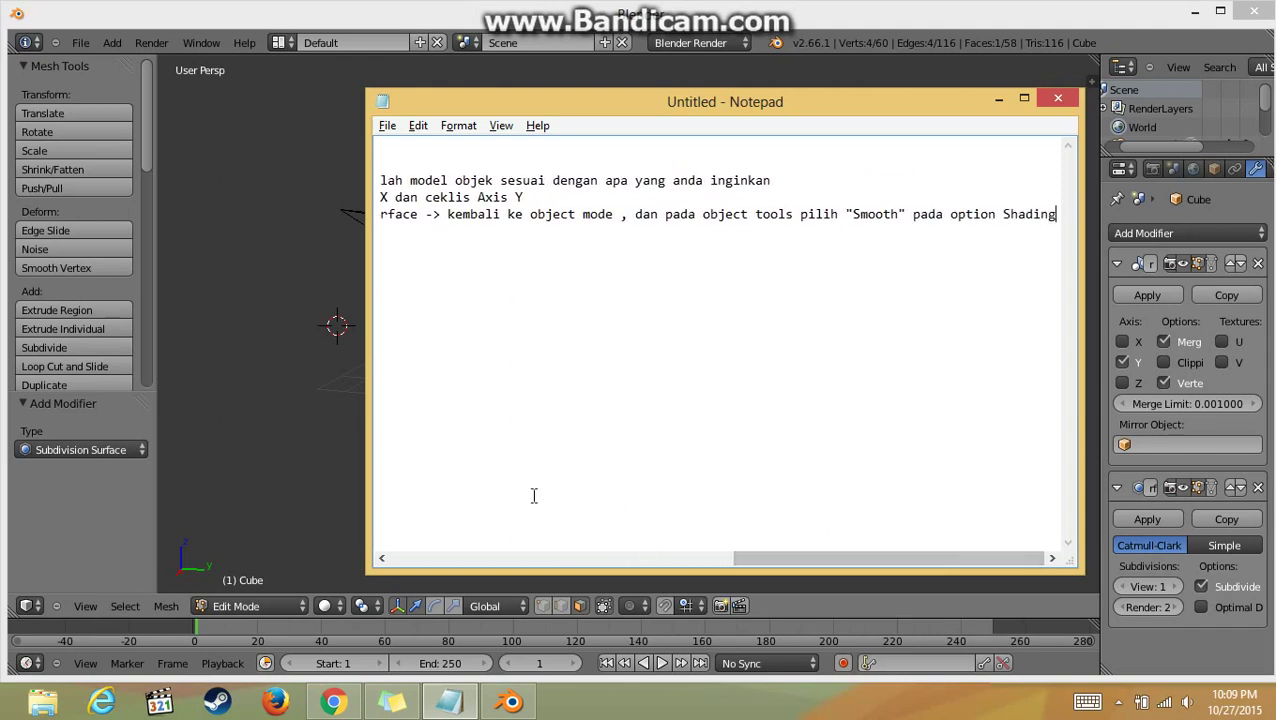
pyautogui.click(302, 416)
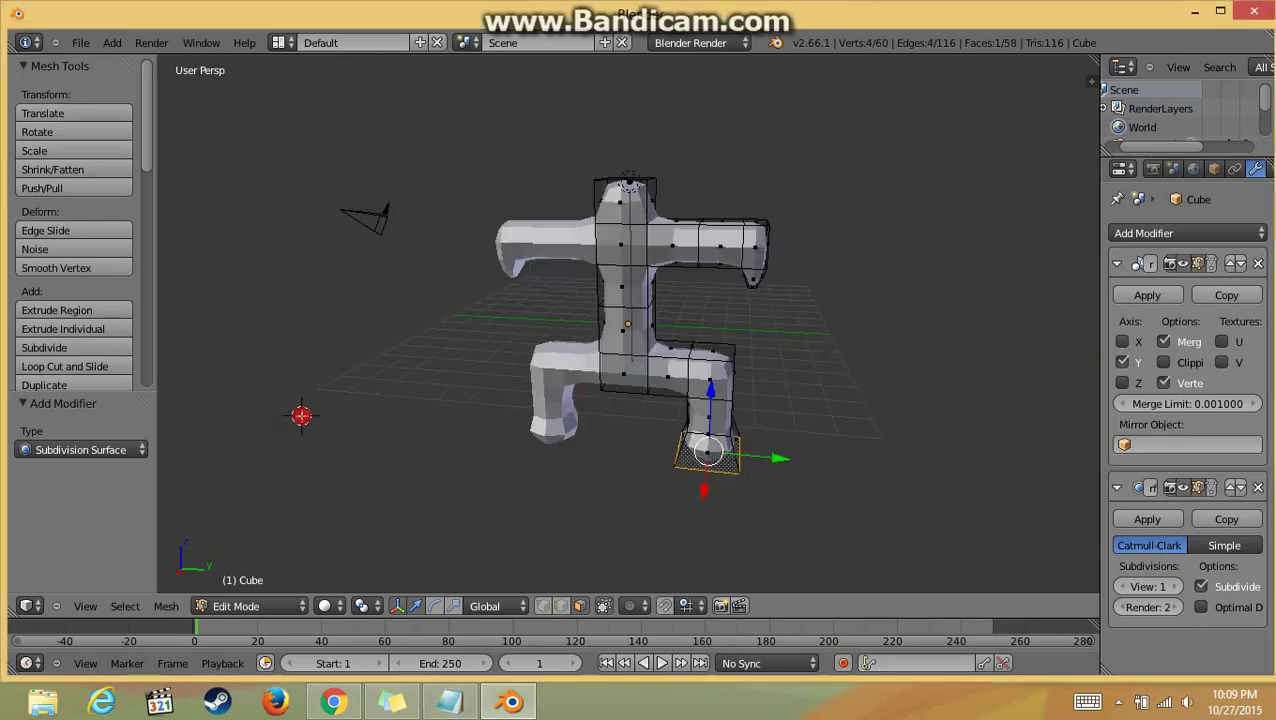
# Step: Put the Cube in Object Mode and apply Smooth shading, then return to Notepad
pyautogui.click(280, 606)
pyautogui.click(258, 587)
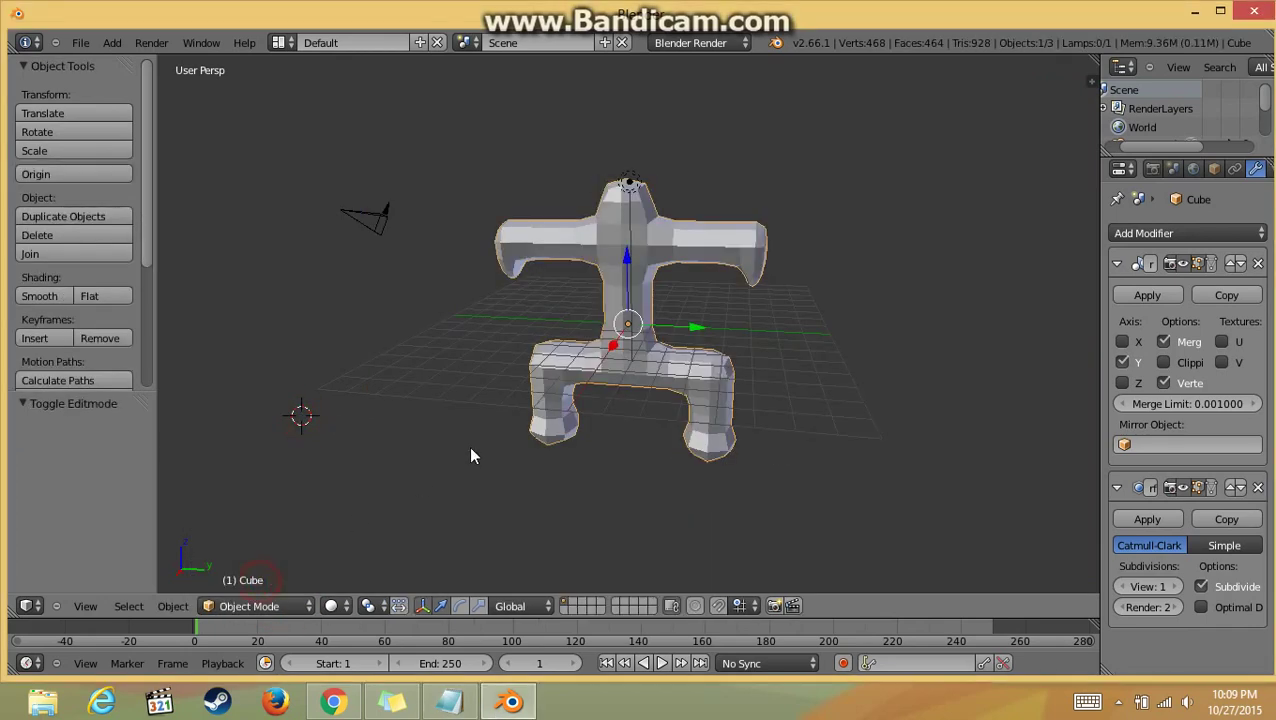
pyautogui.moveTo(469, 446)
pyautogui.mouseDown(button='middle')
pyautogui.moveTo(558, 455)
pyautogui.moveTo(489, 462)
pyautogui.mouseUp(button='middle')
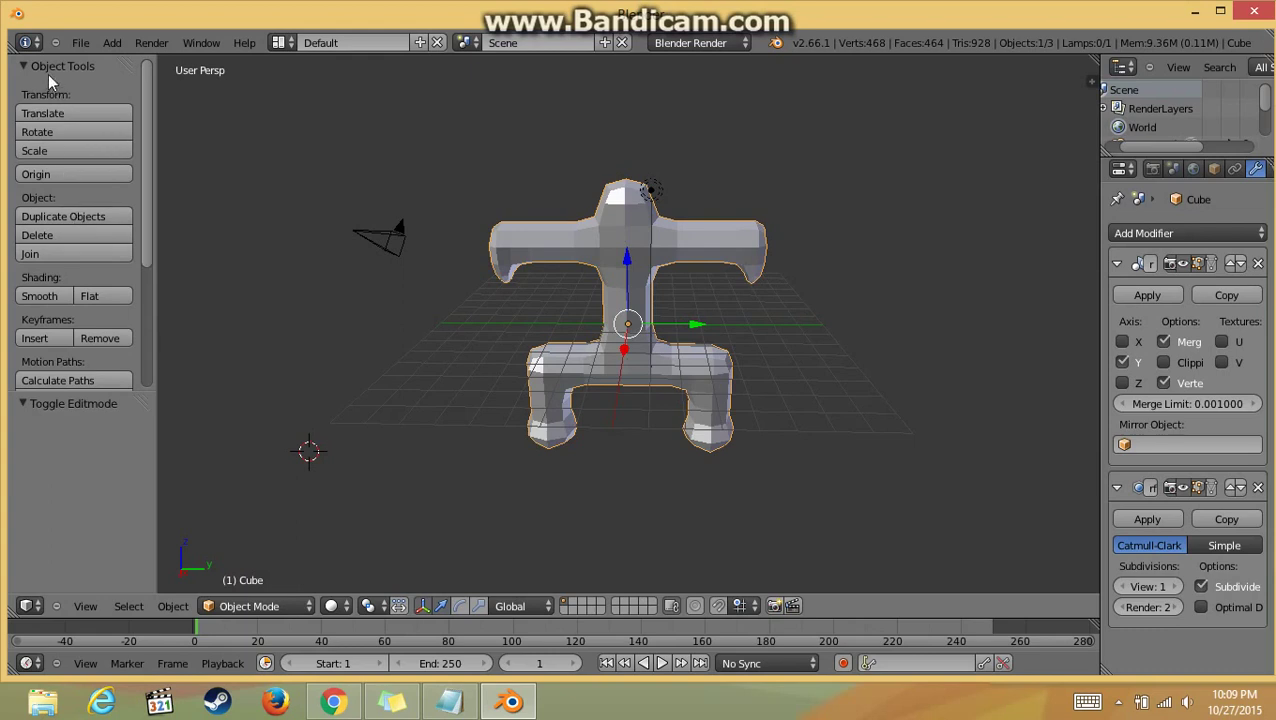
pyautogui.click(52, 292)
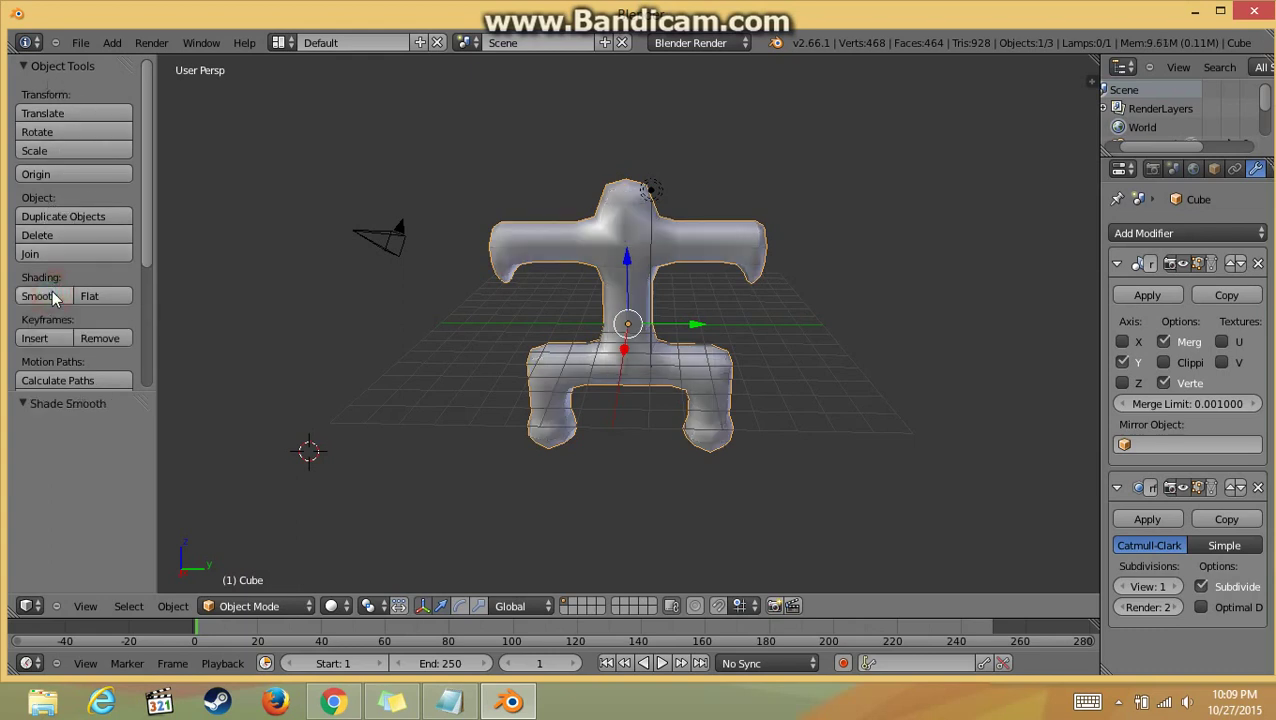
pyautogui.moveTo(717, 318)
pyautogui.mouseDown(button='middle')
pyautogui.moveTo(649, 312)
pyautogui.moveTo(720, 299)
pyautogui.moveTo(908, 188)
pyautogui.moveTo(703, 271)
pyautogui.moveTo(666, 305)
pyautogui.moveTo(695, 290)
pyautogui.moveTo(679, 300)
pyautogui.mouseUp(button='middle')
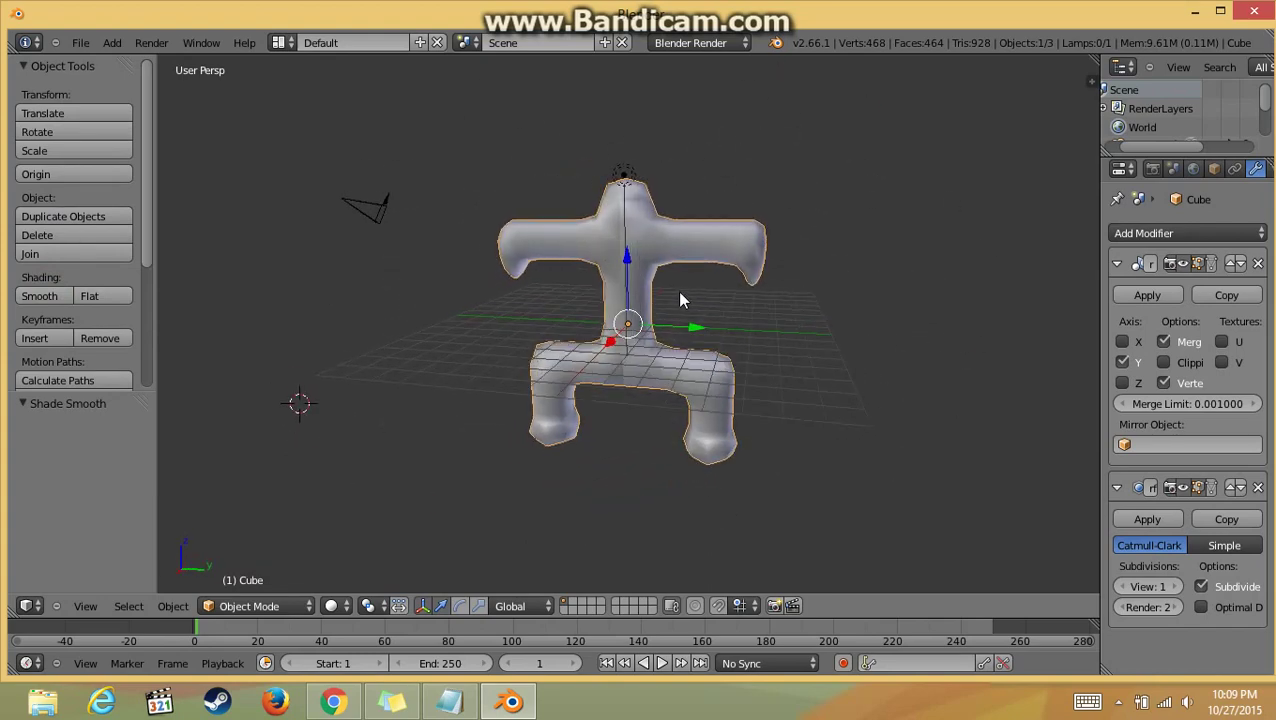
pyautogui.click(449, 702)
# Step: Add step 4, 'untuk membuat animasi pertama-tama tarik lembar kerja hingga menjadi 3', then return to Blender
pyautogui.press('Return')
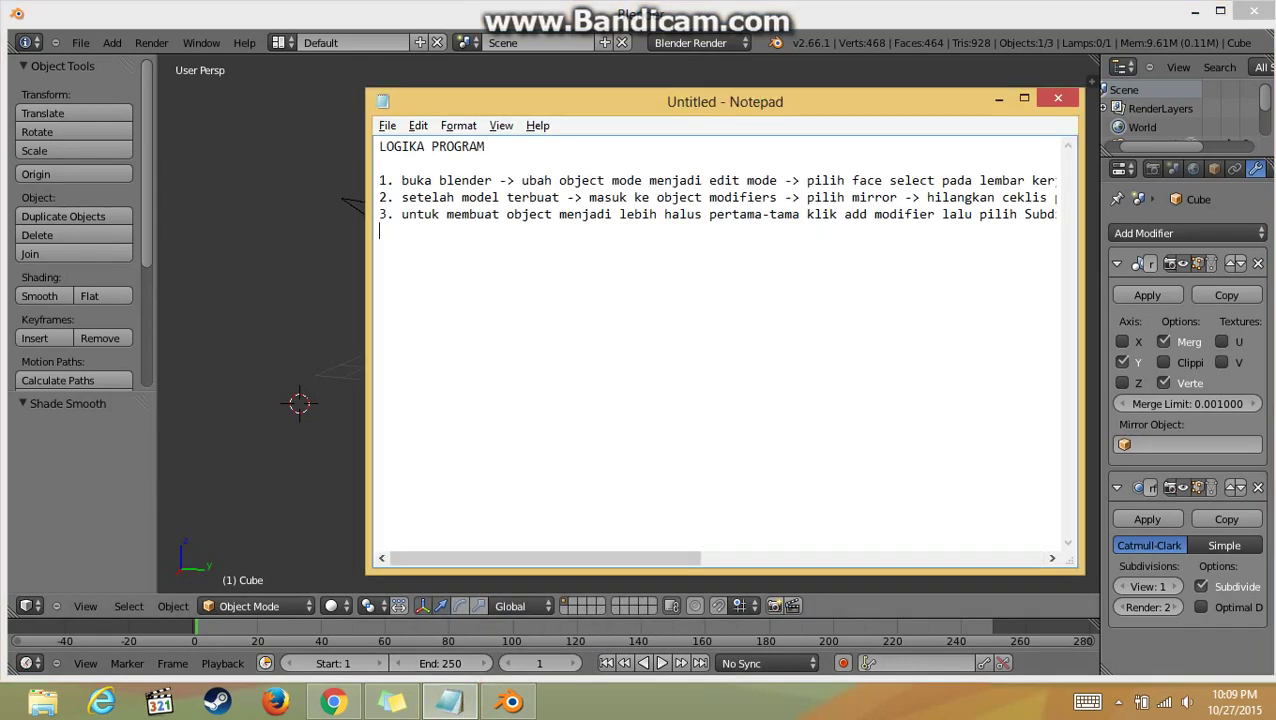
pyautogui.write('4. ')
pyautogui.write('untuk m')
pyautogui.write('embuat anisa')
pyautogui.press('BackSpace')
pyautogui.press('BackSpace')
pyautogui.write('ma')
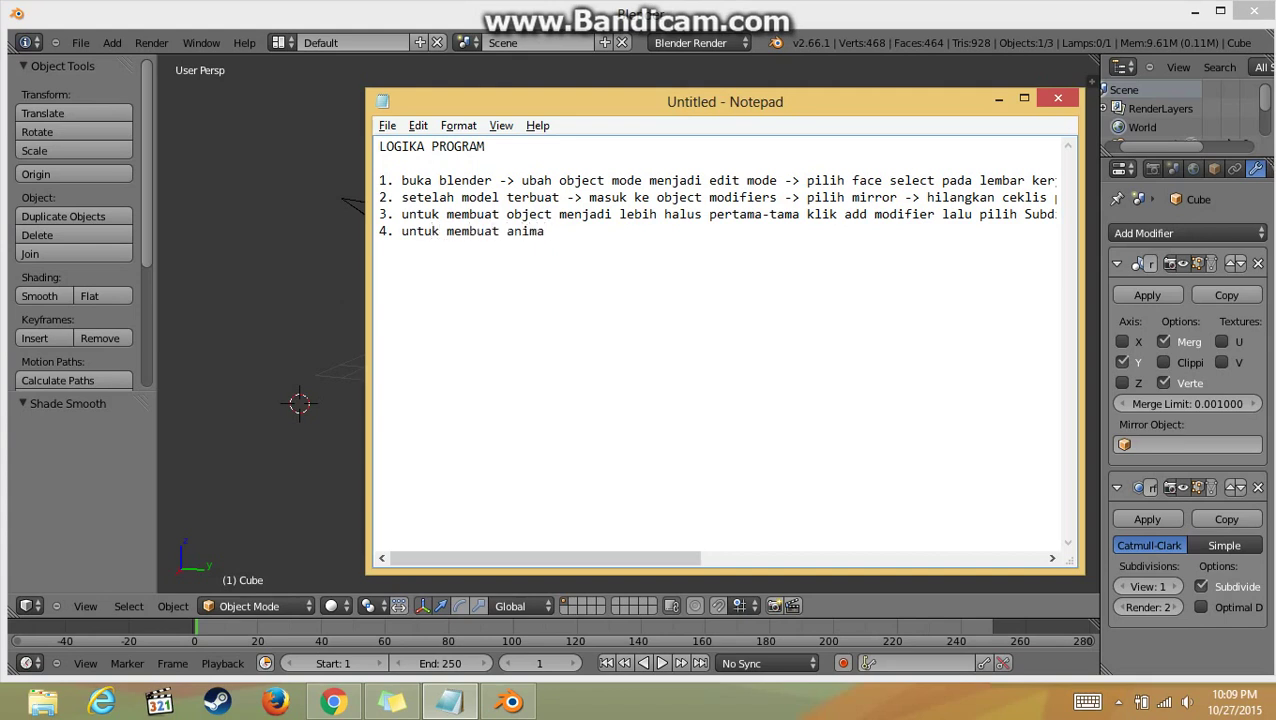
pyautogui.write('si ')
pyautogui.write('pertama-tama')
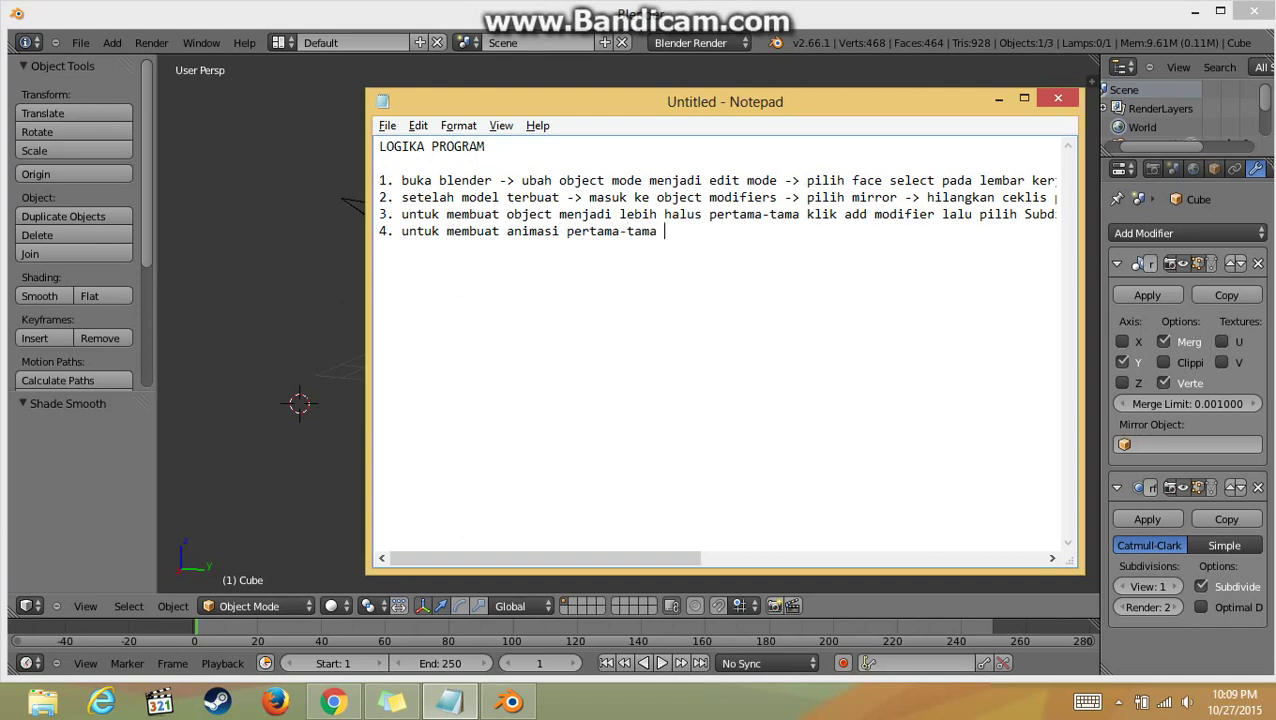
pyautogui.write(' tarik lem')
pyautogui.write('bar kerja hi')
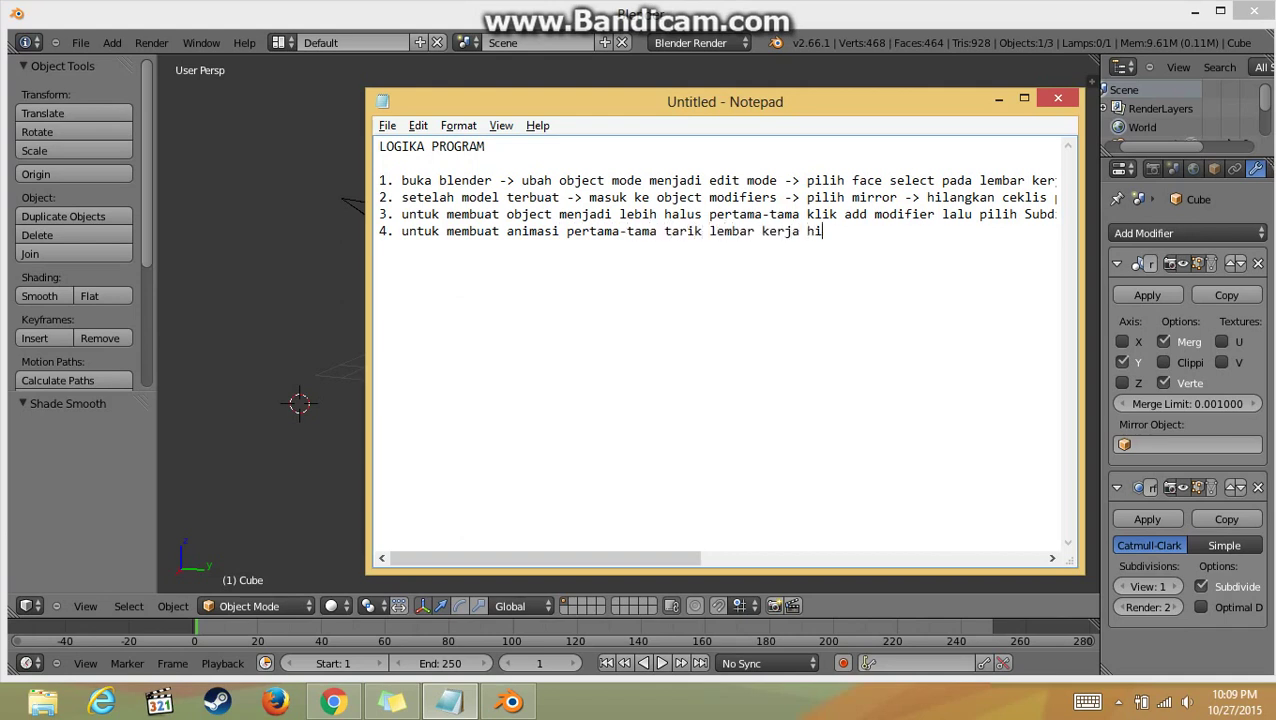
pyautogui.write('ngga menjadi')
pyautogui.write(' 3')
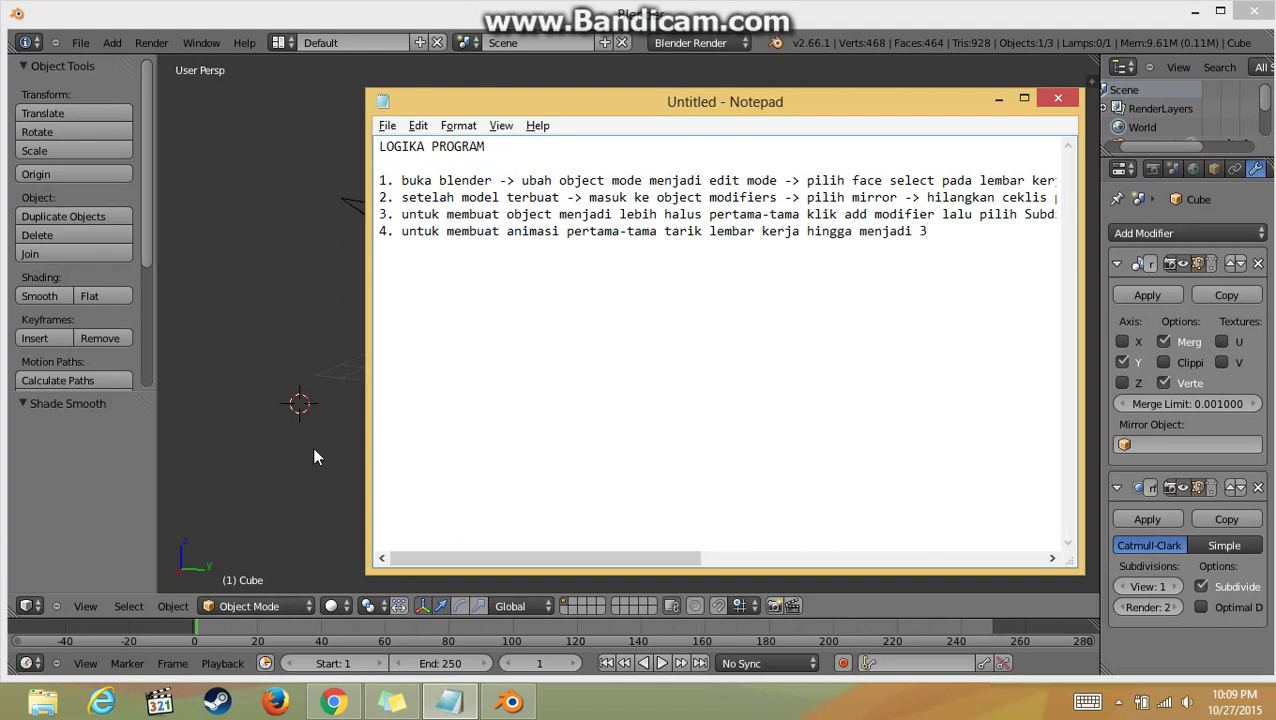
pyautogui.click(312, 447)
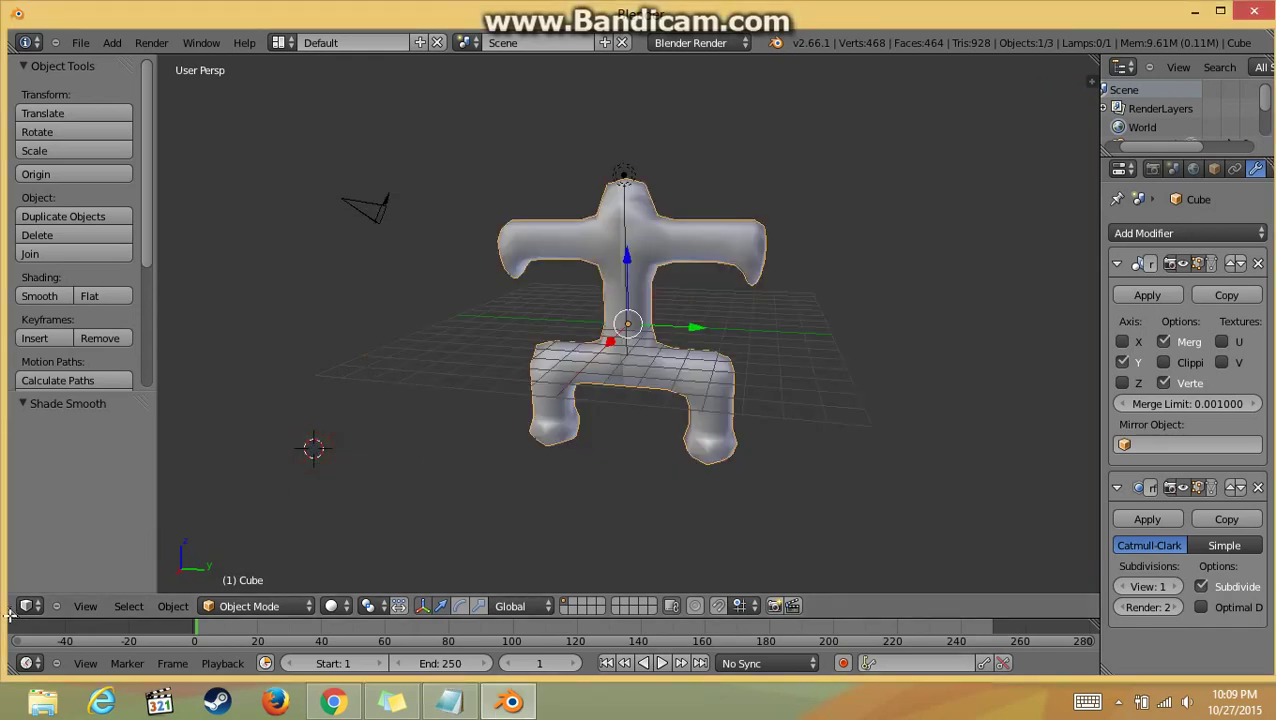
# Step: Split Blender's 3D view, then note in step 4 that the middle editor becomes DopeSheet
pyautogui.moveTo(8, 596); pyautogui.dragTo(20, 455)
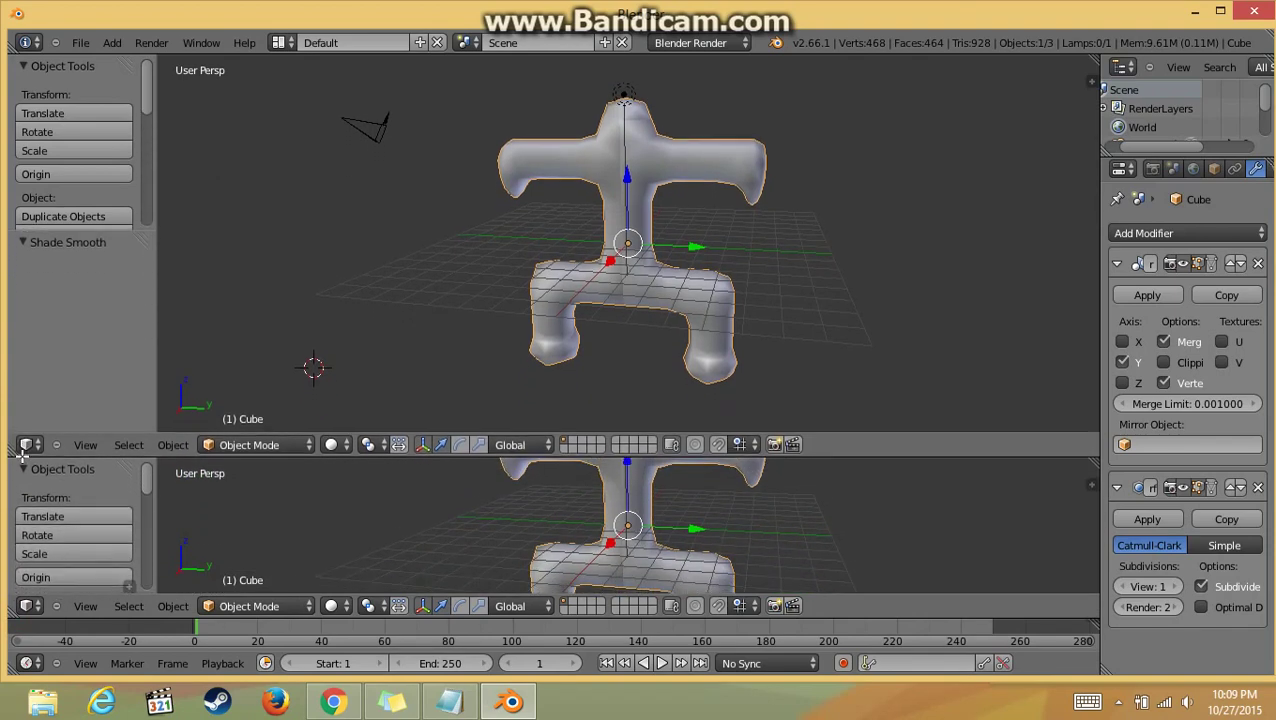
pyautogui.click(449, 703)
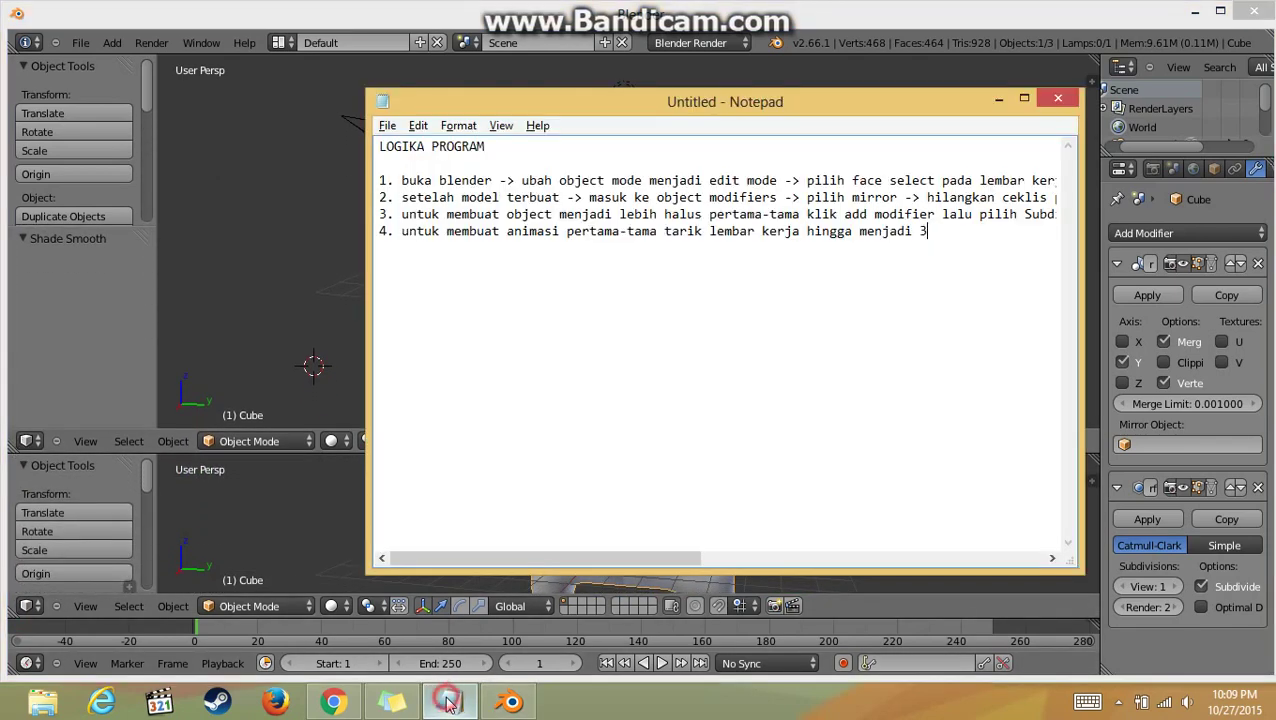
pyautogui.write(' -> ')
pyautogui.write('edi')
pyautogui.write('tor ty')
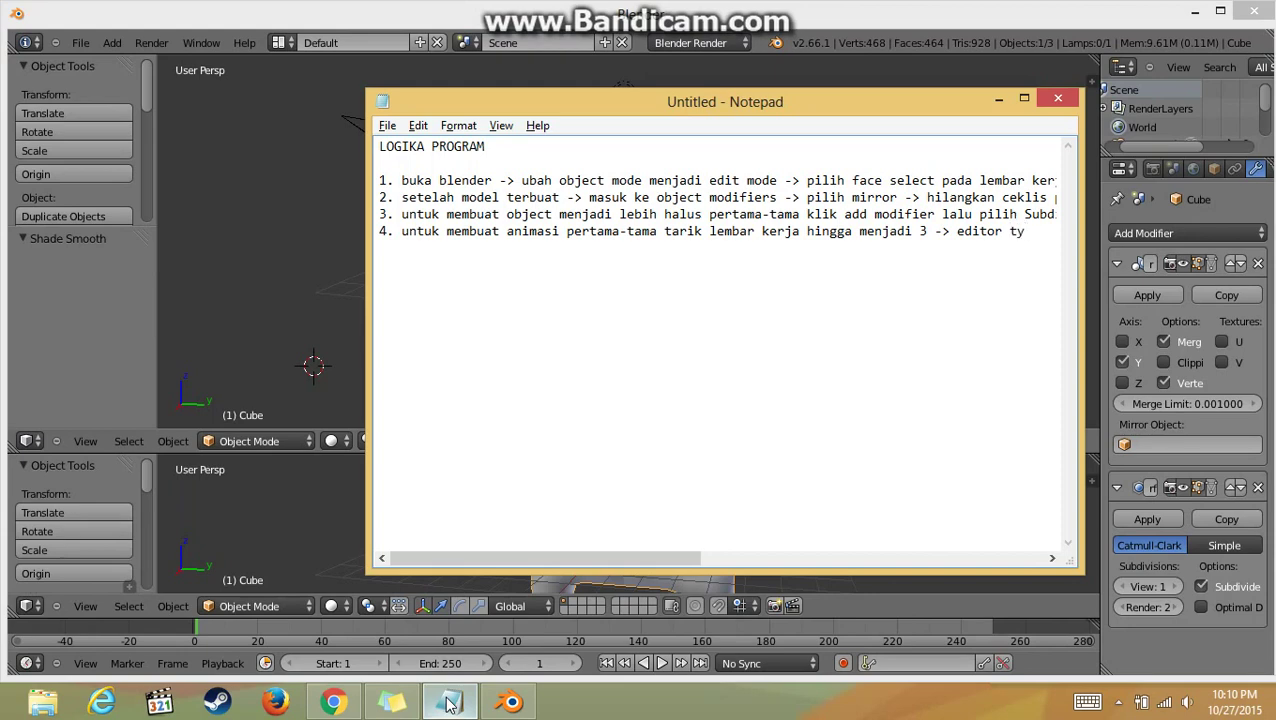
pyautogui.write('pe(kedua')
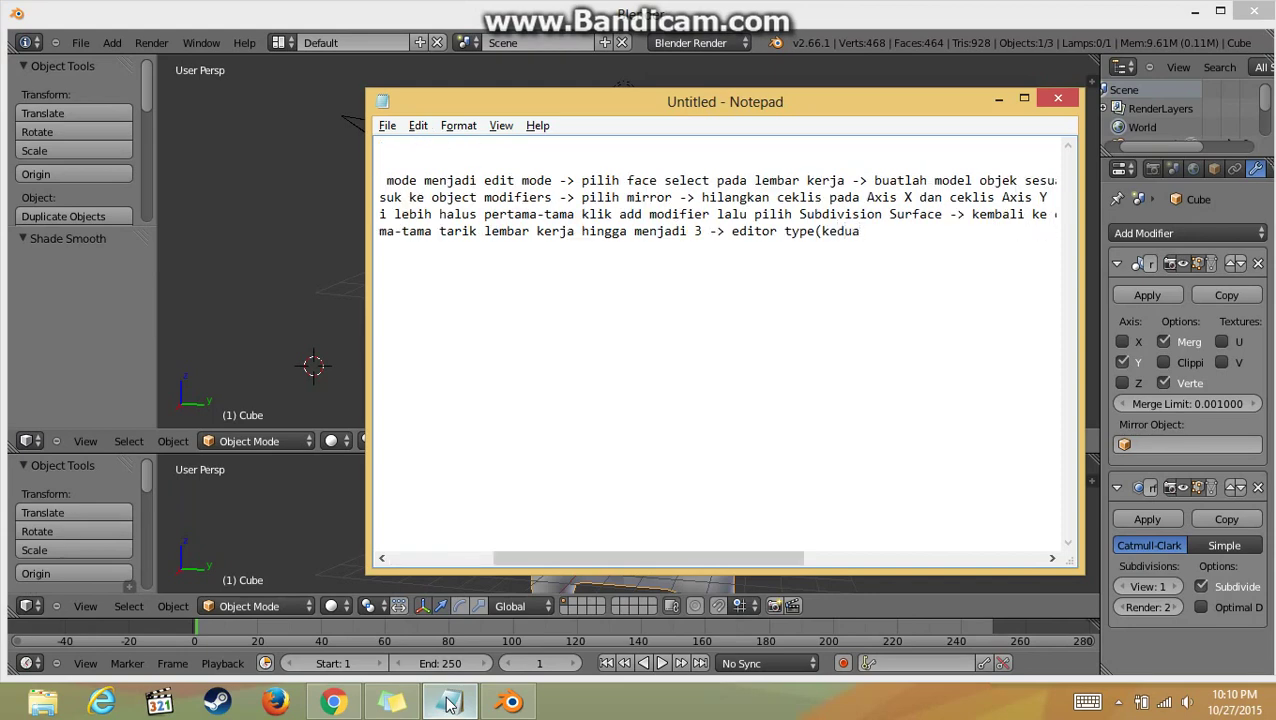
pyautogui.press('BackSpace')
pyautogui.press('BackSpace')
pyautogui.press('BackSpace')
pyautogui.press('BackSpace')
pyautogui.press('BackSpace')
pyautogui.press('BackSpace')
pyautogui.press('BackSpace')
pyautogui.write('e ')
pyautogui.write('kedua')
pyautogui.write('(tengah)')
pyautogui.write(' diganti')
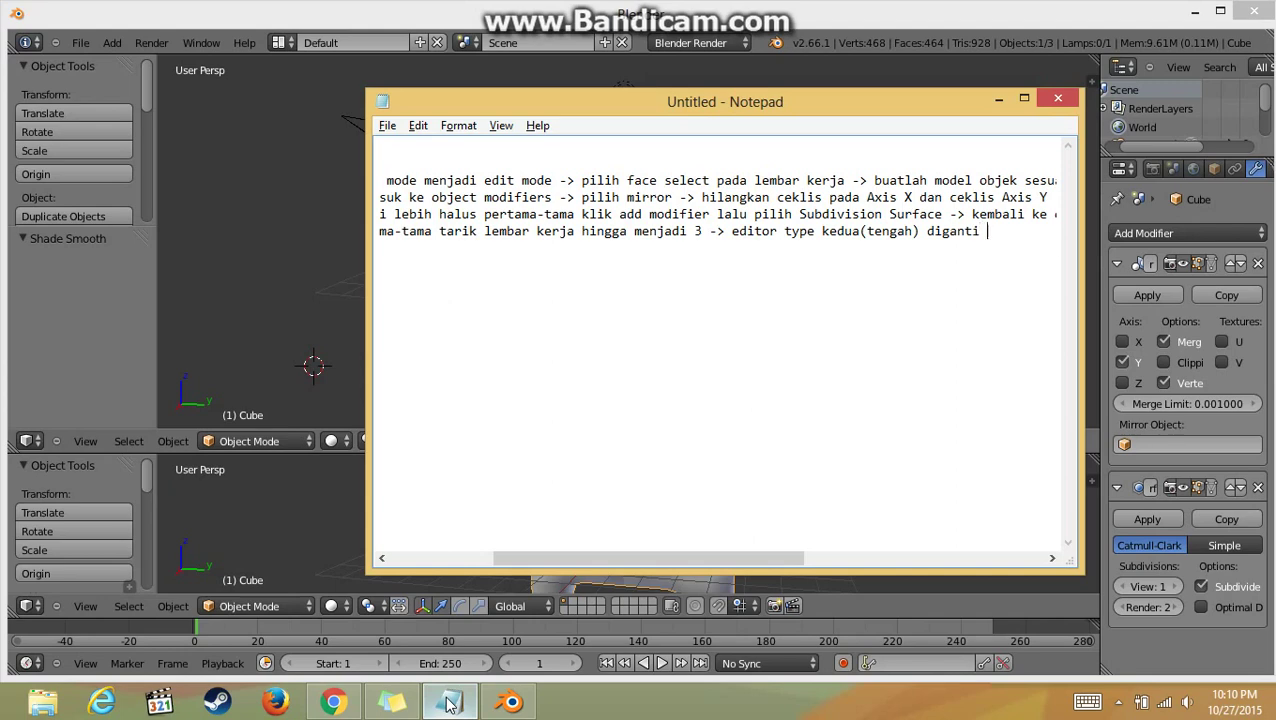
pyautogui.write(' menjadi')
pyautogui.write(' DopeShee')
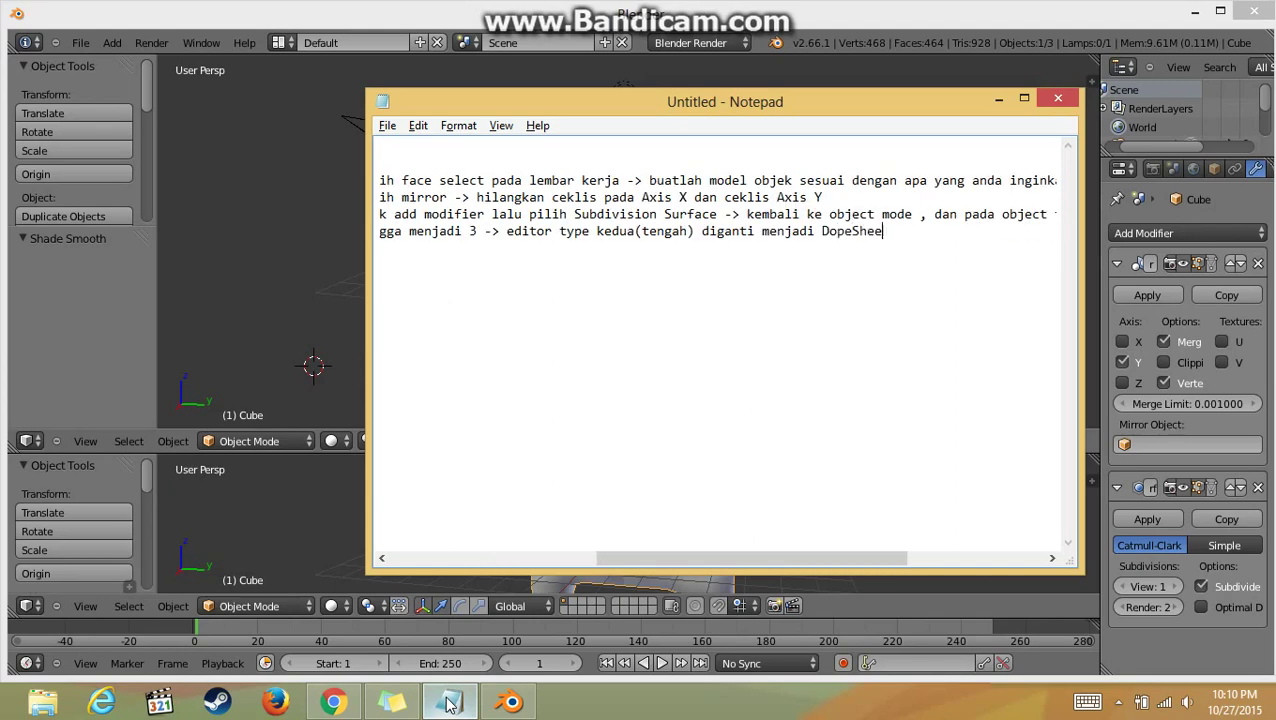
pyautogui.write('t')
pyautogui.click(449, 706)
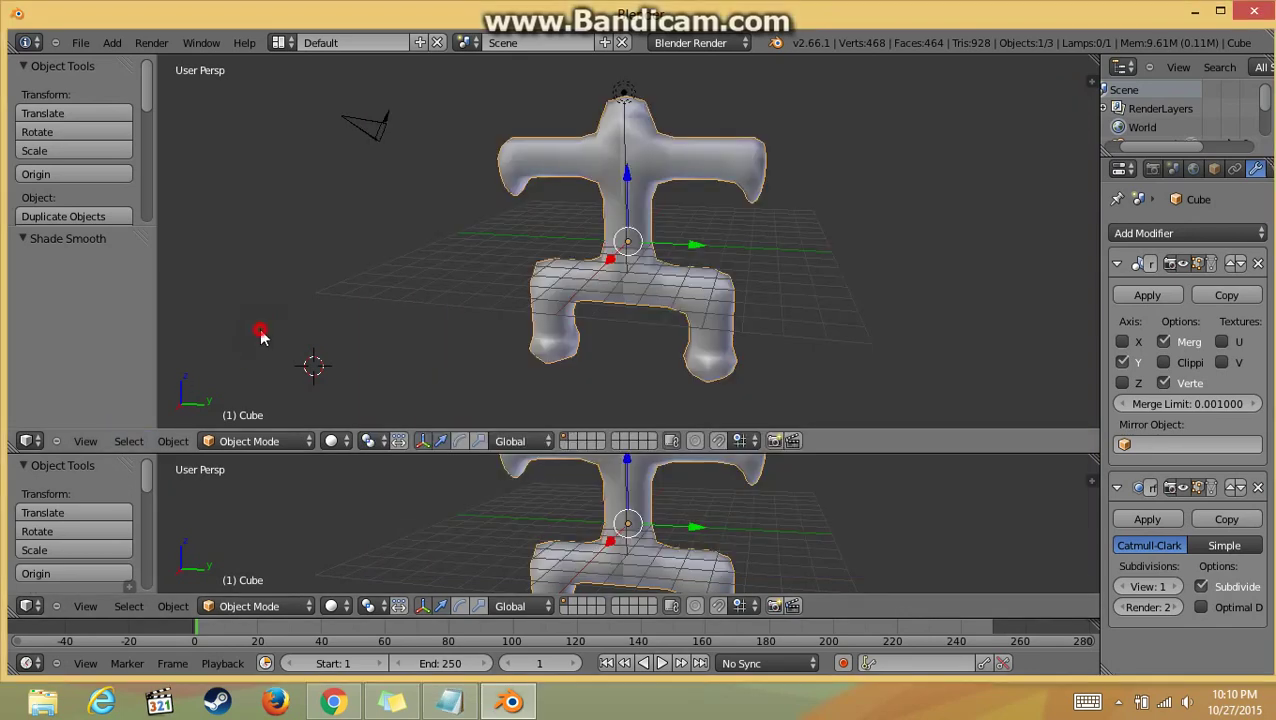
# Step: Change the lower area's editor type to DopeSheet, then bring Notepad back up
pyautogui.click(30, 606)
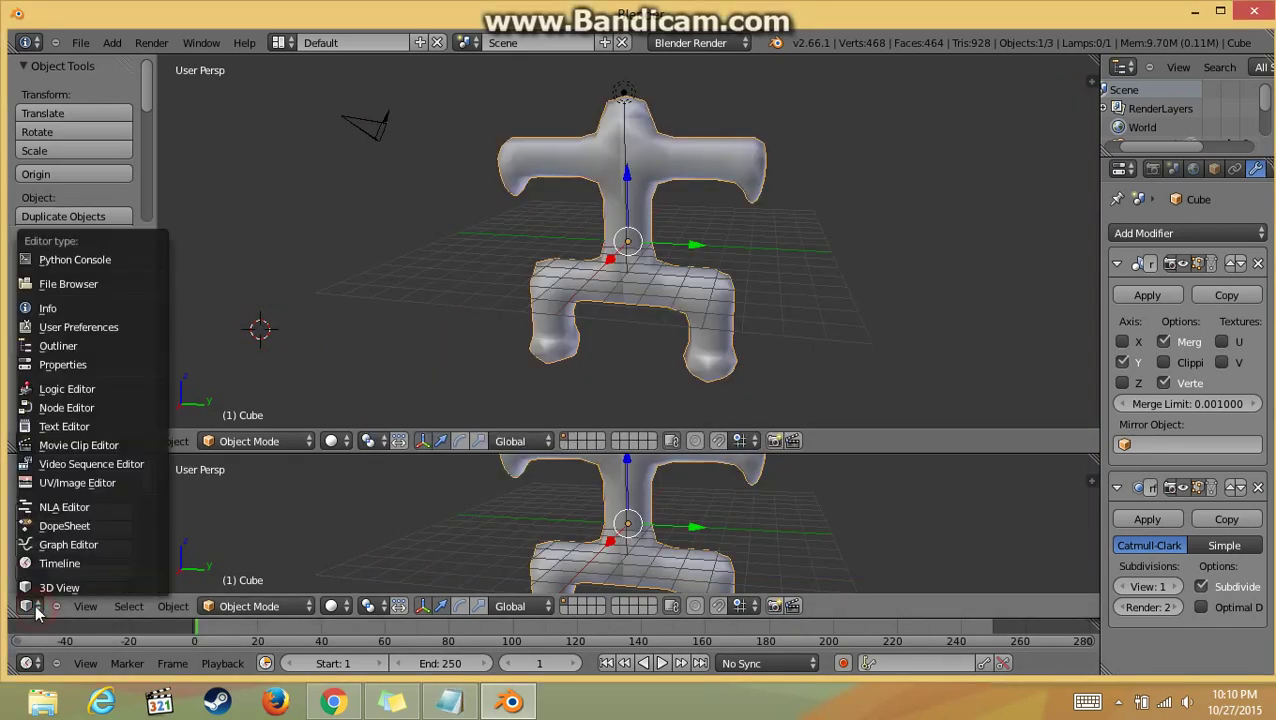
pyautogui.click(65, 525)
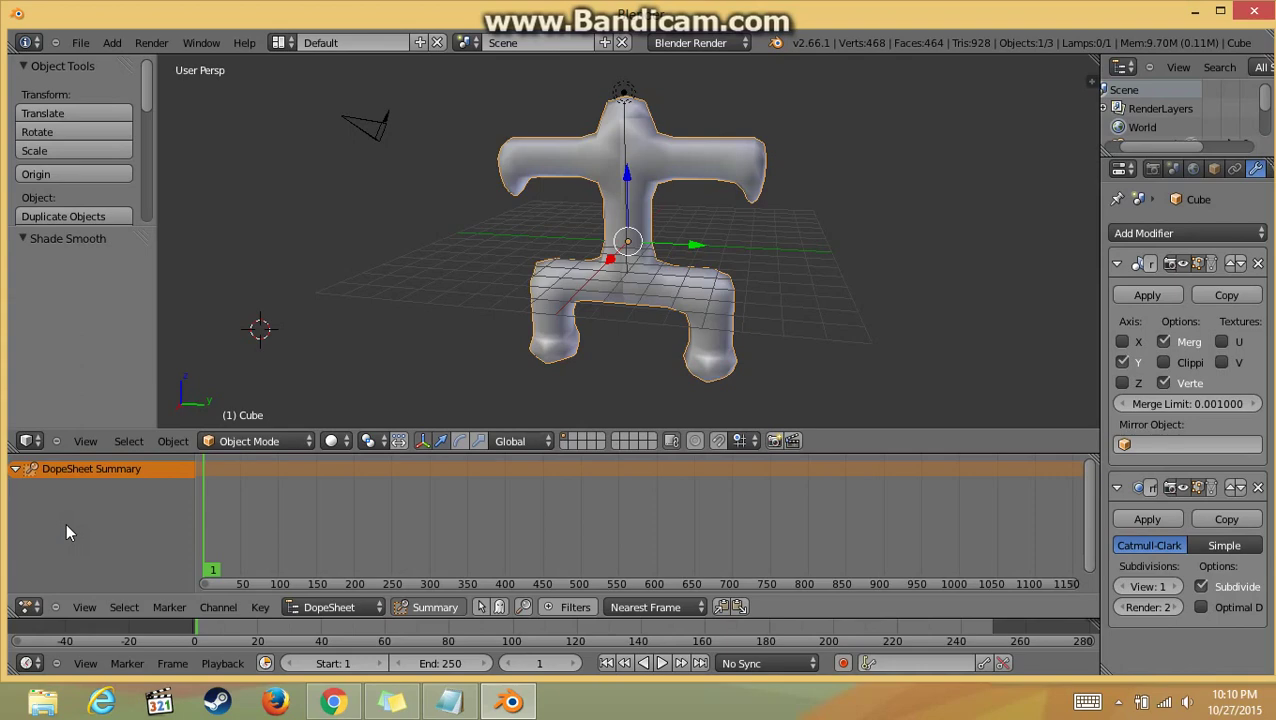
pyautogui.click(452, 704)
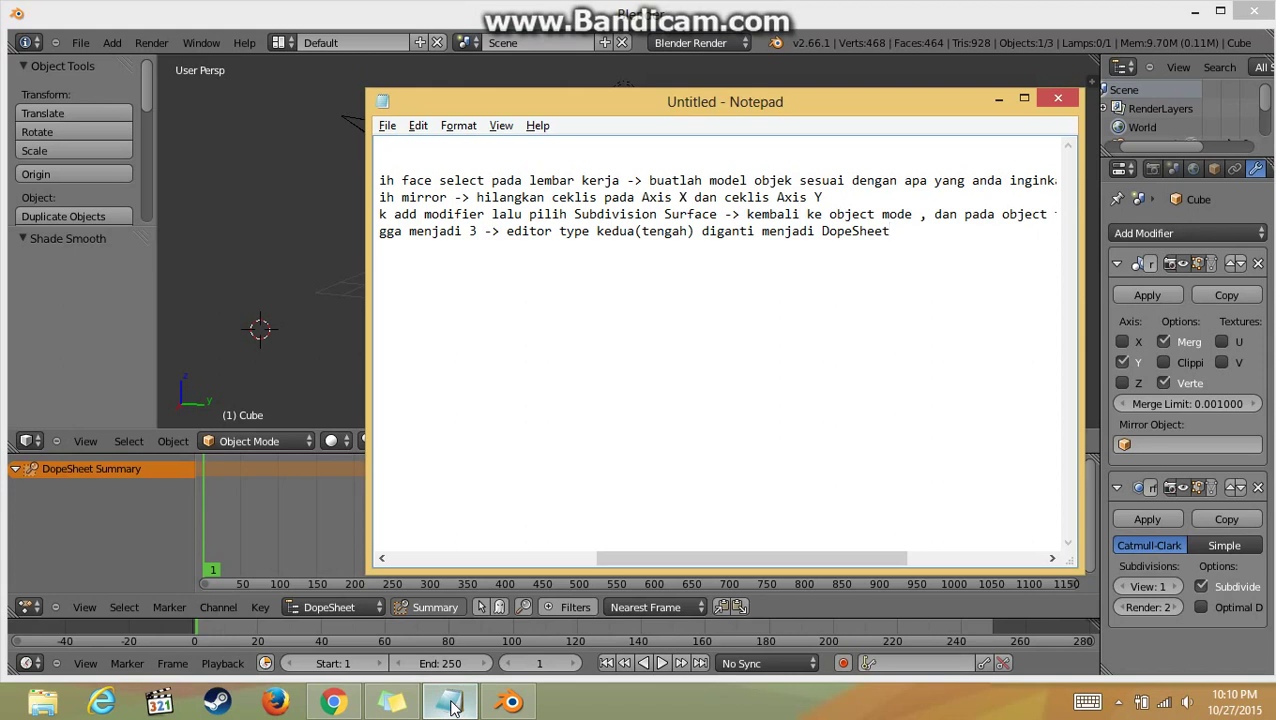
# Step: Append '-> klik Automatic keyframe -> record' to the end of step 4 in Notepad
pyautogui.write(' -> ')
pyautogui.write('klik')
pyautogui.write(' Aut')
pyautogui.write('oma')
pyautogui.write('tic key')
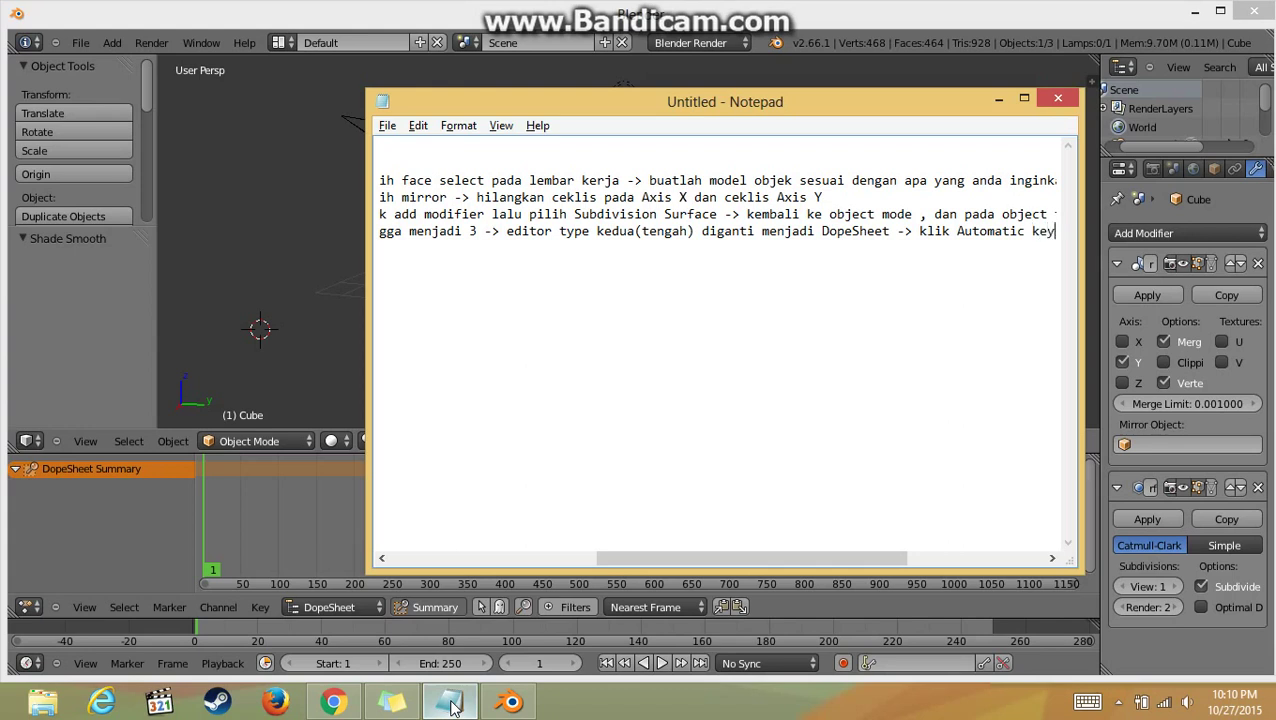
pyautogui.write('frame ')
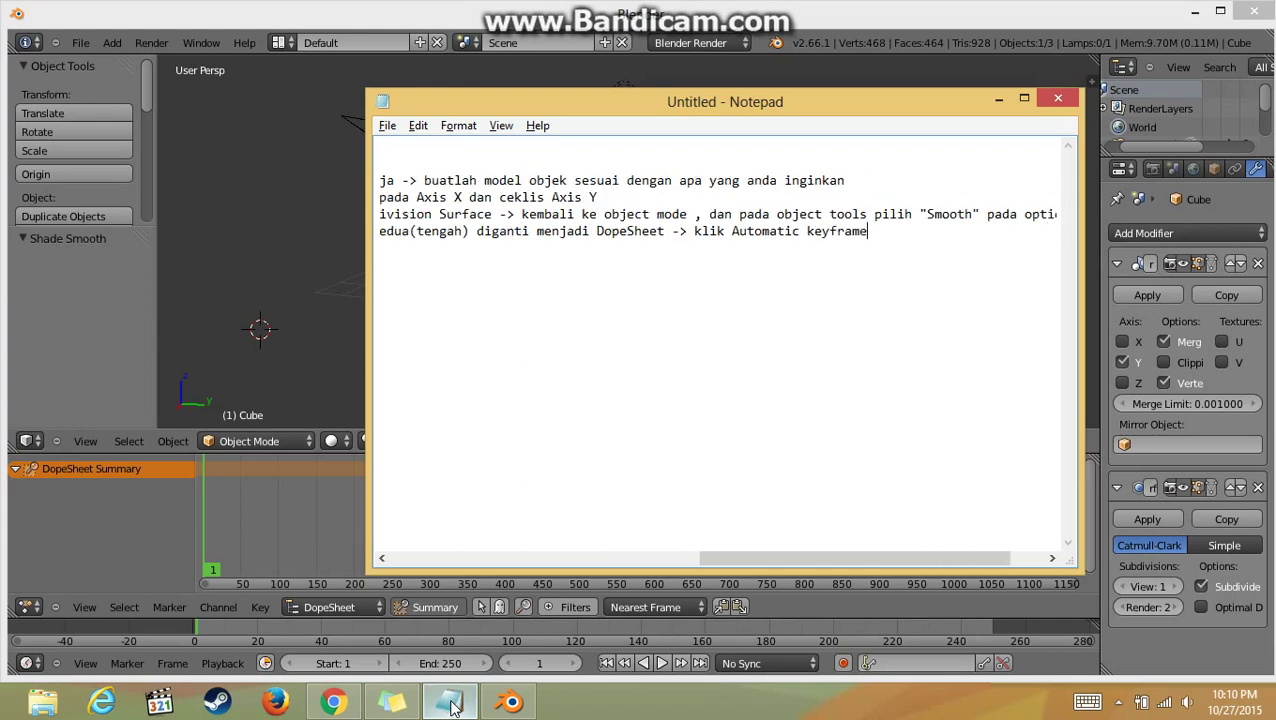
pyautogui.write('-> ')
pyautogui.write('record')
# Step: Turn on Auto Keyframe in Blender and key a rotation of the Cube at frame 6
pyautogui.click(301, 237)
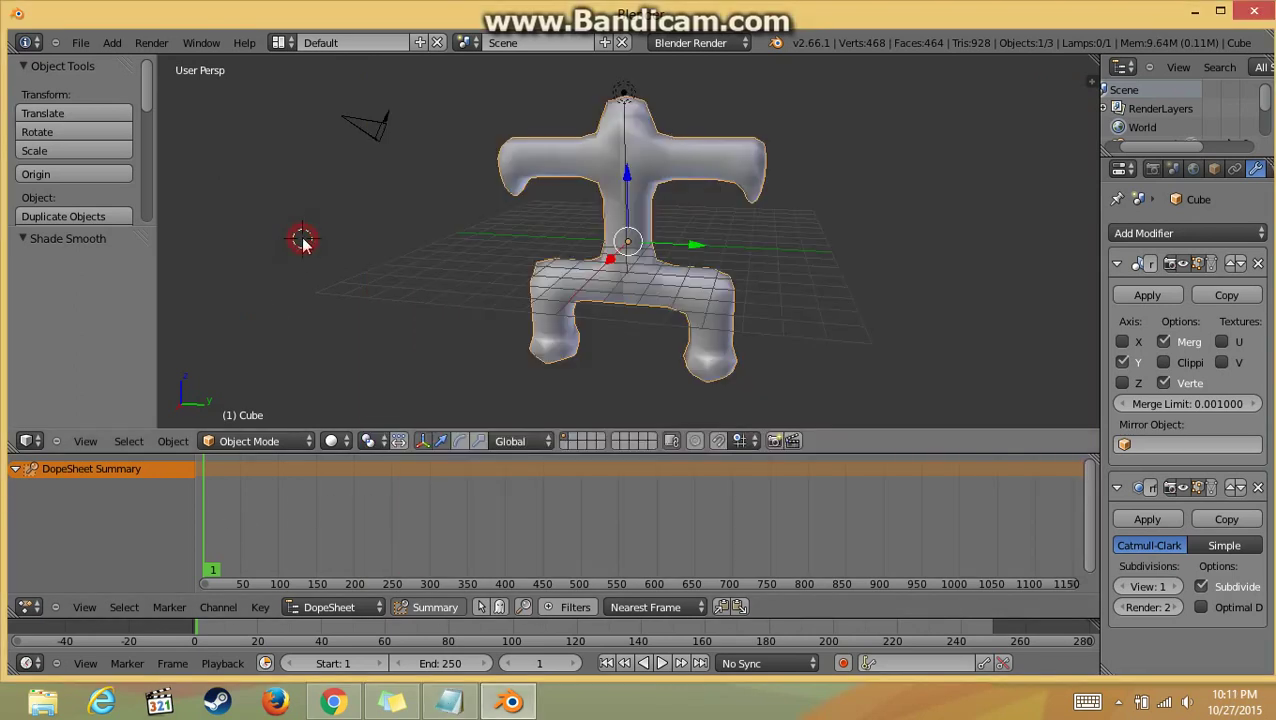
pyautogui.click(845, 665)
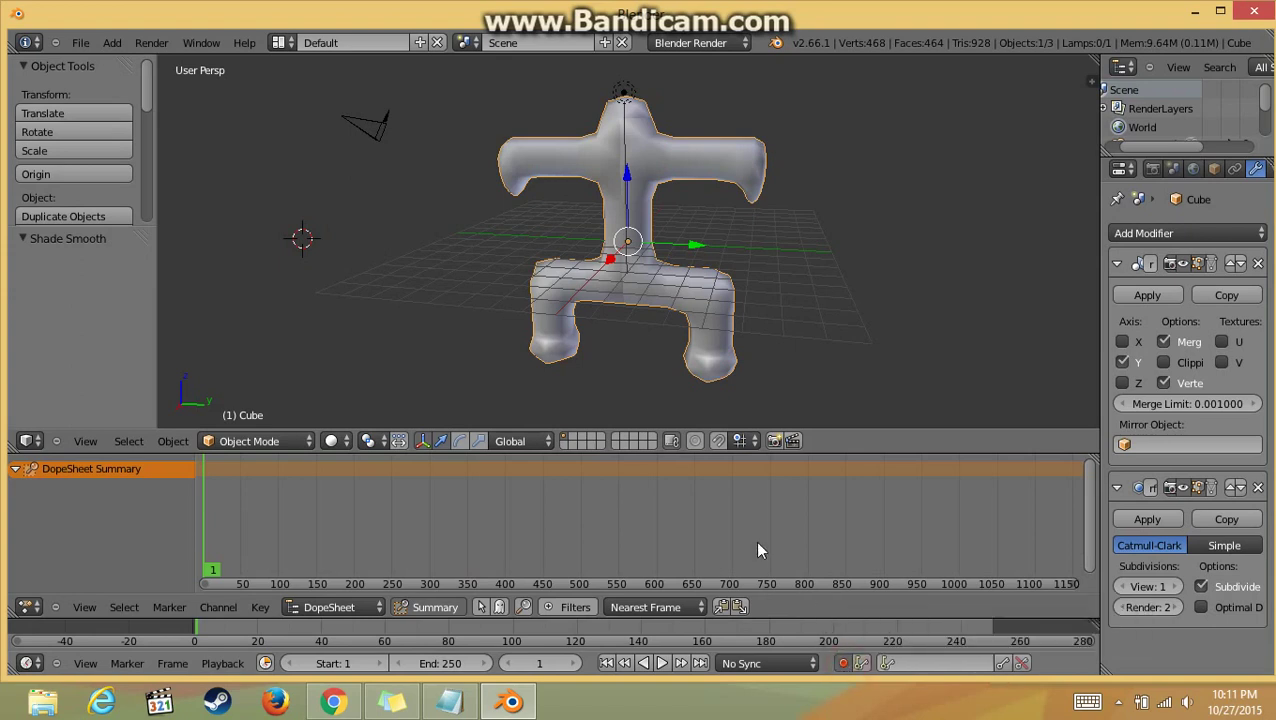
pyautogui.click(209, 484)
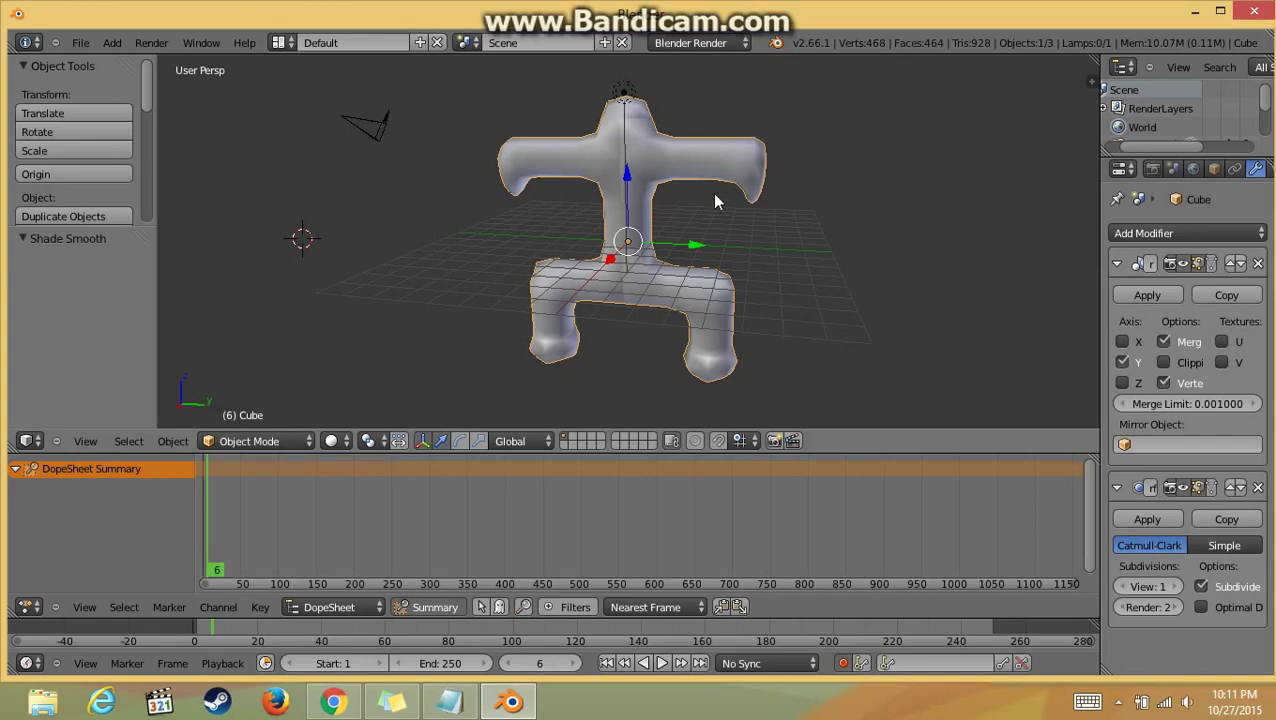
pyautogui.press('r')
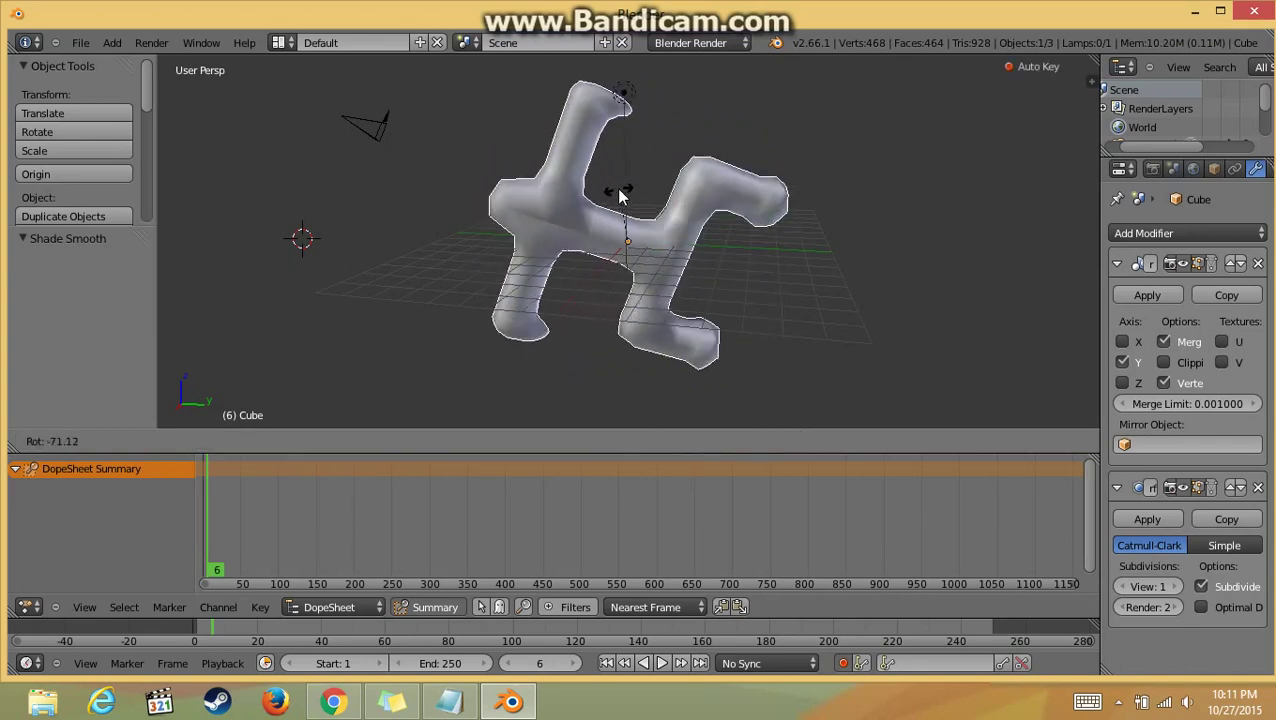
pyautogui.click(620, 197)
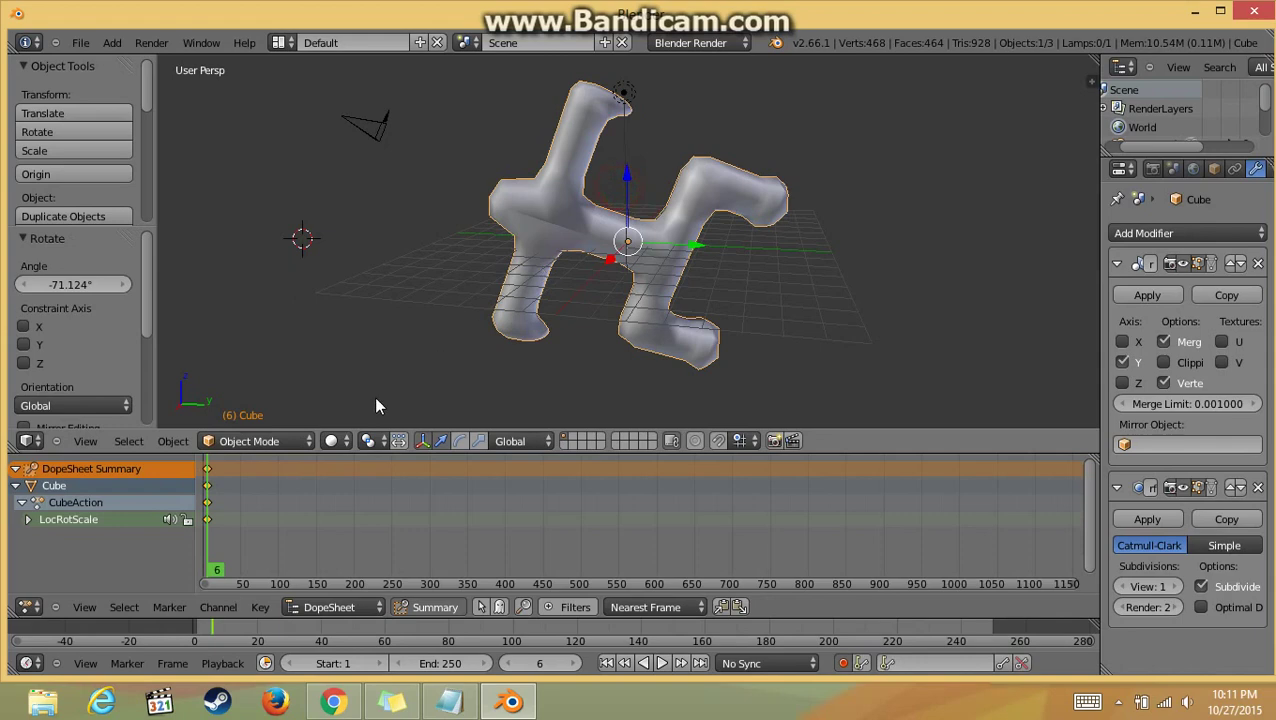
# Step: Rotate the Cube to about 147° at frame 24 so that pose is keyed
pyautogui.click(220, 481)
pyautogui.press('r')
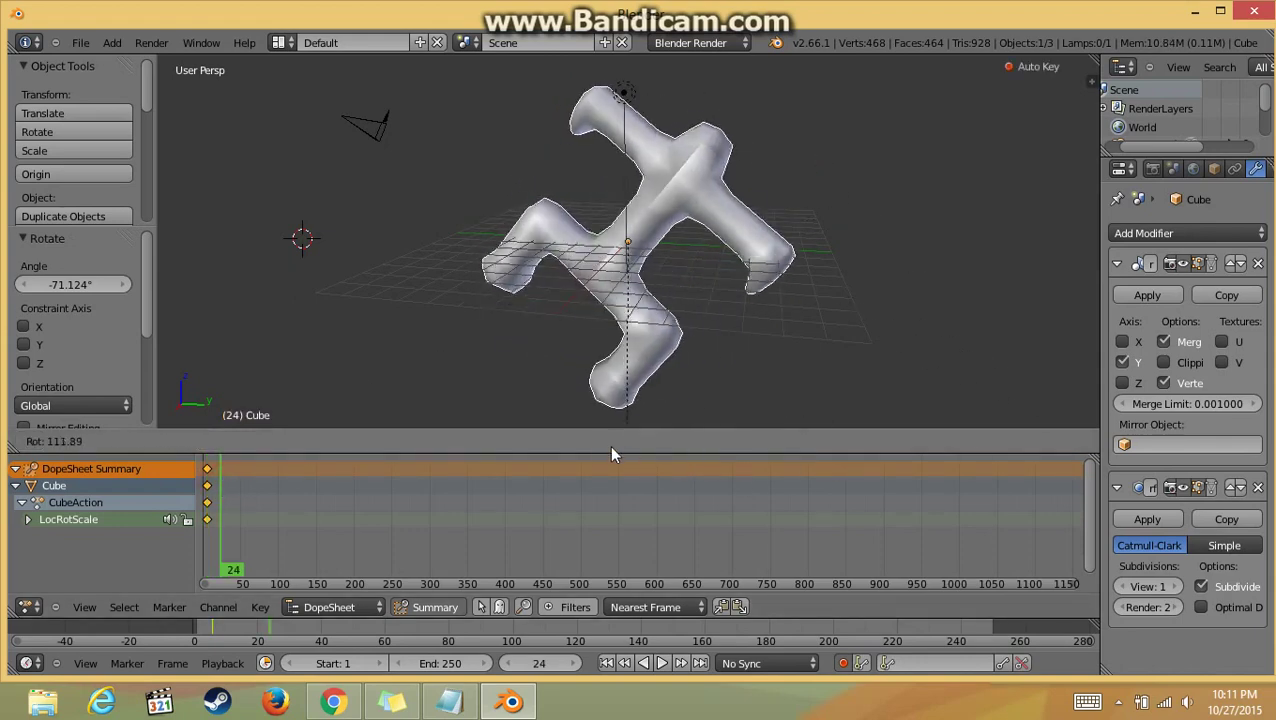
pyautogui.click(498, 418)
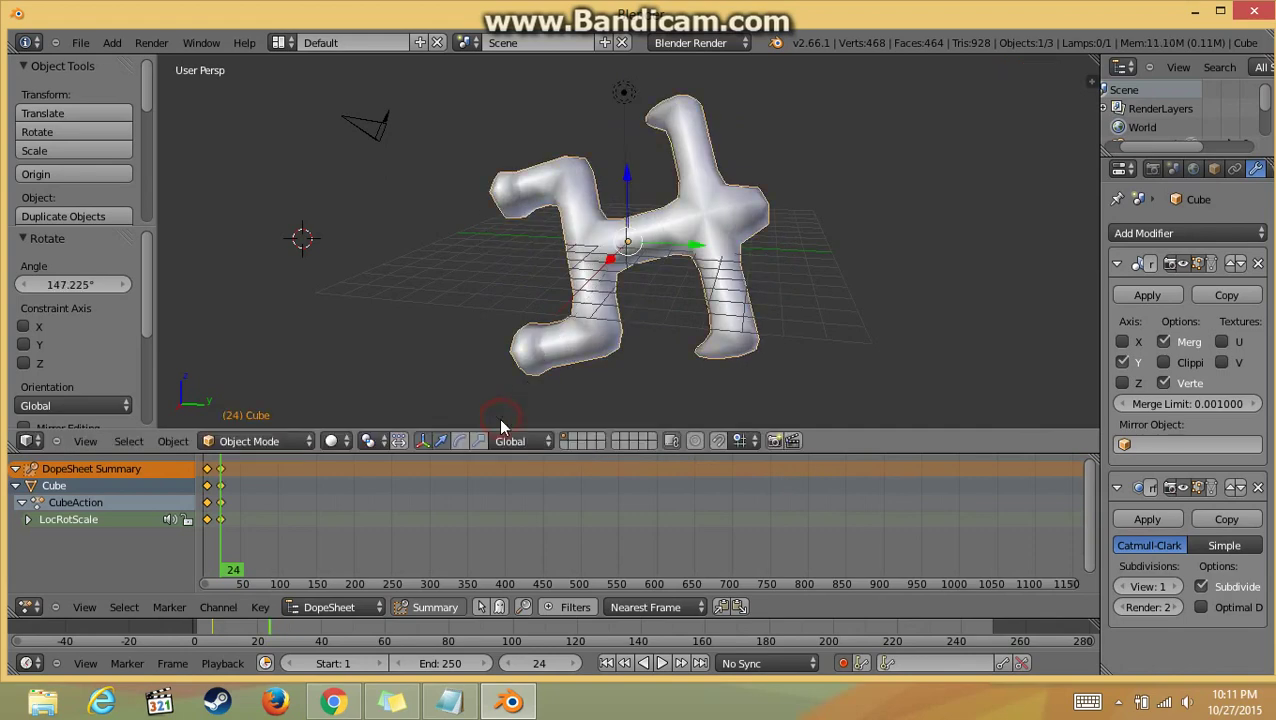
# Step: Raise the mesh upward along Z at frame 40
pyautogui.click(233, 505)
pyautogui.scroll(-1, 522, 329)
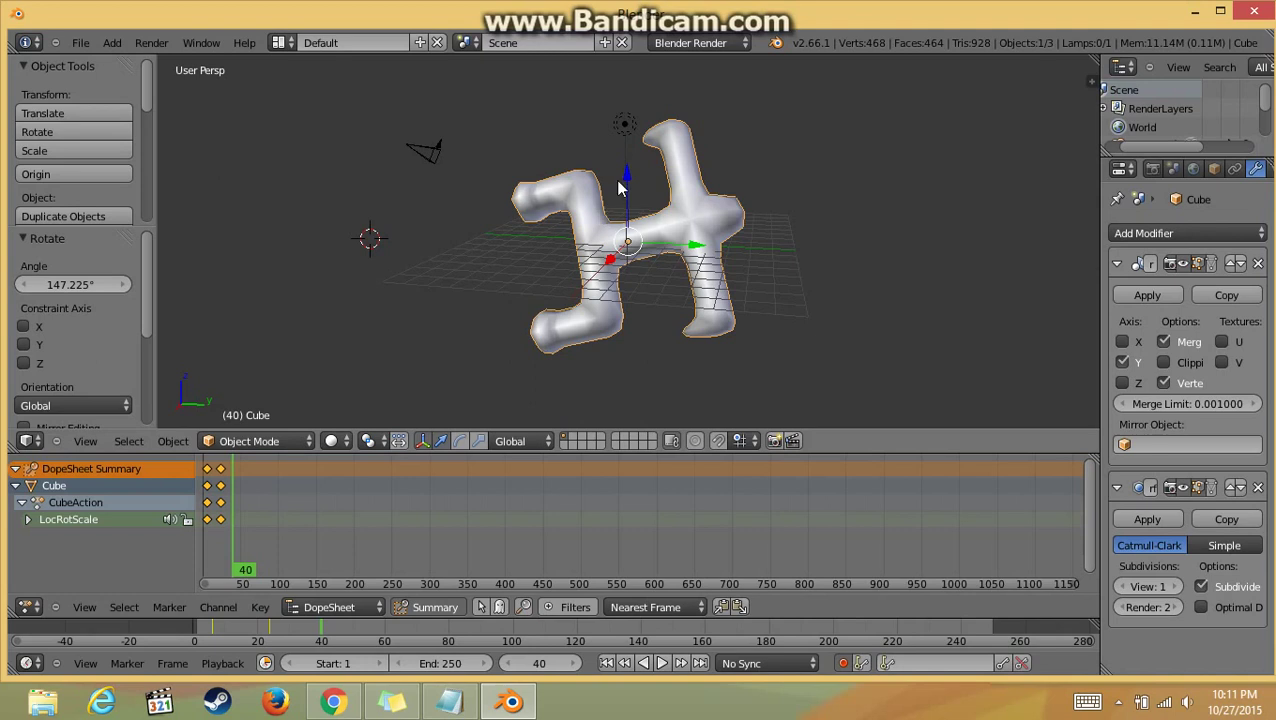
pyautogui.moveTo(617, 178); pyautogui.dragTo(628, 84)
pyautogui.scroll(-1, 629, 74)
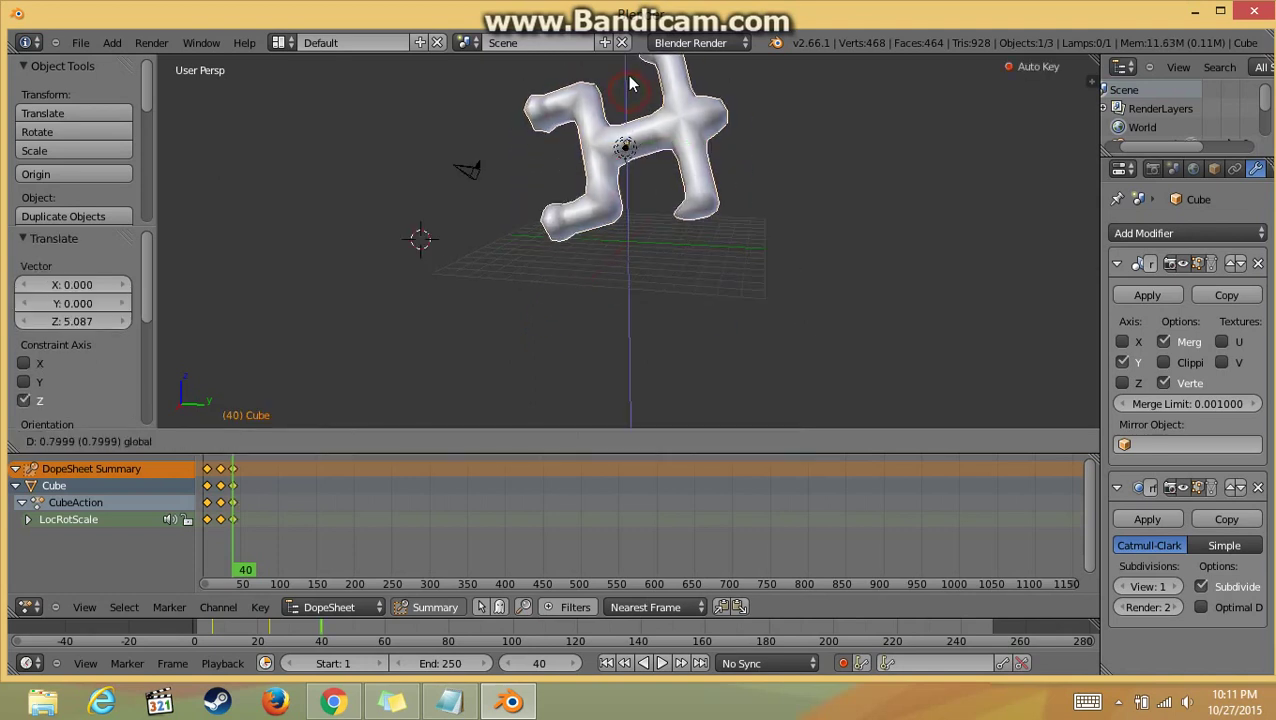
# Step: Tumble the mesh to a new orientation at frame 51 using trackball rotation
pyautogui.click(243, 497)
pyautogui.moveTo(593, 263); pyautogui.dragTo(618, 228, button='middle')
pyautogui.press('r')
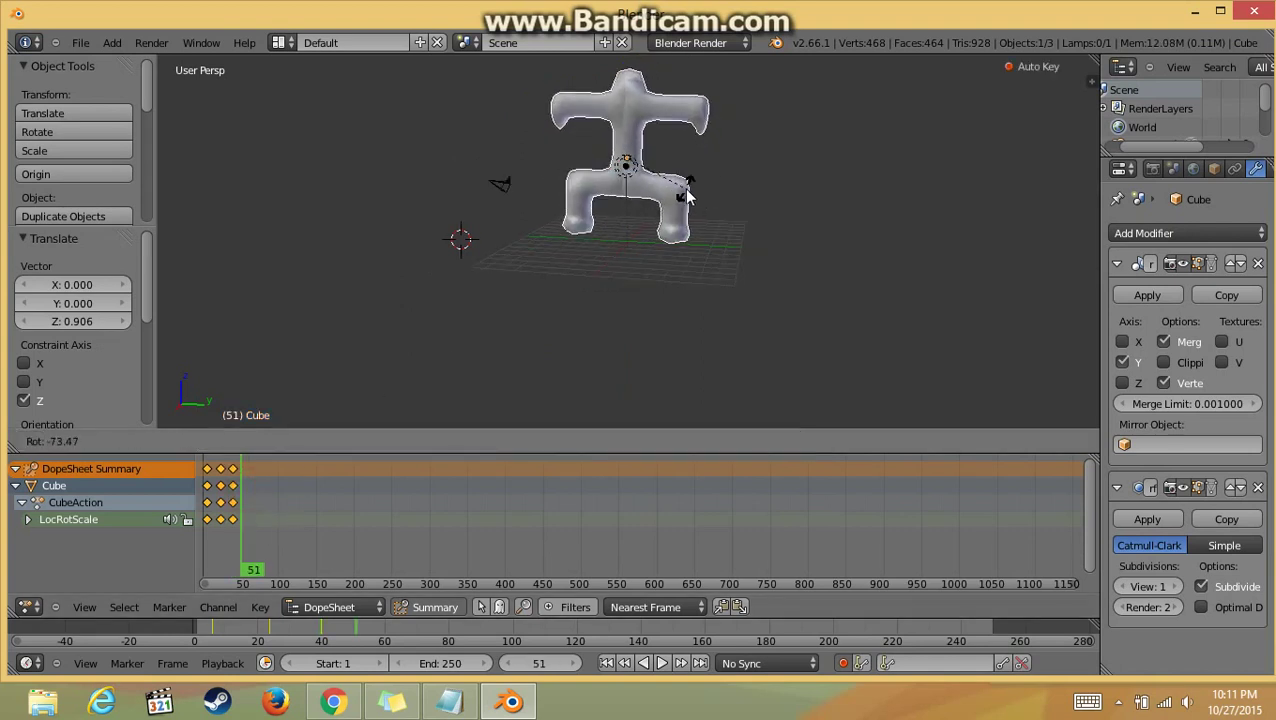
pyautogui.press('r')
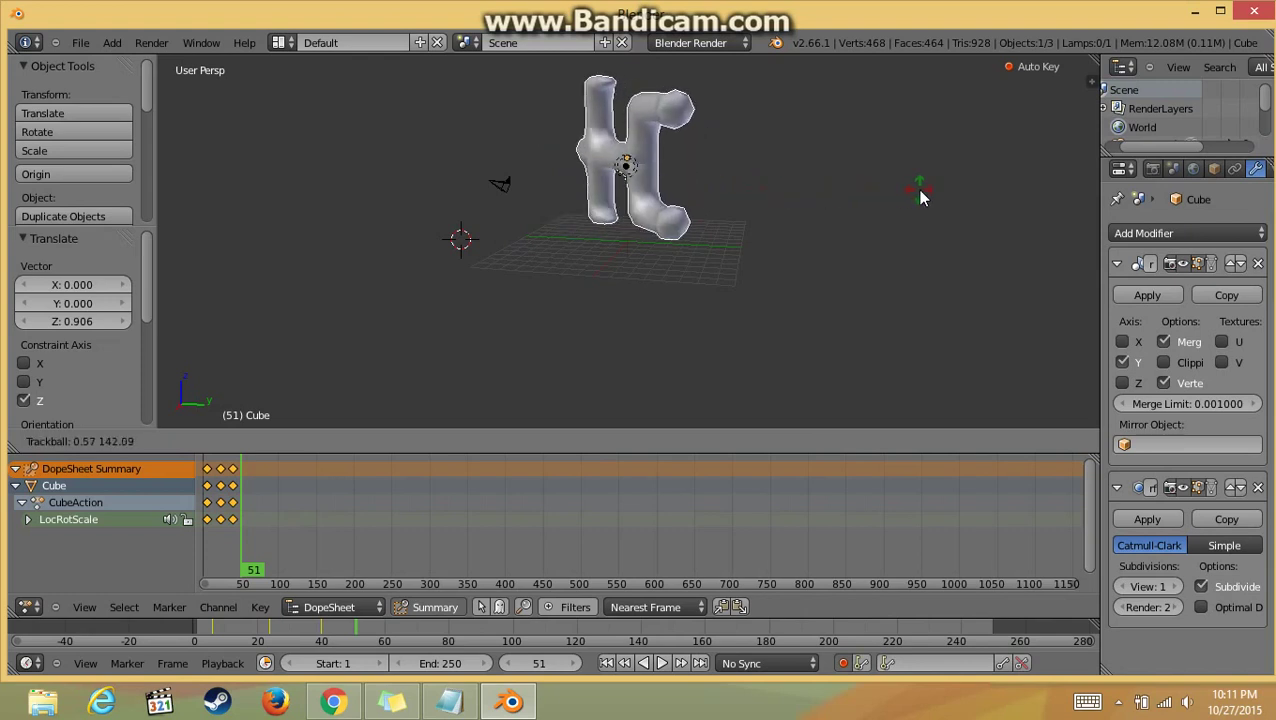
pyautogui.click(916, 189)
# Step: Key new rotations at frame 66 (mesh lying flat) and frame 87 (about -94.7°)
pyautogui.click(252, 492)
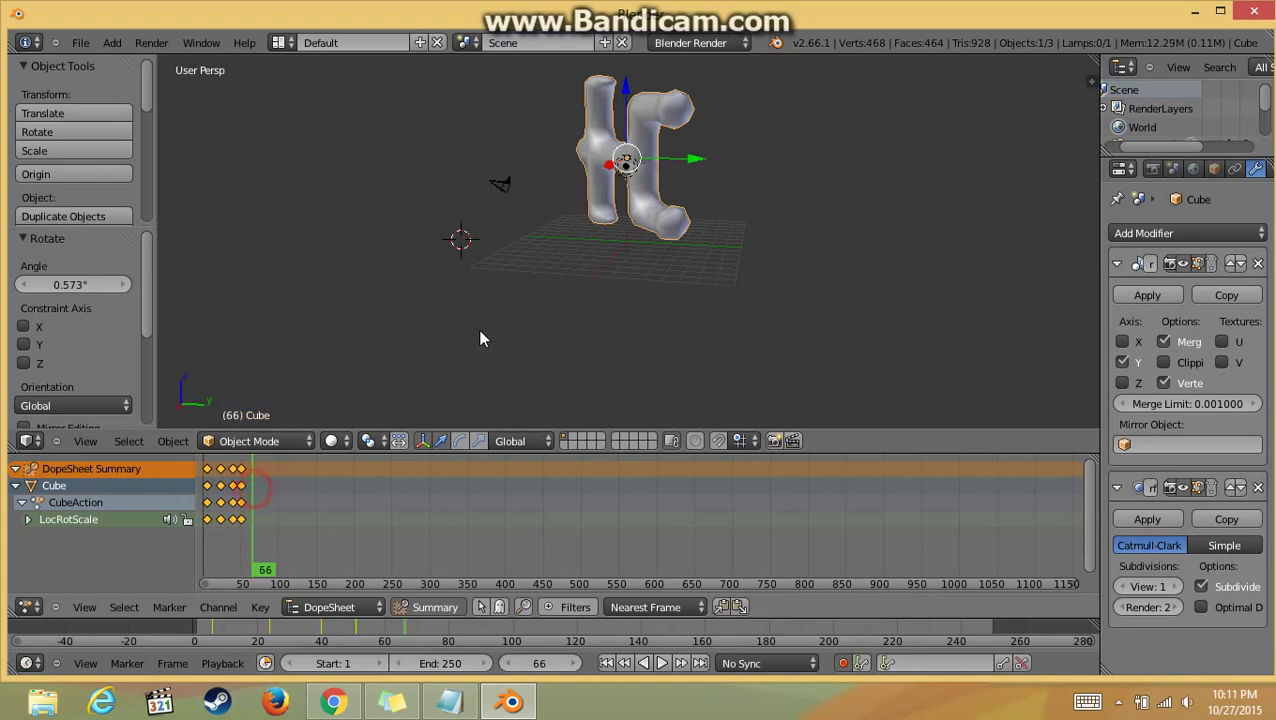
pyautogui.press('r')
pyautogui.press('r')
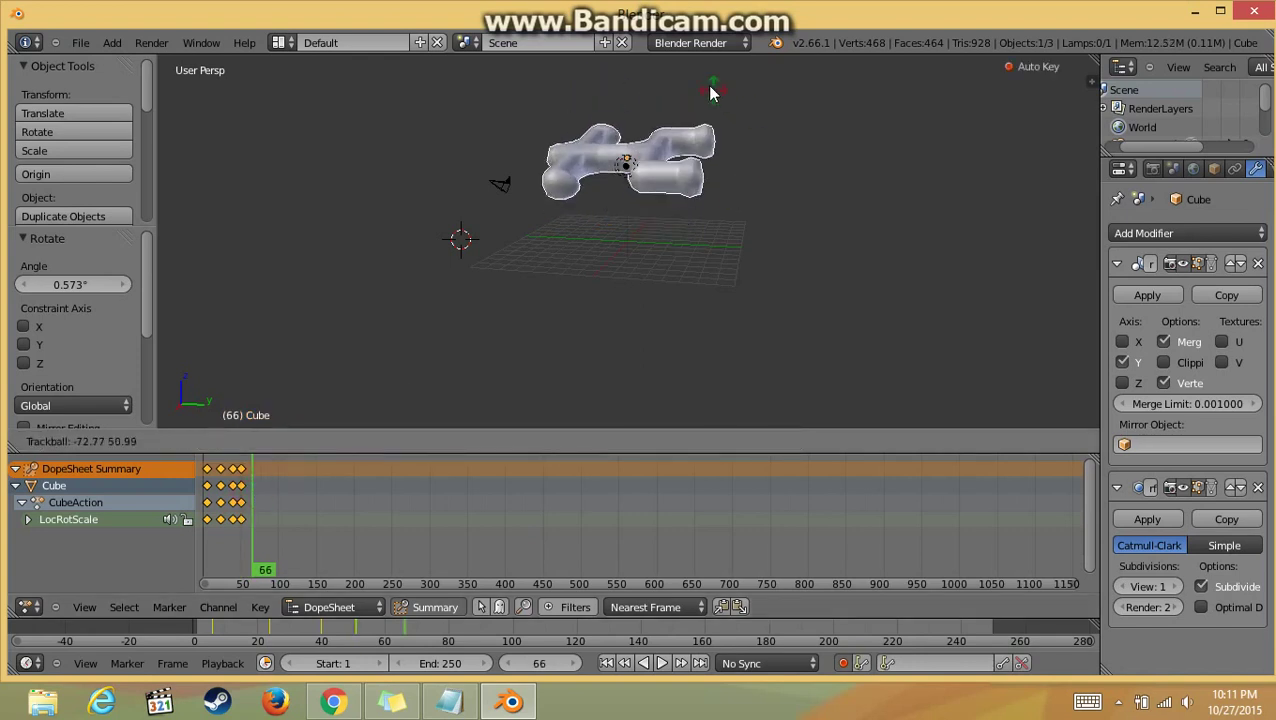
pyautogui.click(706, 80)
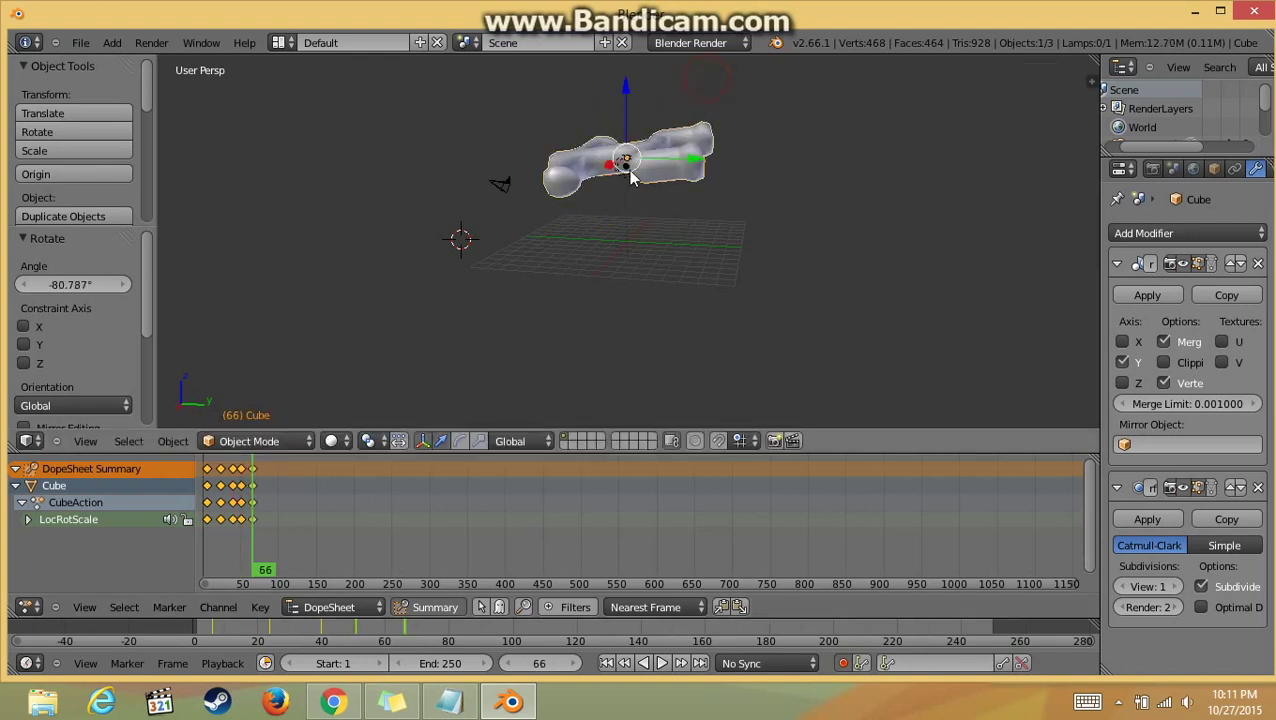
pyautogui.click(268, 488)
pyautogui.press('r')
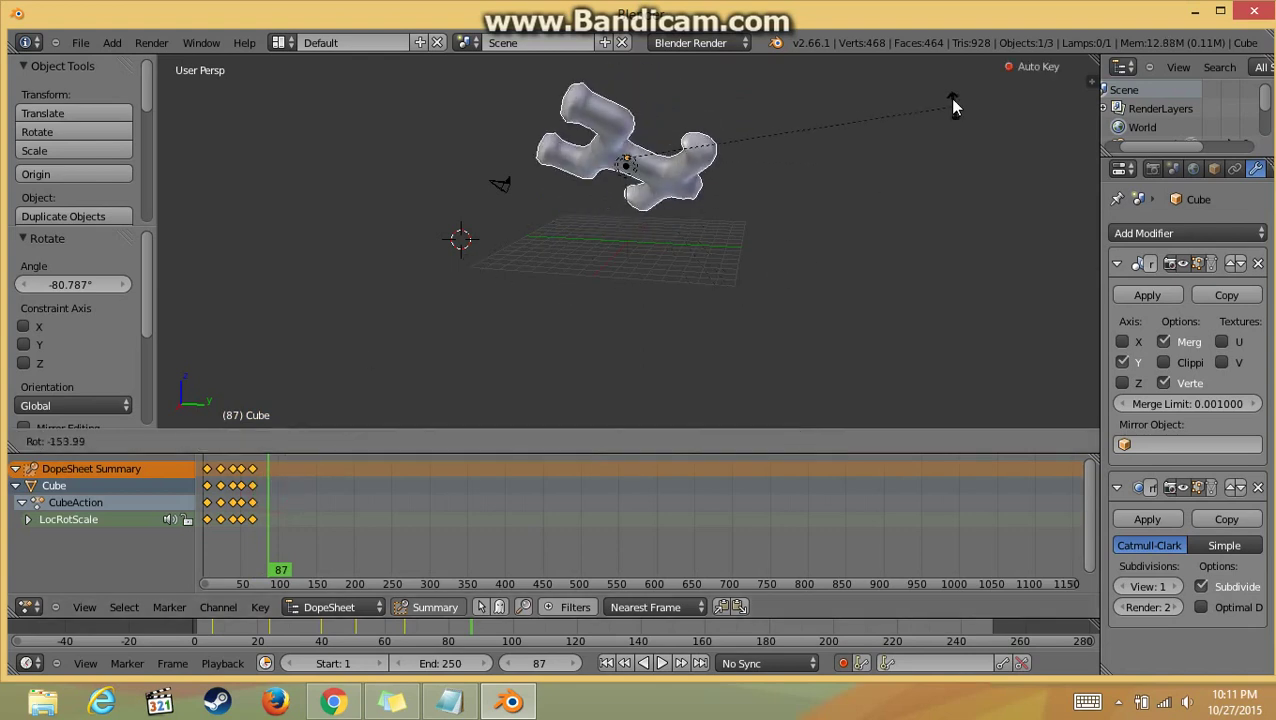
pyautogui.click(736, 295)
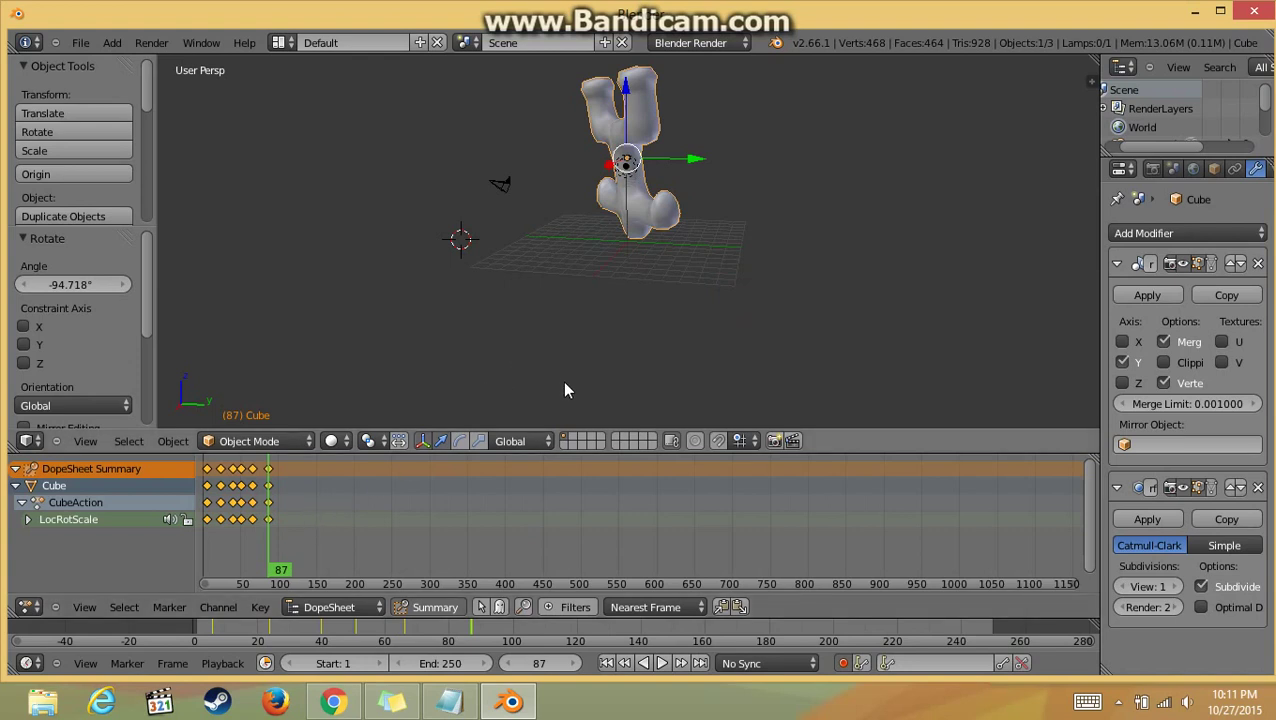
# Step: Write step 5: after recording, set current frame to 1, final frame to the end, then play animation
pyautogui.click(450, 703)
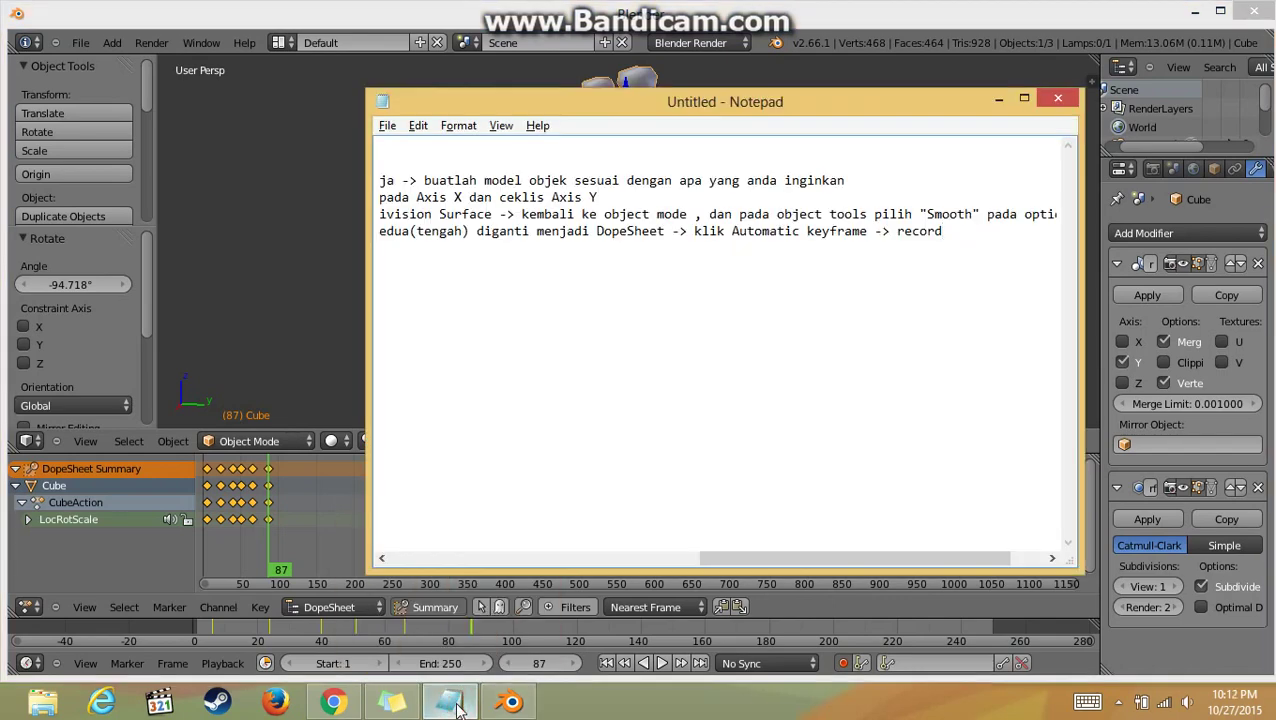
pyautogui.press('Return')
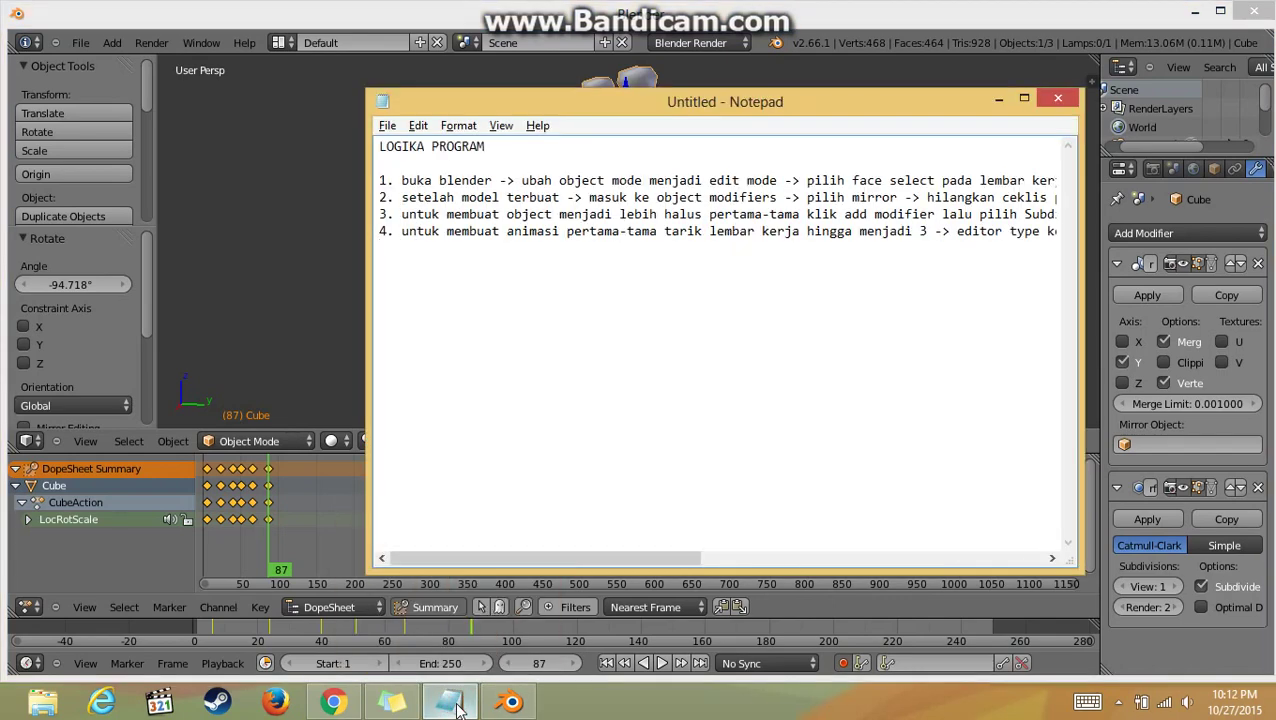
pyautogui.write('5. ')
pyautogui.write('setelah di reco')
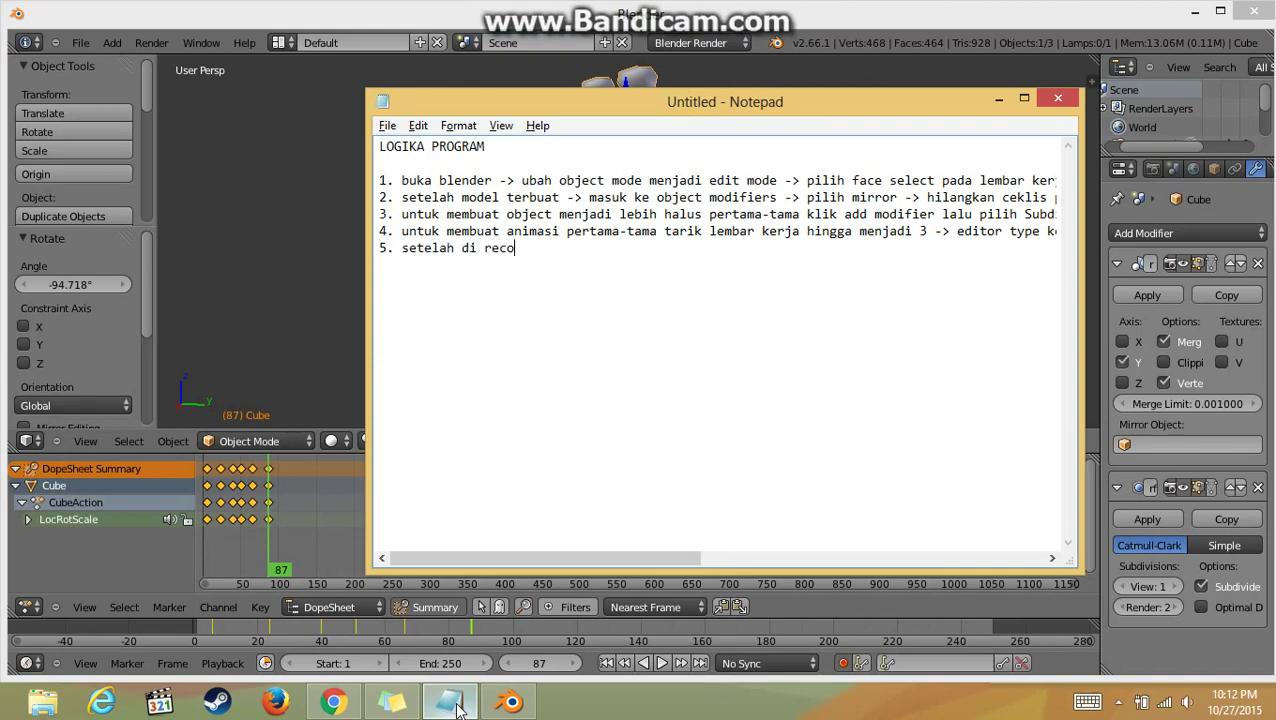
pyautogui.write('rd')
pyautogui.write(' ubah current')
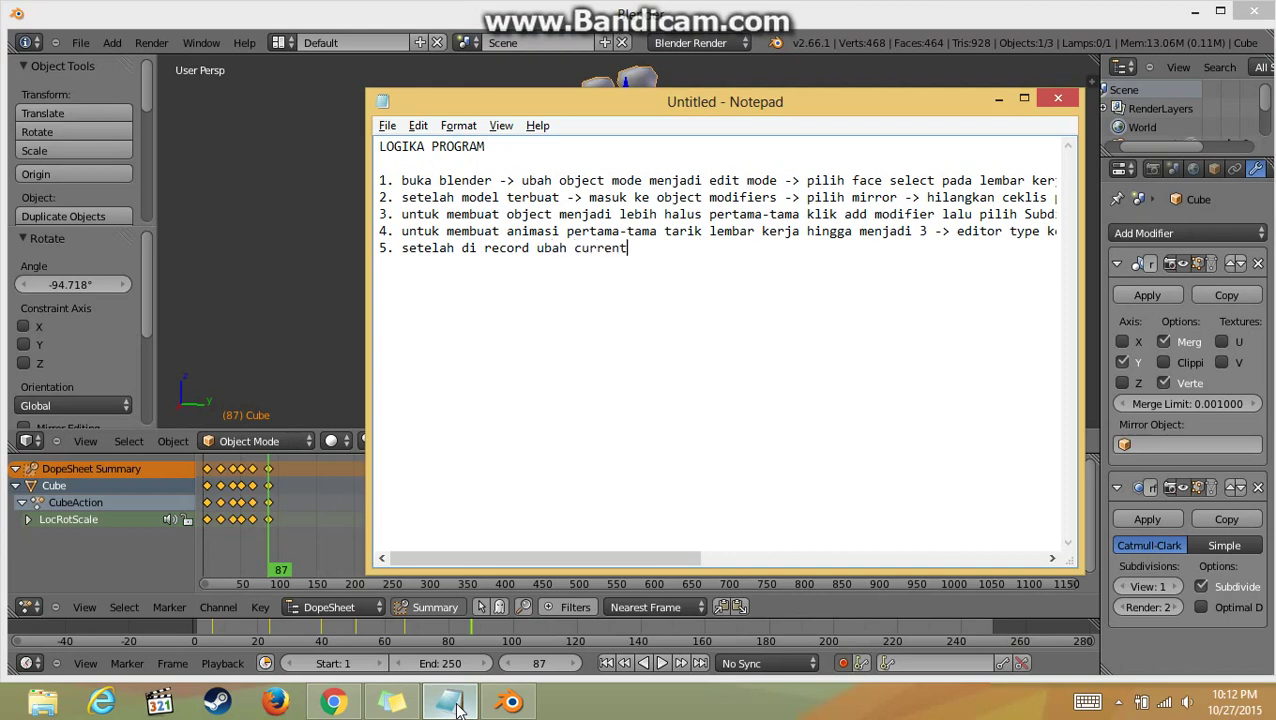
pyautogui.write('frame')
pyautogui.write(' menjadi')
pyautogui.write(' 1(det')
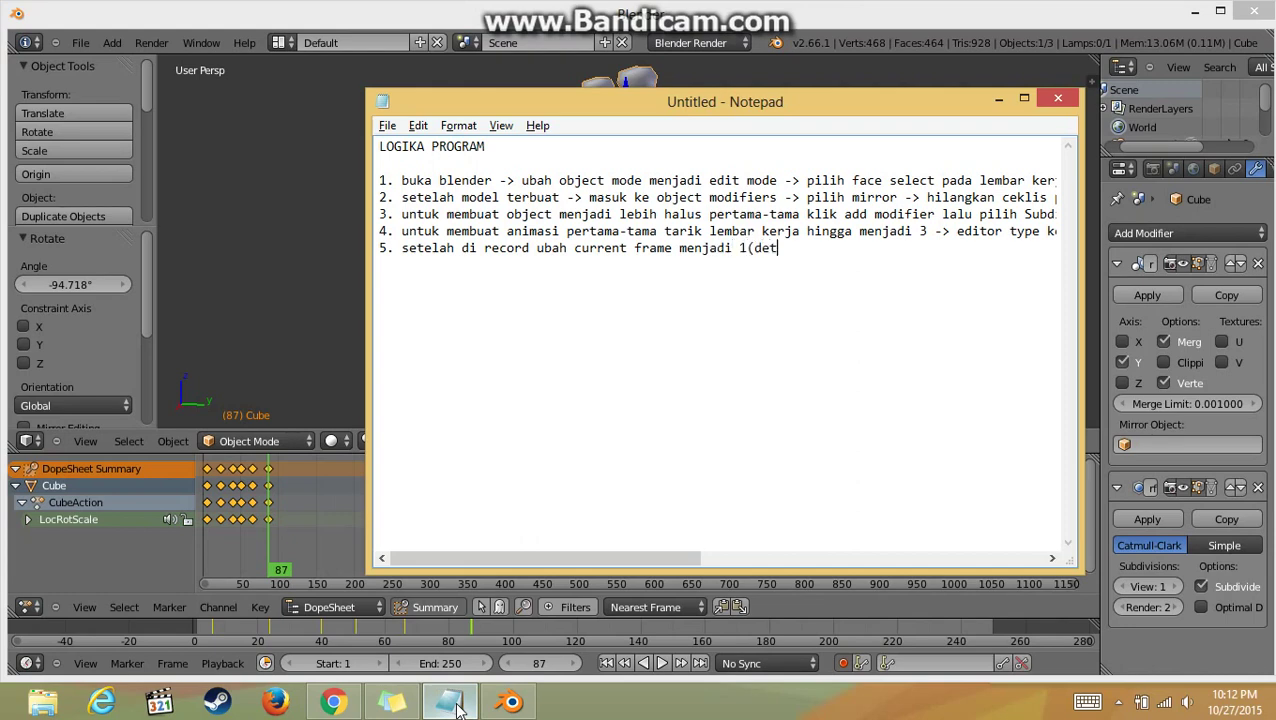
pyautogui.write('ik awal')
pyautogui.write(')')
pyautogui.write(' dan ubah ')
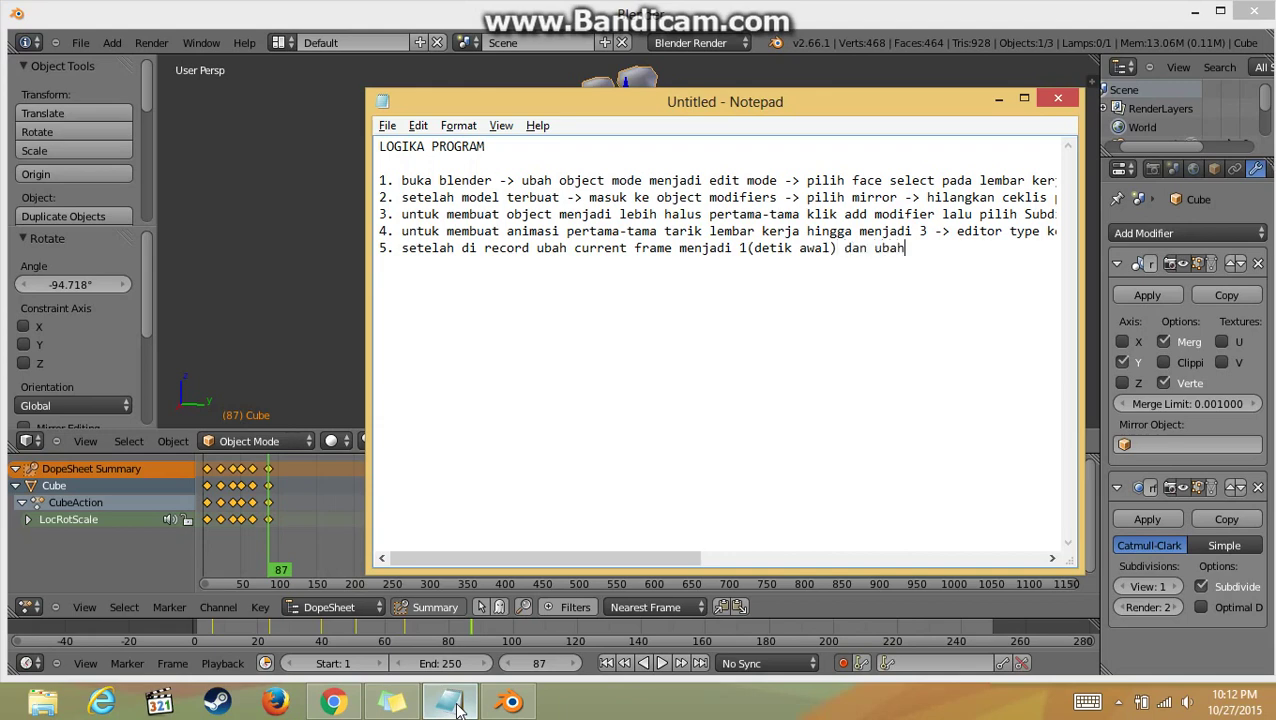
pyautogui.write('fin')
pyautogui.write('al fra')
pyautogui.write('me ke')
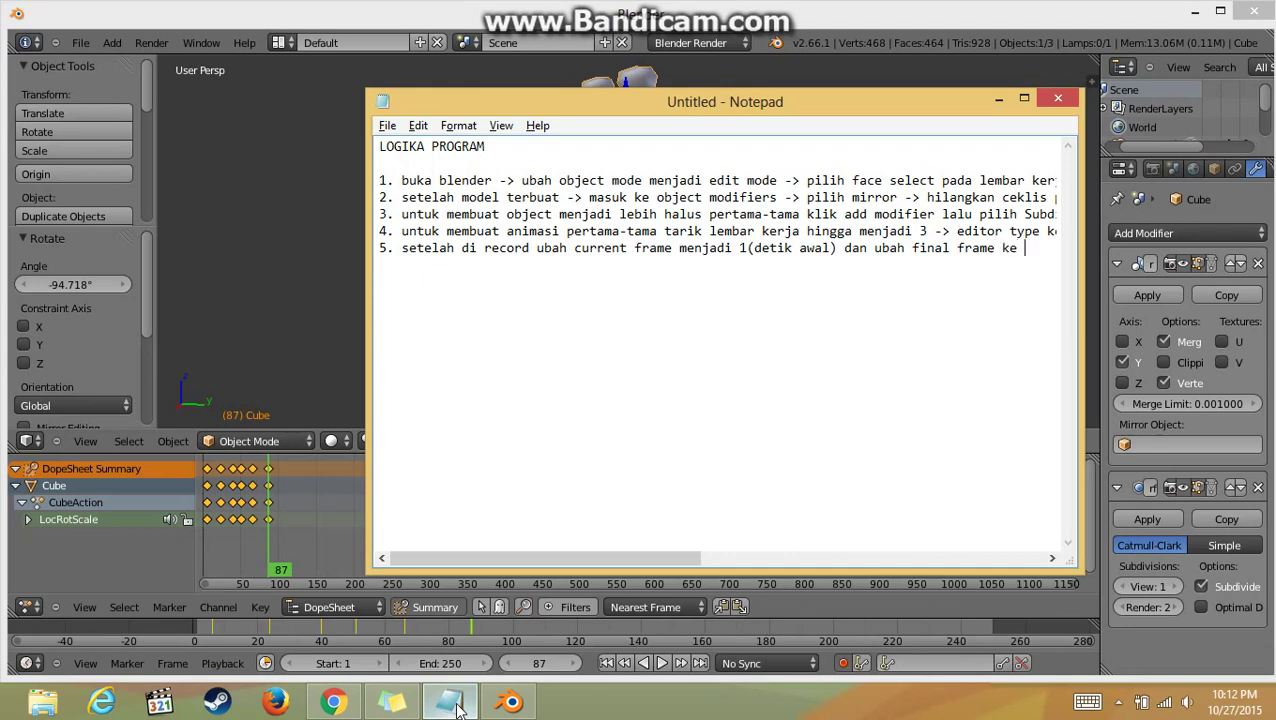
pyautogui.write(' detik t')
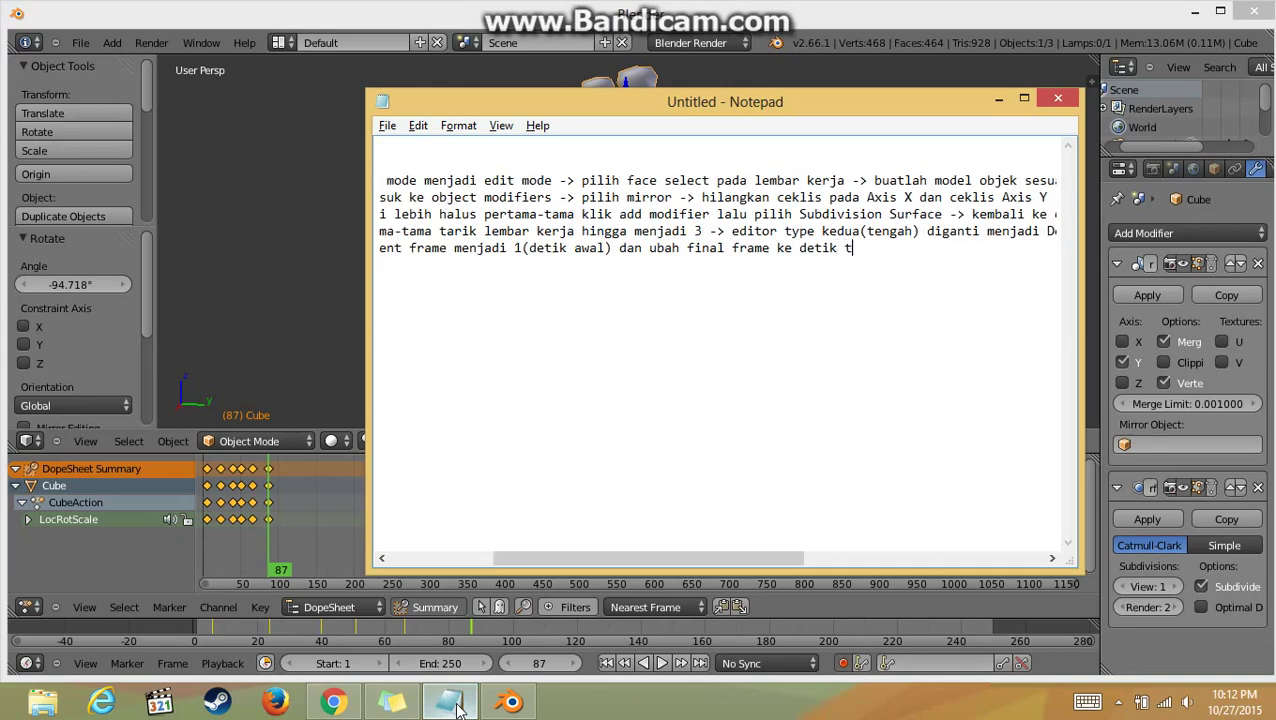
pyautogui.write('erakhir pada')
pyautogui.write(' saa')
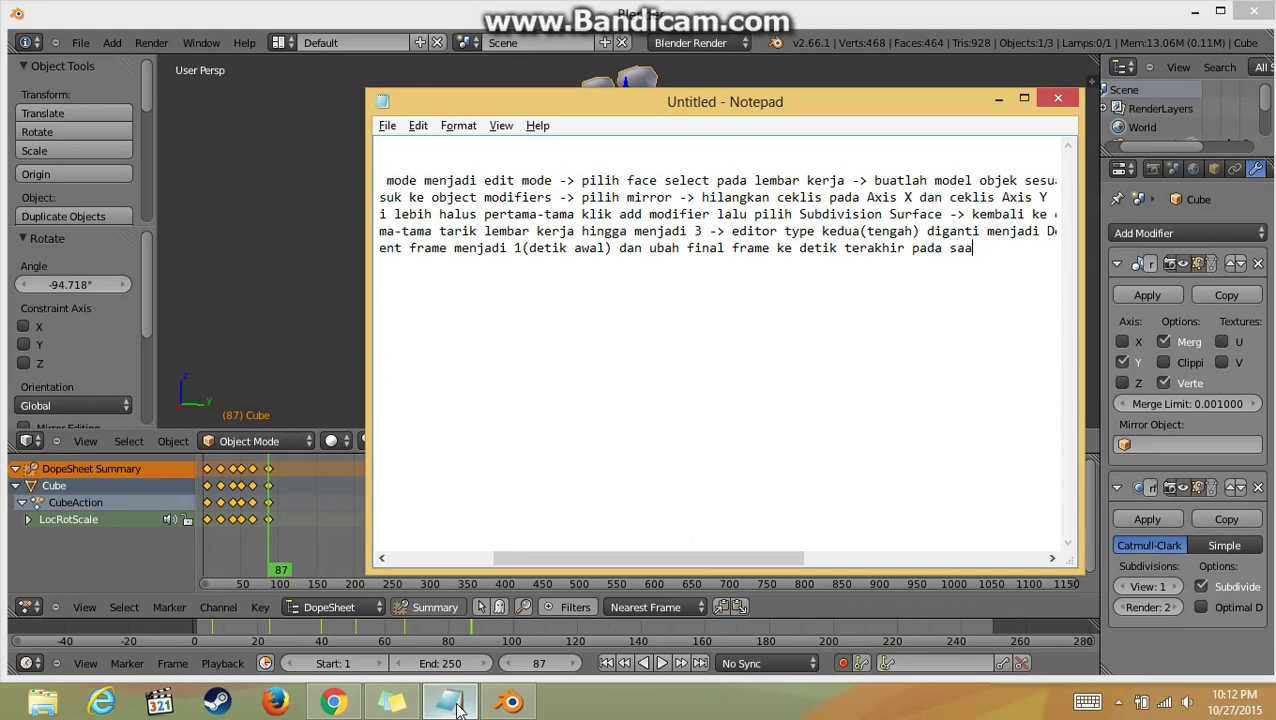
pyautogui.write('t akhir dari')
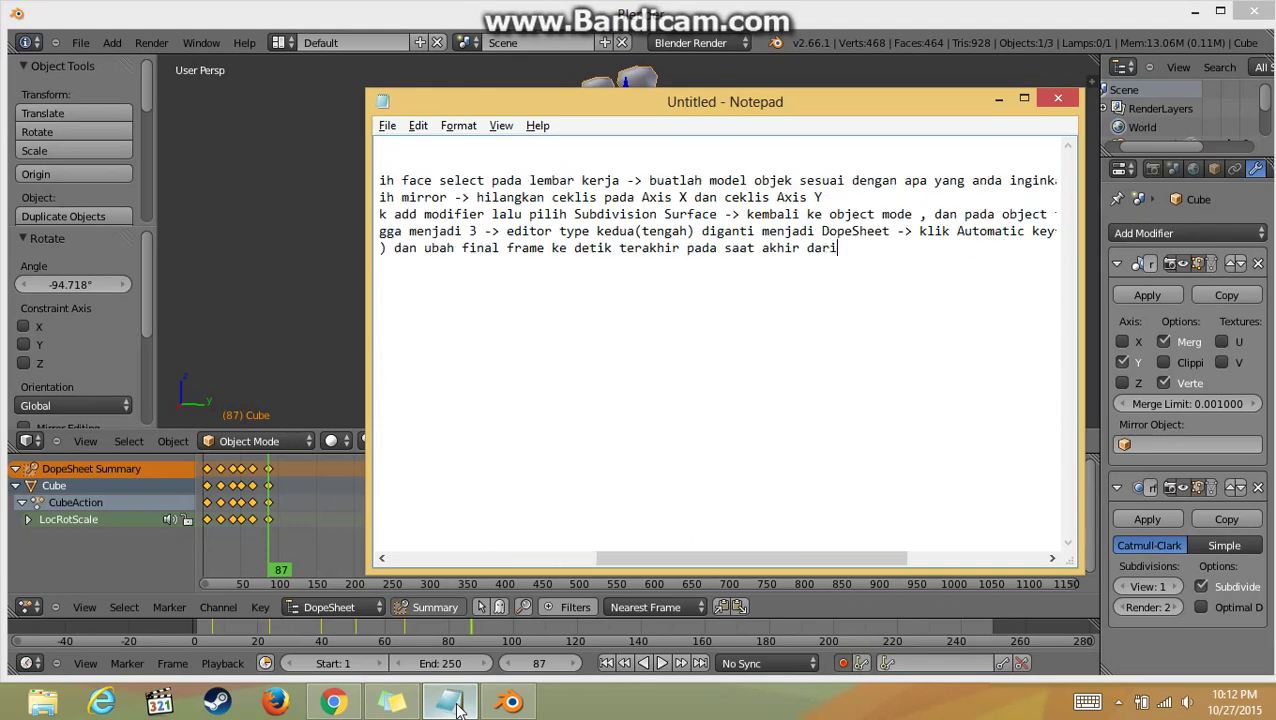
pyautogui.press('BackSpace')
pyautogui.press('BackSpace')
pyautogui.press('BackSpace')
pyautogui.press('BackSpace')
pyautogui.press('BackSpace')
pyautogui.press('BackSpace')
pyautogui.press('BackSpace')
pyautogui.press('BackSpace')
pyautogui.press('BackSpace')
pyautogui.press('BackSpace')
pyautogui.write('animasi ber')
pyautogui.write('akhir ')
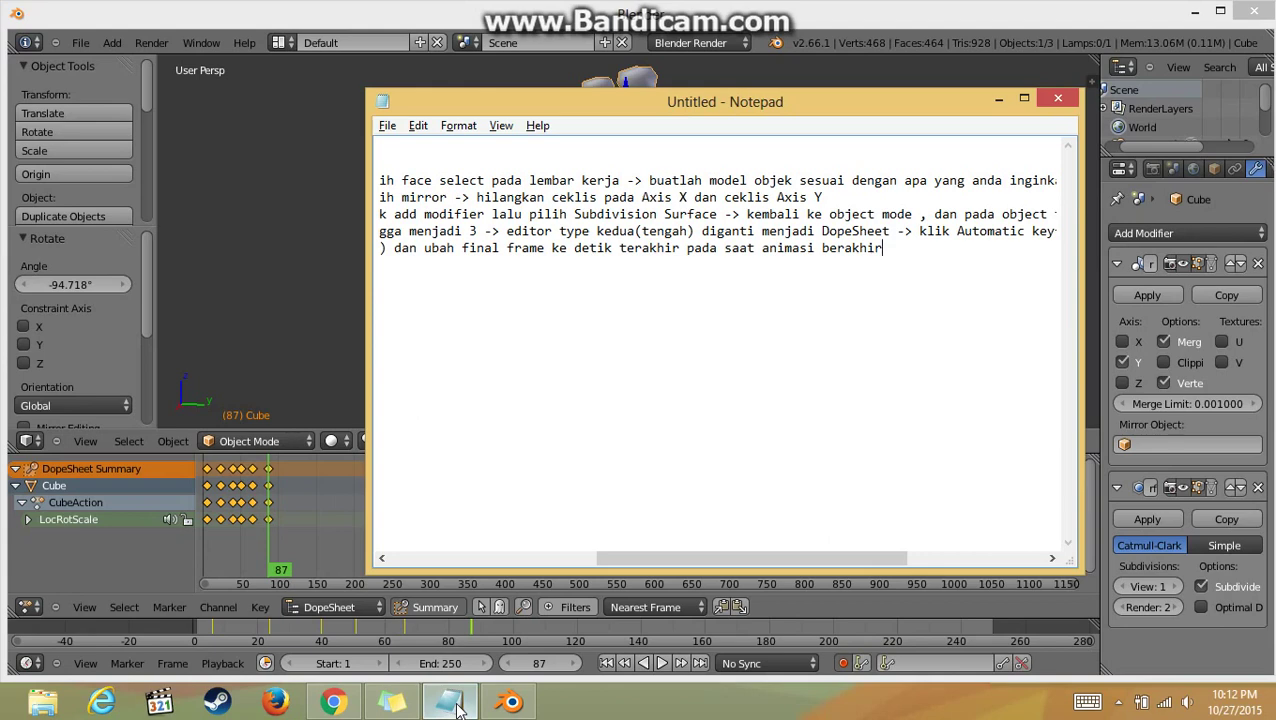
pyautogui.write('->')
pyautogui.write(' play animat')
pyautogui.write('ion')
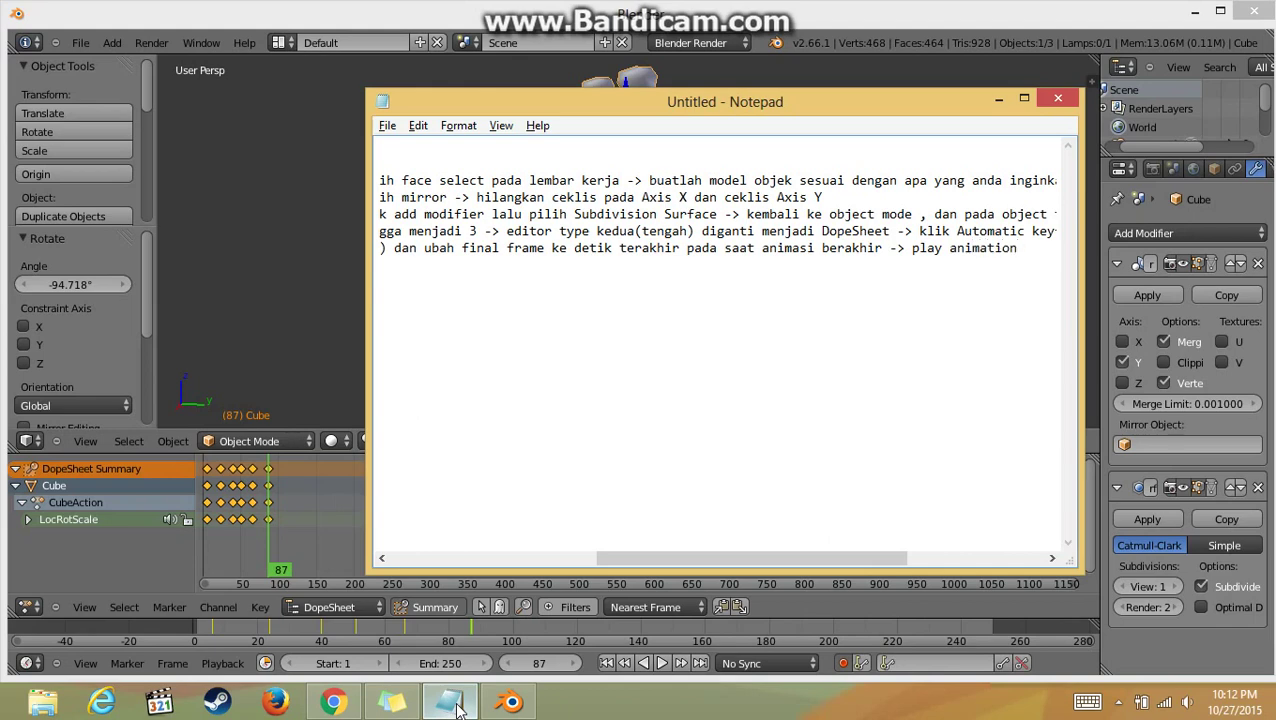
# Step: Set the current frame to 1 and the End frame to 87, then play the animation
pyautogui.click(292, 357)
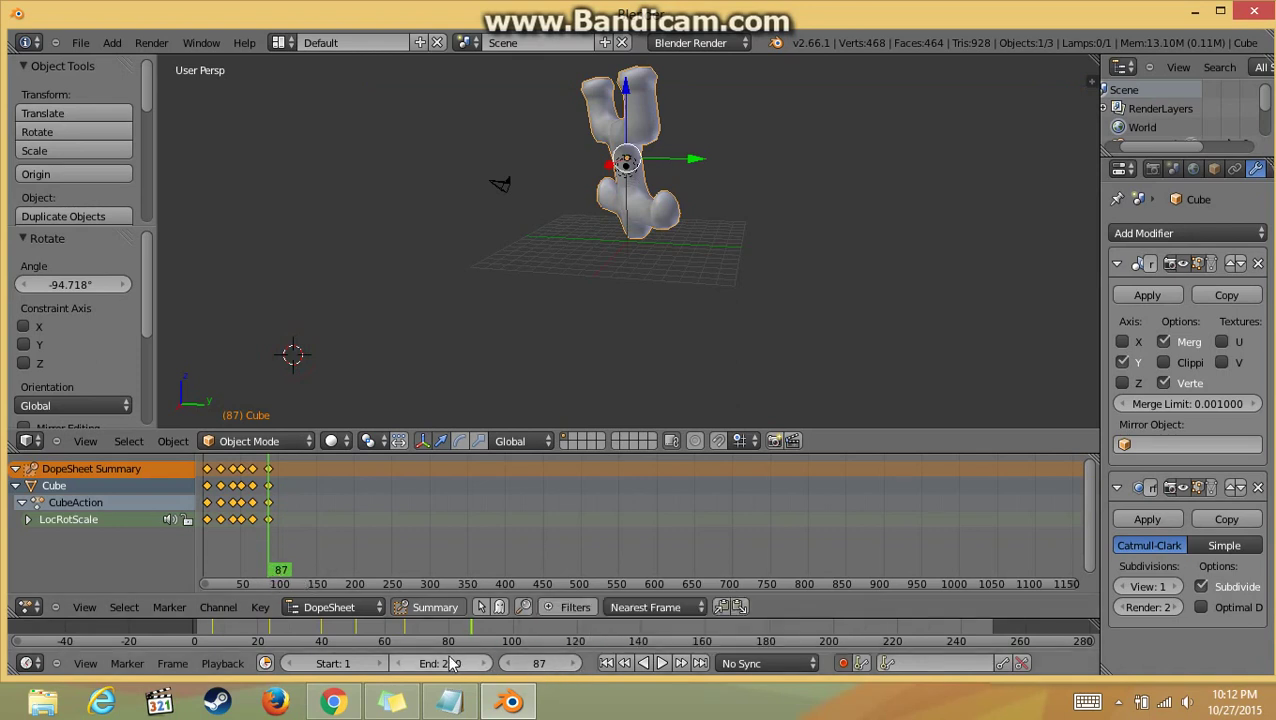
pyautogui.click(540, 663)
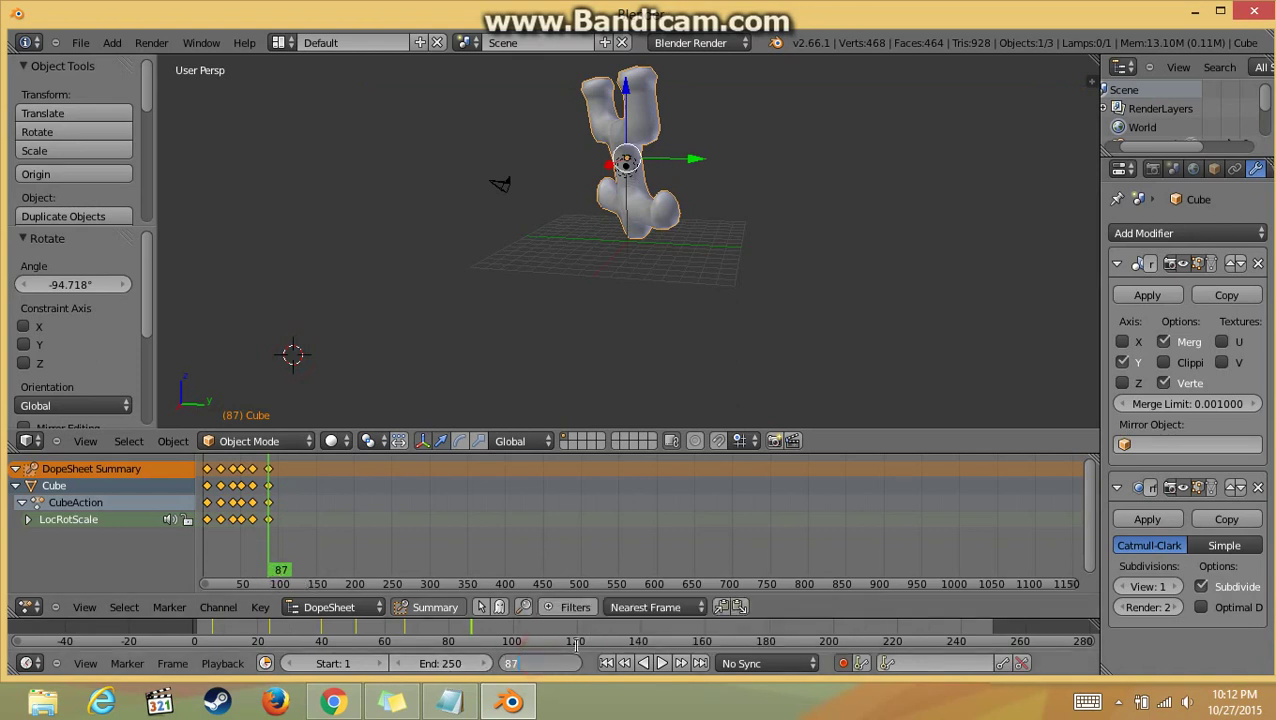
pyautogui.write('1')
pyautogui.press('Return')
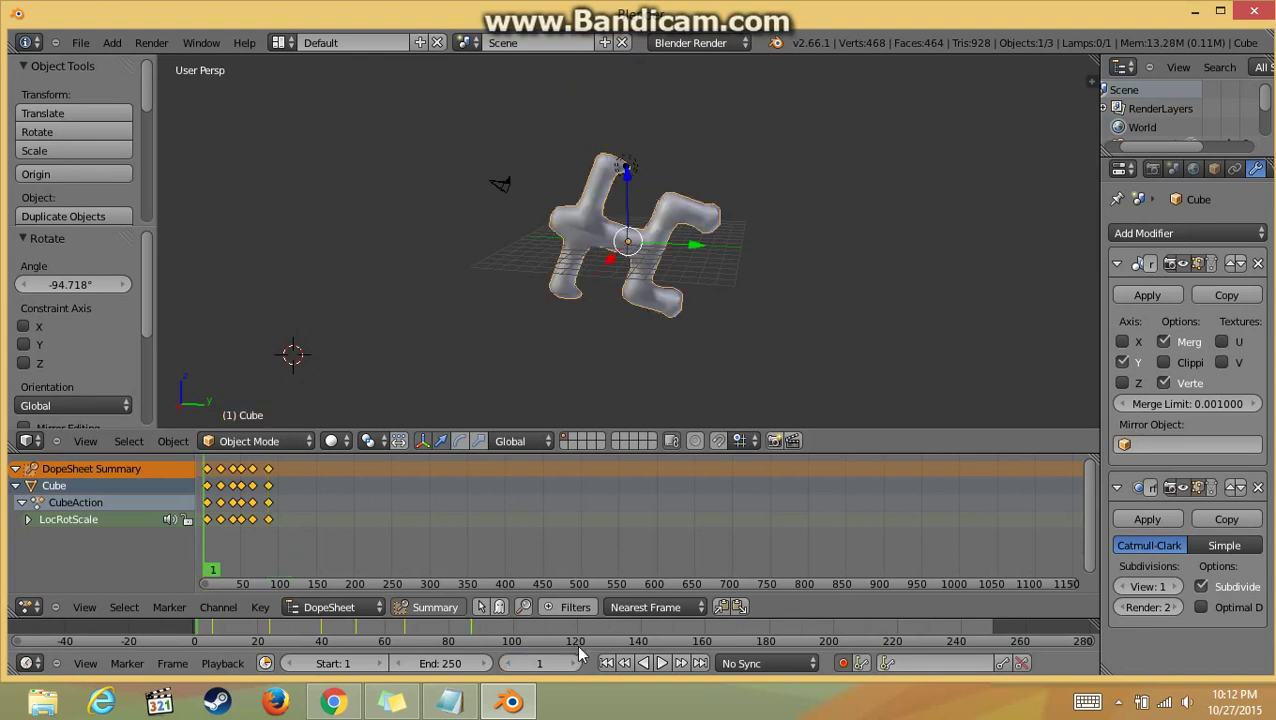
pyautogui.click(458, 668)
pyautogui.write('87')
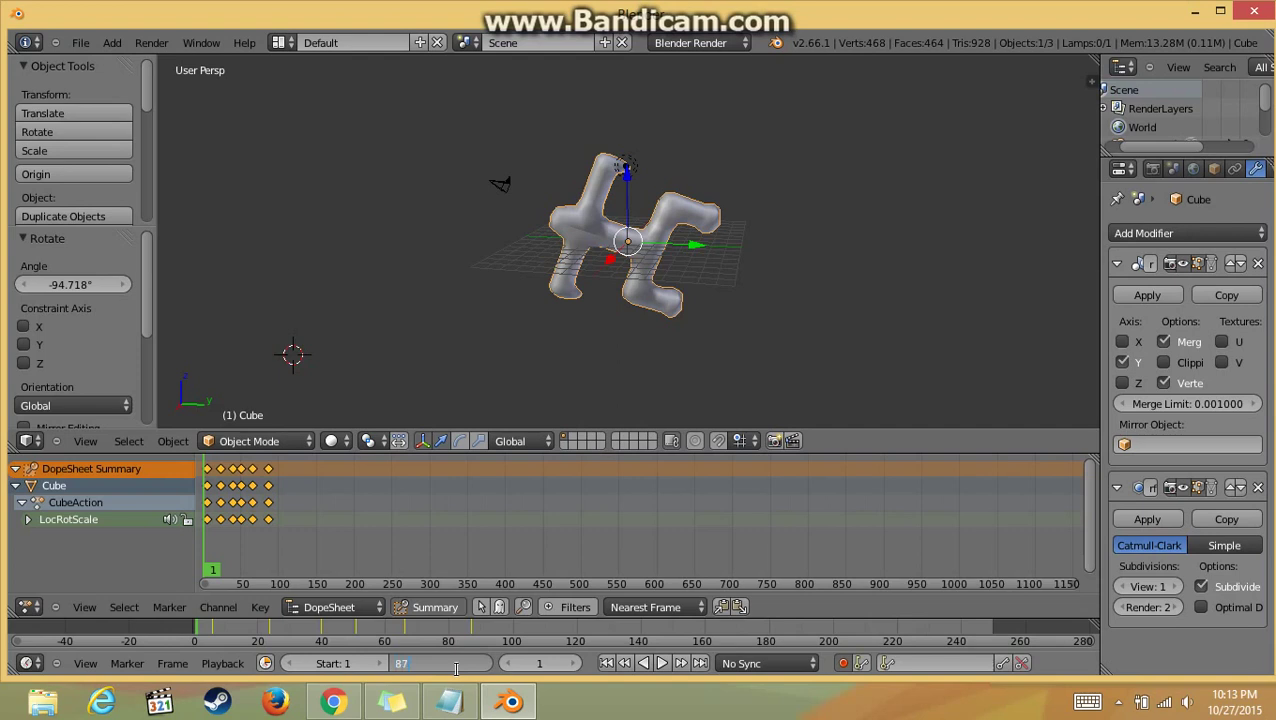
pyautogui.press('Return')
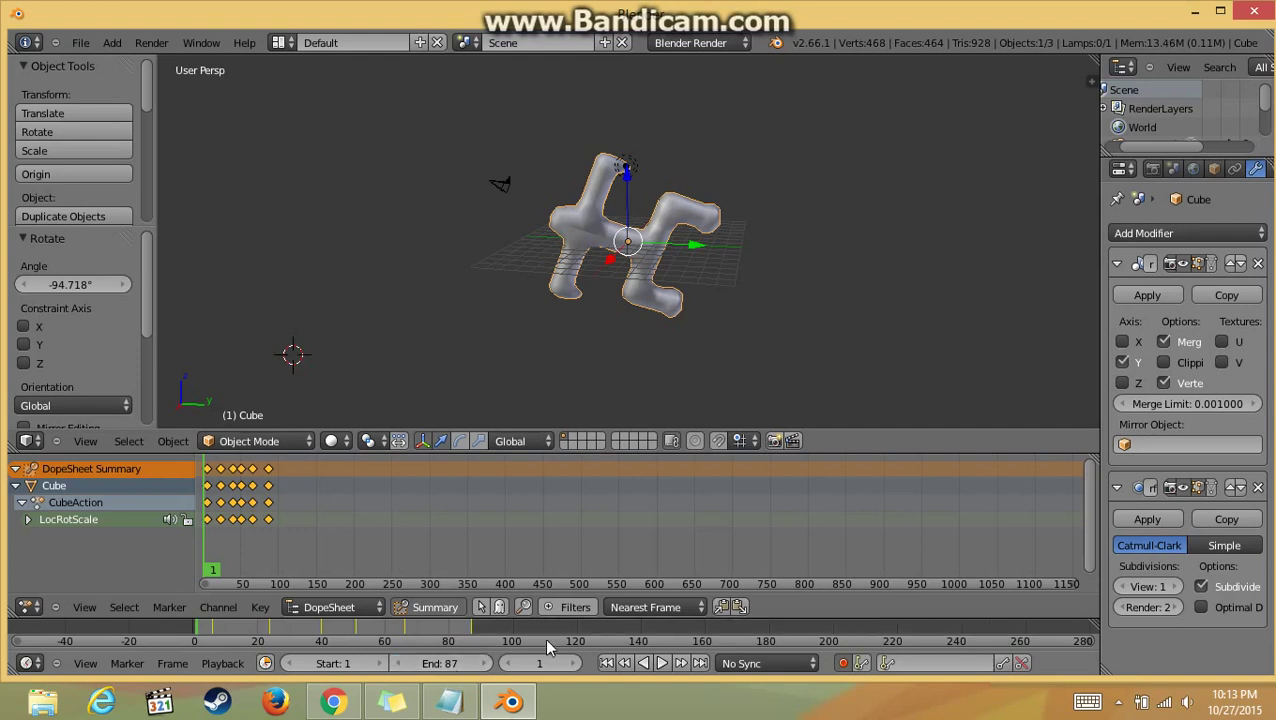
pyautogui.click(662, 665)
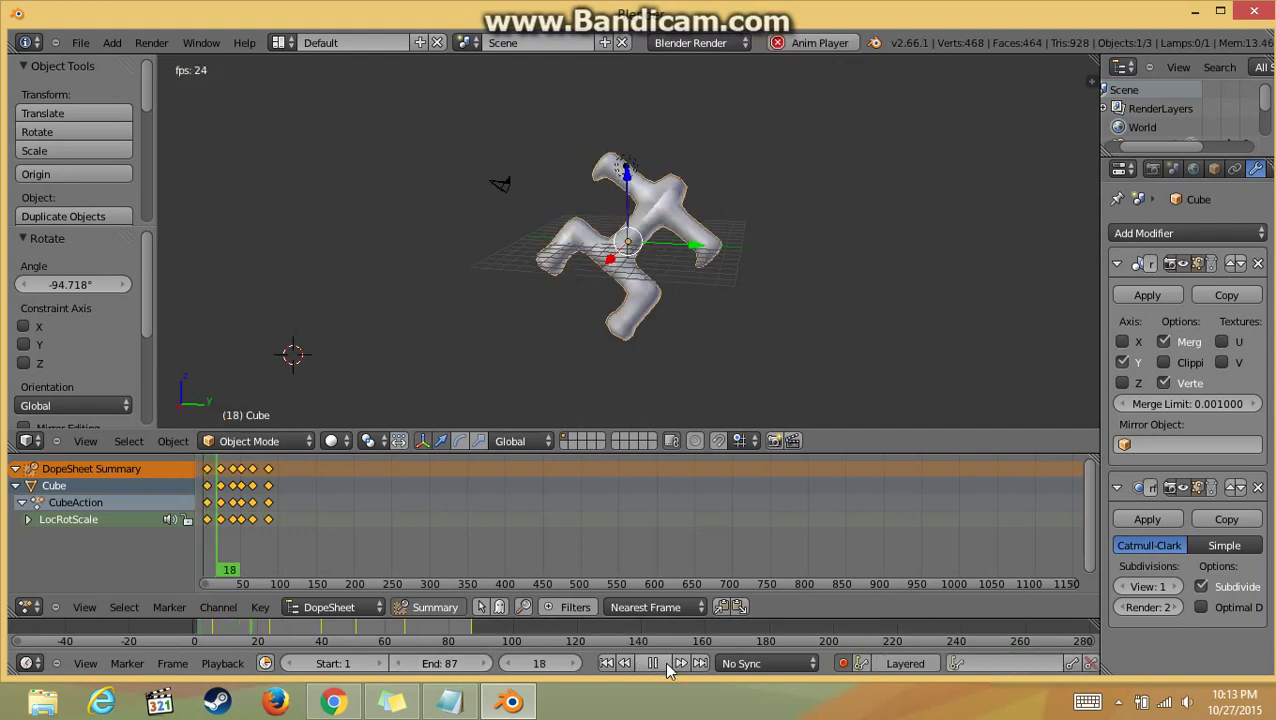